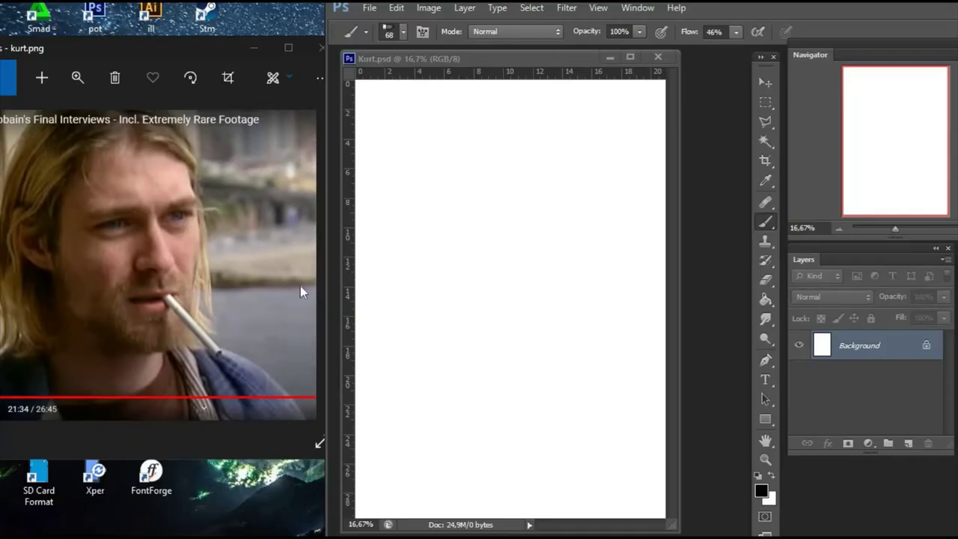
# - Add a new layer and sketch the rough black oval outline of the head
pyautogui.click(908, 443)
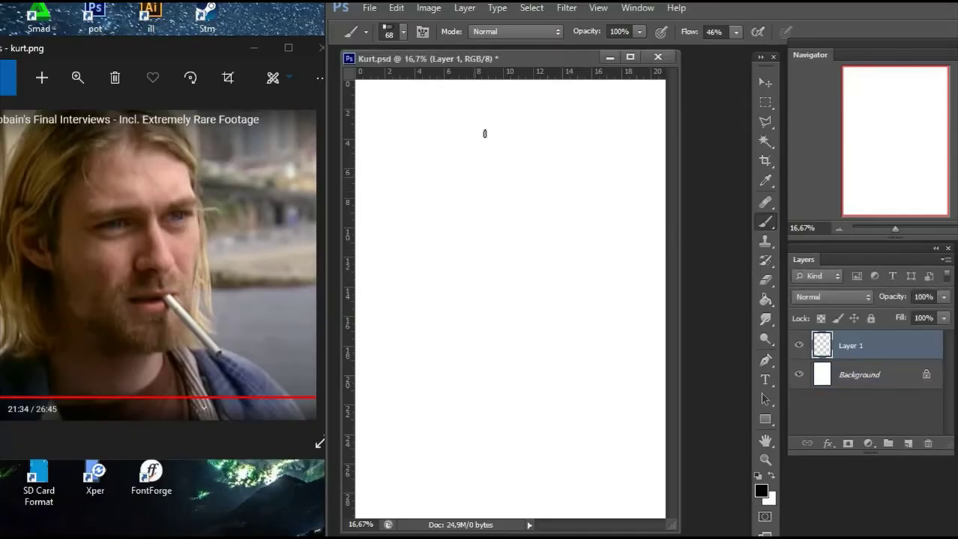
pyautogui.moveTo(528, 102)
pyautogui.mouseDown()
pyautogui.moveTo(434, 265)
pyautogui.moveTo(462, 320)
pyautogui.mouseUp()
pyautogui.moveTo(468, 271)
pyautogui.mouseDown()
pyautogui.moveTo(476, 329)
pyautogui.moveTo(538, 360)
pyautogui.mouseUp()
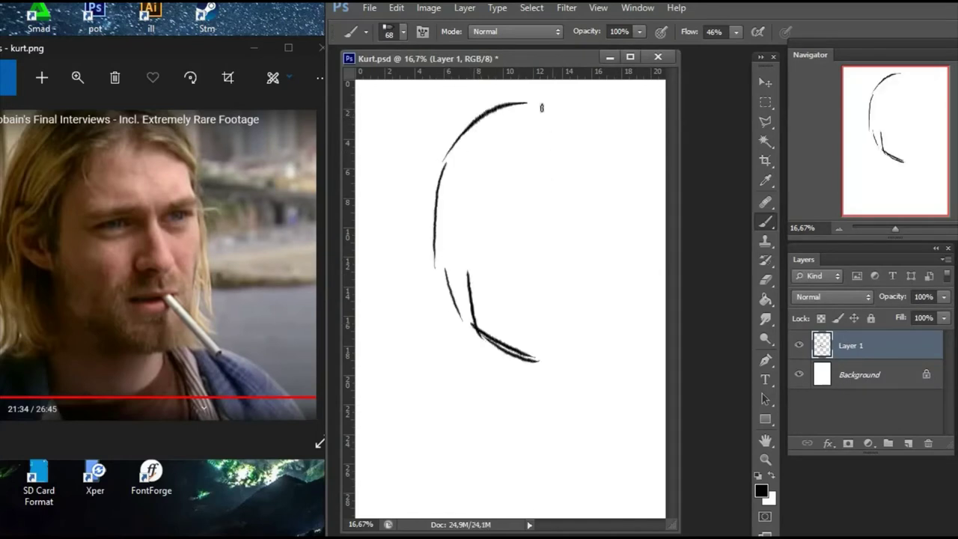
pyautogui.moveTo(549, 106)
pyautogui.mouseDown()
pyautogui.moveTo(582, 131)
pyautogui.moveTo(603, 199)
pyautogui.moveTo(608, 307)
pyautogui.moveTo(570, 366)
pyautogui.moveTo(591, 352)
pyautogui.moveTo(582, 374)
pyautogui.mouseUp()
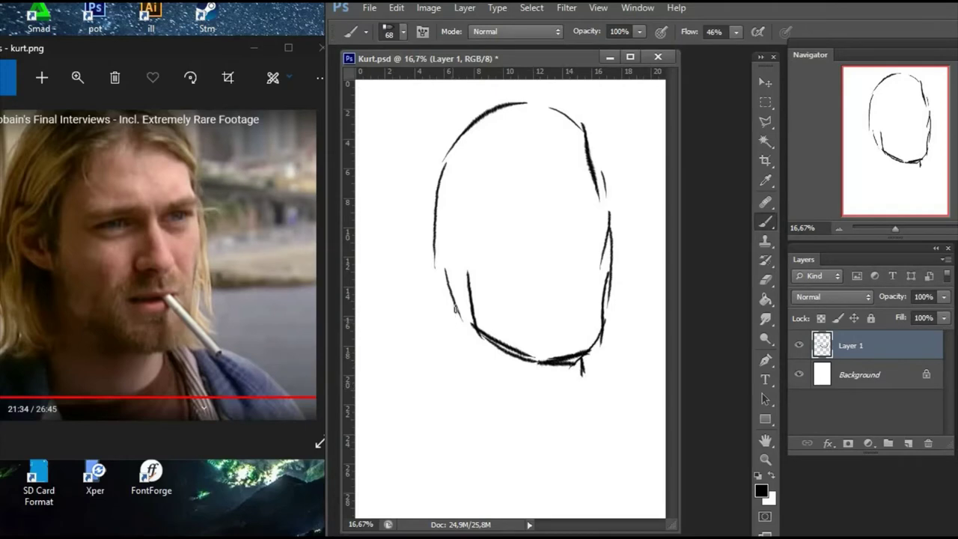
# - Sketch the neck lines, the collar and a diagonal shoulder line to the canvas edge
pyautogui.moveTo(457, 311)
pyautogui.mouseDown()
pyautogui.moveTo(449, 366)
pyautogui.moveTo(487, 440)
pyautogui.mouseUp()
pyautogui.moveTo(582, 359); pyautogui.dragTo(602, 408)
pyautogui.moveTo(581, 366); pyautogui.dragTo(586, 397)
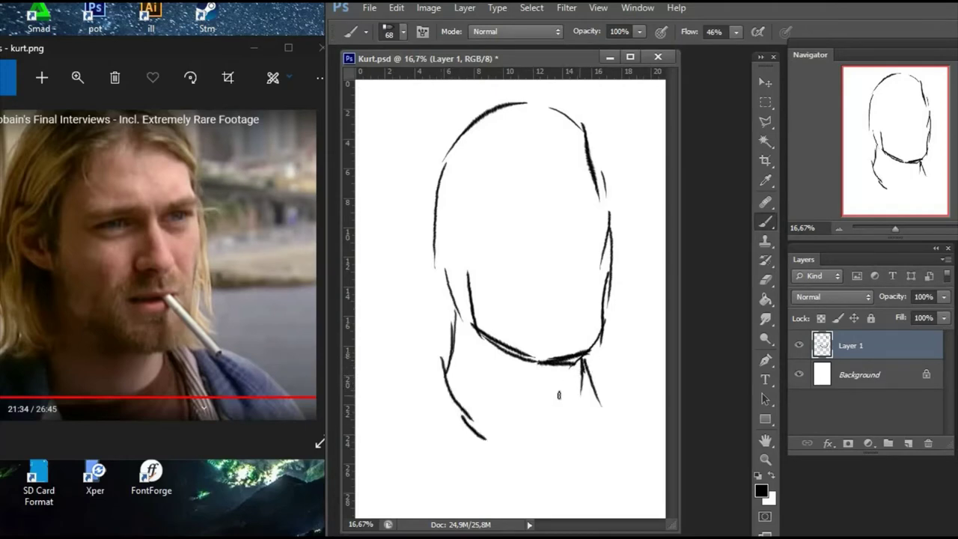
pyautogui.moveTo(471, 426)
pyautogui.mouseDown()
pyautogui.moveTo(584, 370)
pyautogui.moveTo(497, 443)
pyautogui.mouseUp()
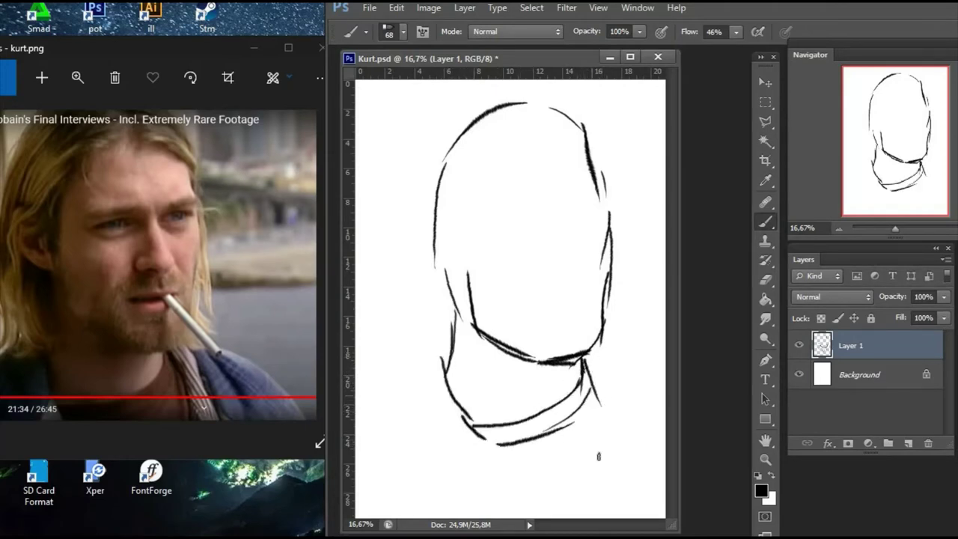
pyautogui.moveTo(588, 383)
pyautogui.mouseDown()
pyautogui.moveTo(602, 453)
pyautogui.moveTo(611, 449)
pyautogui.mouseUp()
pyautogui.moveTo(606, 352); pyautogui.dragTo(634, 466)
pyautogui.moveTo(596, 345); pyautogui.dragTo(664, 414)
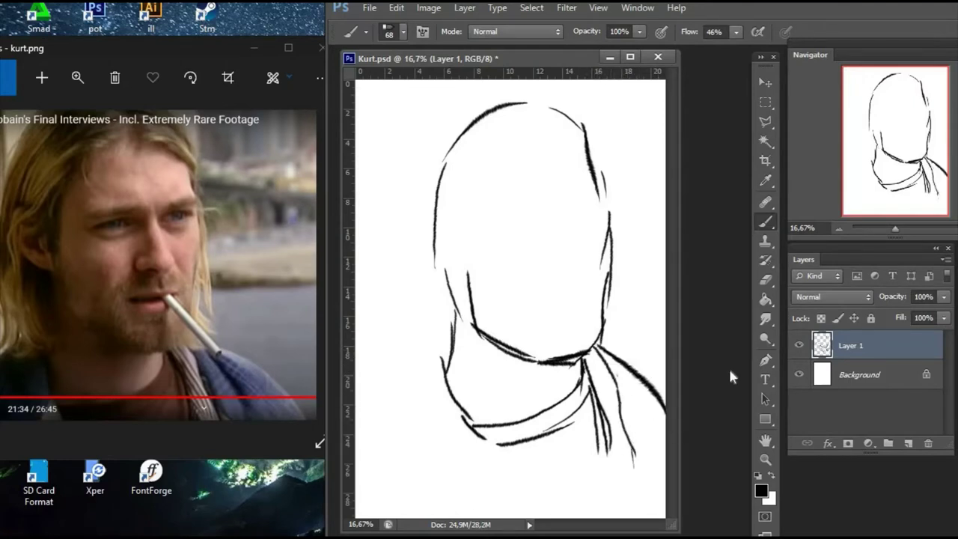
pyautogui.hotkey('ctrl', 'z')
# - Redraw the diagonal shoulder stroke and shift the whole sketch down and left
pyautogui.moveTo(596, 348); pyautogui.dragTo(665, 381)
pyautogui.press('v')
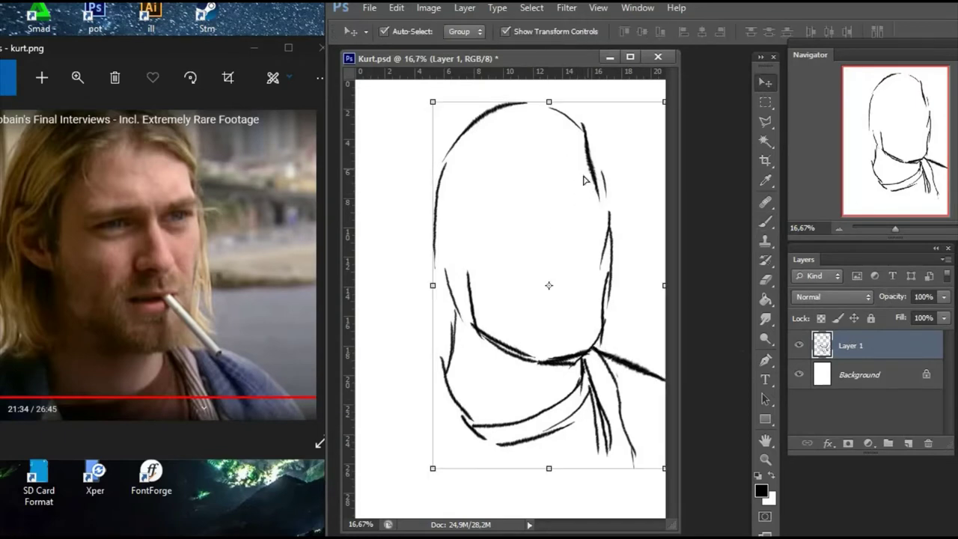
pyautogui.moveTo(591, 173); pyautogui.dragTo(565, 198)
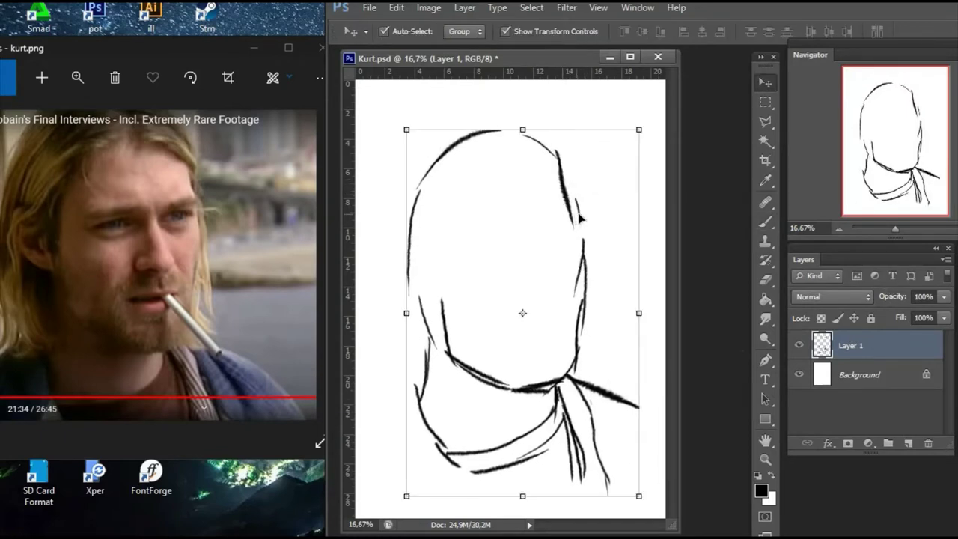
# - Sketch the eye-level line, nose, mouth and right cheek line
pyautogui.click(765, 222)
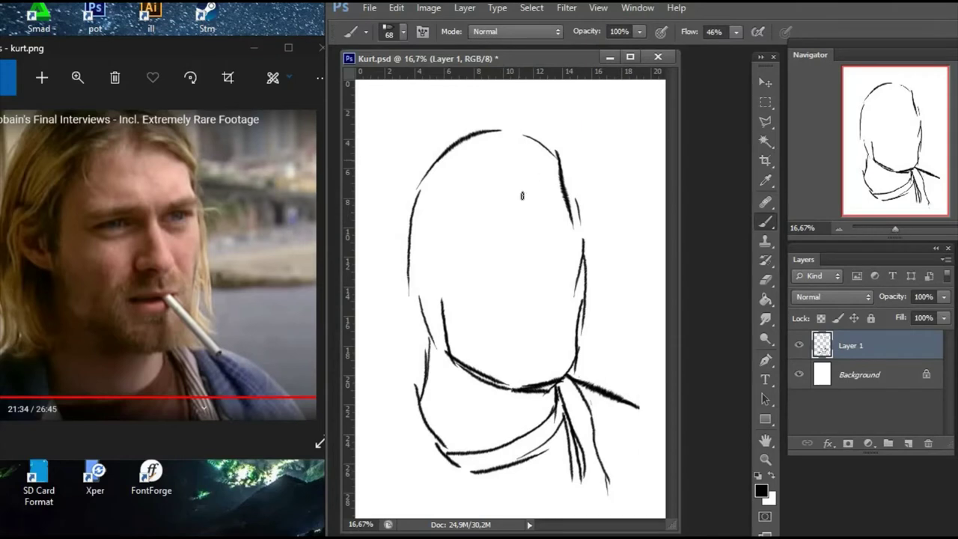
pyautogui.moveTo(470, 243)
pyautogui.mouseDown()
pyautogui.moveTo(583, 234)
pyautogui.moveTo(528, 318)
pyautogui.moveTo(543, 301)
pyautogui.moveTo(553, 343)
pyautogui.moveTo(572, 340)
pyautogui.mouseUp()
pyautogui.moveTo(573, 376)
pyautogui.mouseDown()
pyautogui.moveTo(559, 393)
pyautogui.moveTo(523, 385)
pyautogui.mouseUp()
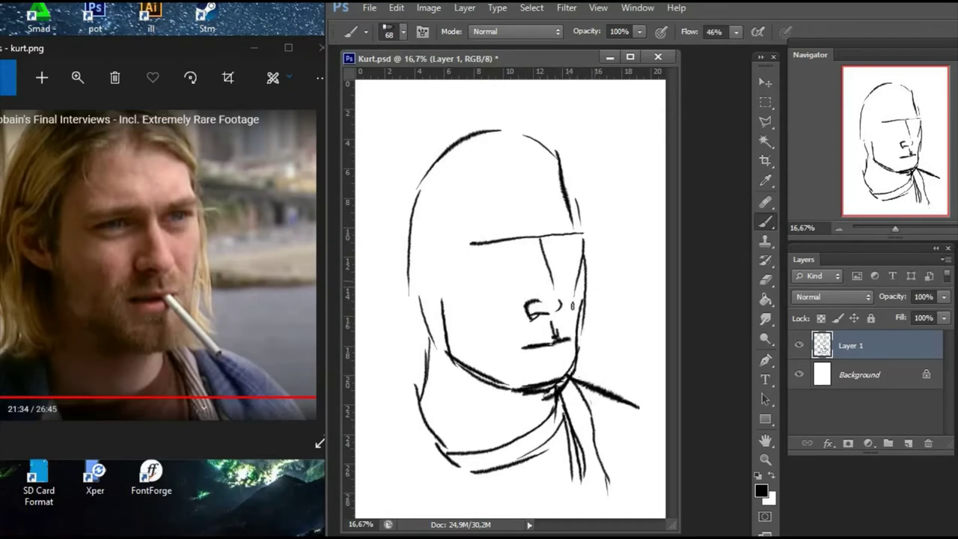
pyautogui.moveTo(560, 303)
pyautogui.mouseDown()
pyautogui.moveTo(570, 318)
pyautogui.moveTo(584, 224)
pyautogui.moveTo(561, 156)
pyautogui.moveTo(573, 176)
pyautogui.mouseUp()
# - Add dark hair at the top of the head, long strands down the right side, and a lower-lip stroke
pyautogui.moveTo(539, 116); pyautogui.dragTo(562, 146)
pyautogui.moveTo(519, 112)
pyautogui.mouseDown()
pyautogui.moveTo(546, 135)
pyautogui.moveTo(523, 121)
pyautogui.moveTo(528, 131)
pyautogui.mouseUp()
pyautogui.moveTo(494, 91); pyautogui.dragTo(542, 127)
pyautogui.moveTo(485, 89); pyautogui.dragTo(544, 129)
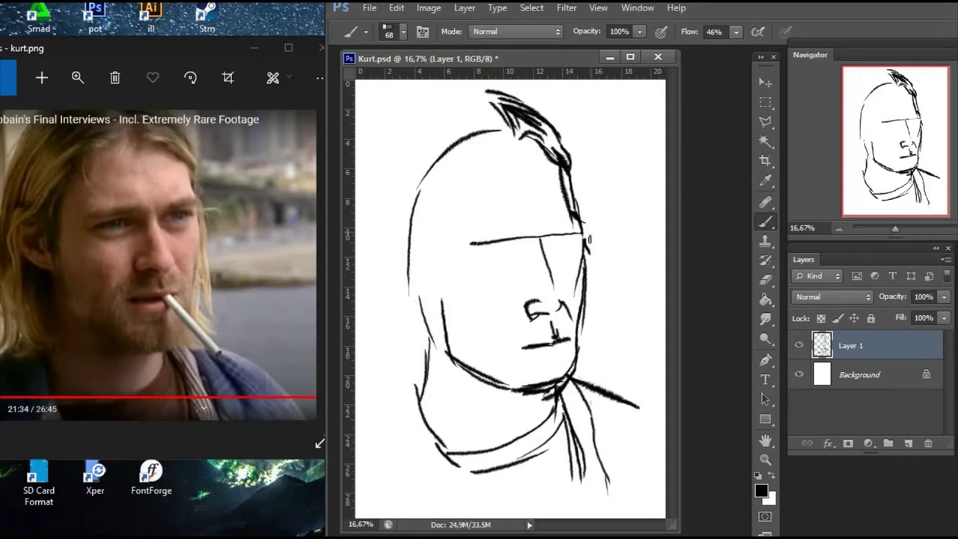
pyautogui.moveTo(588, 251); pyautogui.dragTo(618, 252)
pyautogui.moveTo(574, 193)
pyautogui.mouseDown()
pyautogui.moveTo(600, 244)
pyautogui.moveTo(605, 337)
pyautogui.mouseUp()
pyautogui.moveTo(597, 292); pyautogui.dragTo(612, 351)
pyautogui.moveTo(589, 309); pyautogui.dragTo(604, 367)
pyautogui.moveTo(531, 352); pyautogui.dragTo(558, 352)
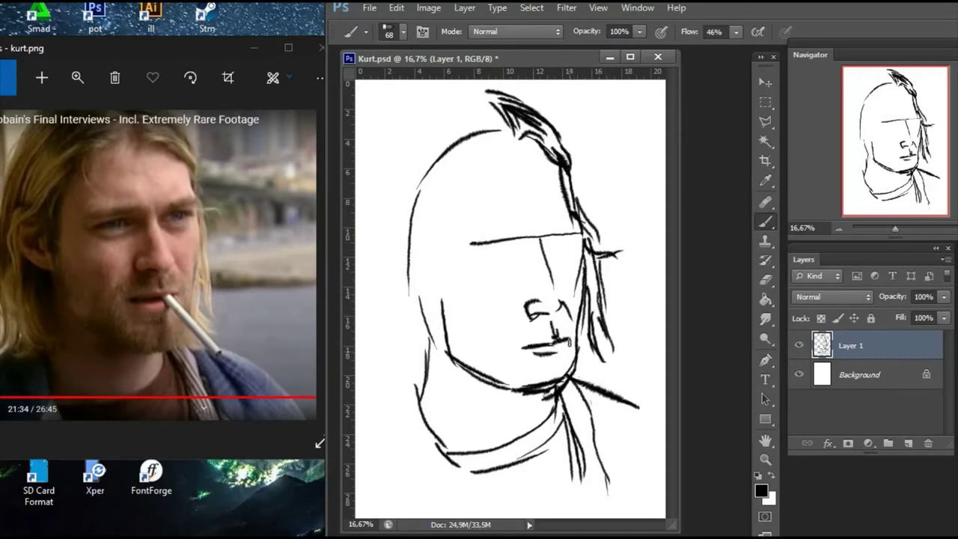
# - Erase the old mouth and part of the chin line with a larger eraser
pyautogui.click(765, 279)
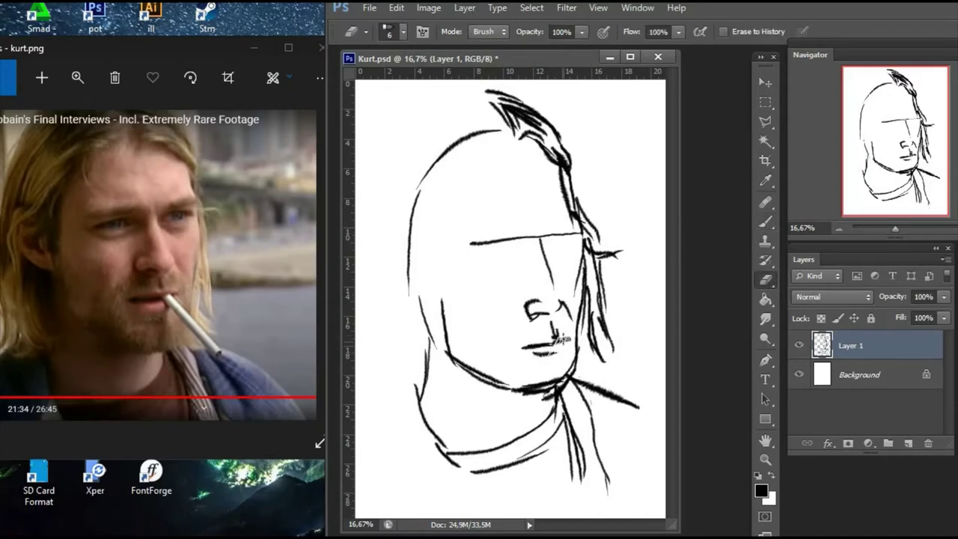
pyautogui.press(']')
pyautogui.press(']')
pyautogui.press(']')
pyautogui.moveTo(566, 329); pyautogui.dragTo(542, 354)
pyautogui.moveTo(560, 378)
pyautogui.mouseDown()
pyautogui.moveTo(524, 386)
pyautogui.moveTo(539, 394)
pyautogui.mouseUp()
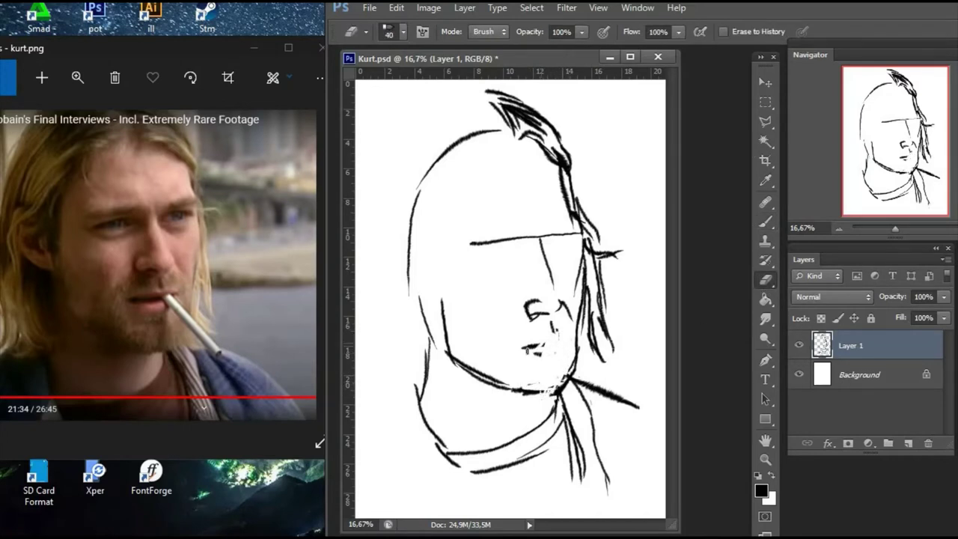
pyautogui.moveTo(538, 350); pyautogui.dragTo(526, 346)
# - Repaint the nostril, a new mouth line and a thin diagonal cigarette
pyautogui.click(766, 221)
pyautogui.moveTo(551, 322)
pyautogui.mouseDown()
pyautogui.moveTo(554, 333)
pyautogui.moveTo(515, 350)
pyautogui.moveTo(559, 344)
pyautogui.moveTo(599, 368)
pyautogui.moveTo(580, 377)
pyautogui.moveTo(621, 396)
pyautogui.mouseUp()
pyautogui.hotkey('ctrl', 'z')
pyautogui.hotkey('ctrl', 'z')
pyautogui.moveTo(561, 345); pyautogui.dragTo(629, 406)
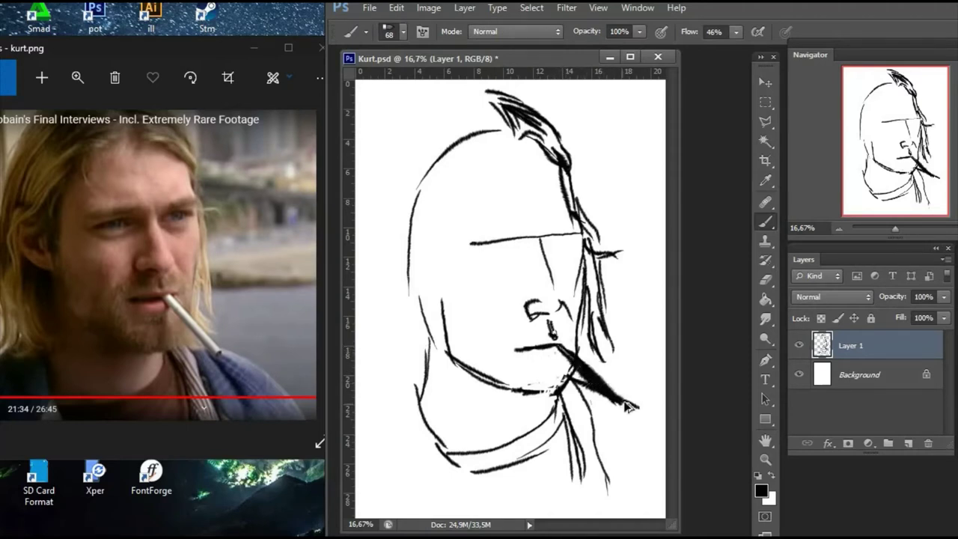
pyautogui.hotkey('ctrl', 'z')
pyautogui.moveTo(561, 346); pyautogui.dragTo(621, 404)
pyautogui.moveTo(573, 363); pyautogui.dragTo(638, 408)
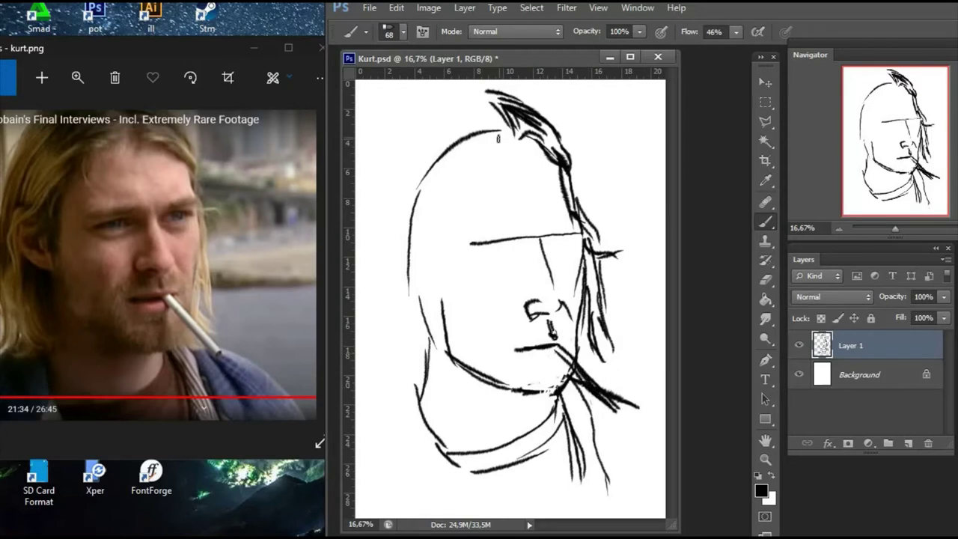
# - Draw a curled forehead bang, the left jawline and hair falling down the left side
pyautogui.moveTo(497, 137)
pyautogui.mouseDown()
pyautogui.moveTo(465, 150)
pyautogui.moveTo(487, 181)
pyautogui.moveTo(416, 159)
pyautogui.mouseUp()
pyautogui.moveTo(462, 111); pyautogui.dragTo(395, 175)
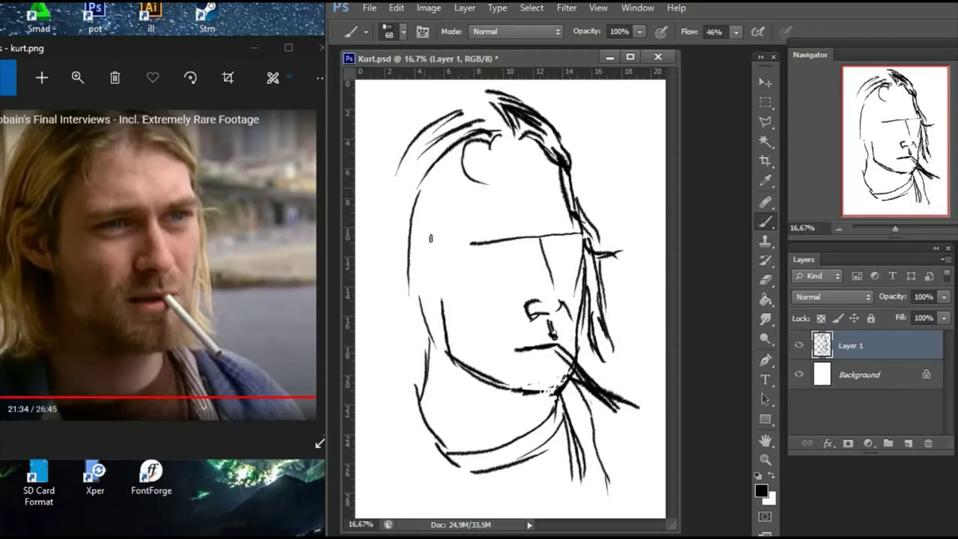
pyautogui.moveTo(416, 223)
pyautogui.mouseDown()
pyautogui.moveTo(432, 298)
pyautogui.moveTo(490, 374)
pyautogui.mouseUp()
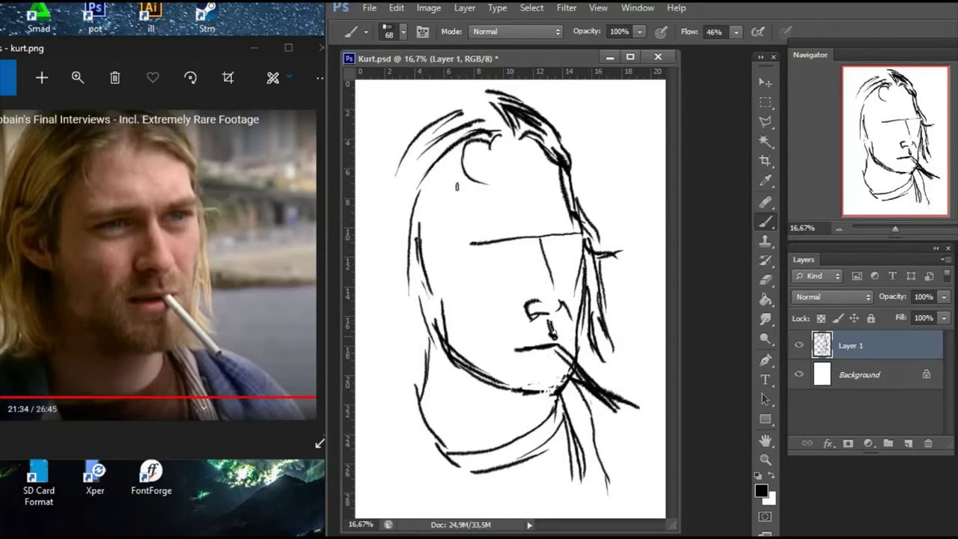
pyautogui.moveTo(452, 163); pyautogui.dragTo(387, 270)
pyautogui.moveTo(382, 227)
pyautogui.mouseDown()
pyautogui.moveTo(398, 280)
pyautogui.moveTo(432, 307)
pyautogui.moveTo(434, 374)
pyautogui.mouseUp()
pyautogui.moveTo(423, 307)
pyautogui.mouseDown()
pyautogui.moveTo(408, 374)
pyautogui.moveTo(419, 366)
pyautogui.mouseUp()
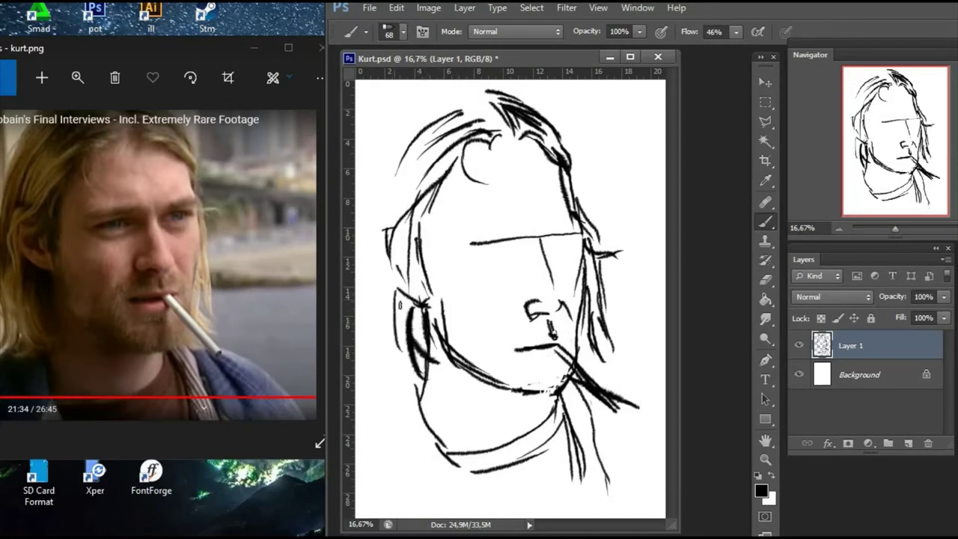
pyautogui.moveTo(397, 299); pyautogui.dragTo(393, 351)
pyautogui.moveTo(389, 314)
pyautogui.mouseDown()
pyautogui.moveTo(416, 378)
pyautogui.moveTo(368, 365)
pyautogui.moveTo(385, 387)
pyautogui.mouseUp()
# - Outline the outer left and top-left edge of the hair and thicken the eyebrows
pyautogui.moveTo(388, 180); pyautogui.dragTo(369, 224)
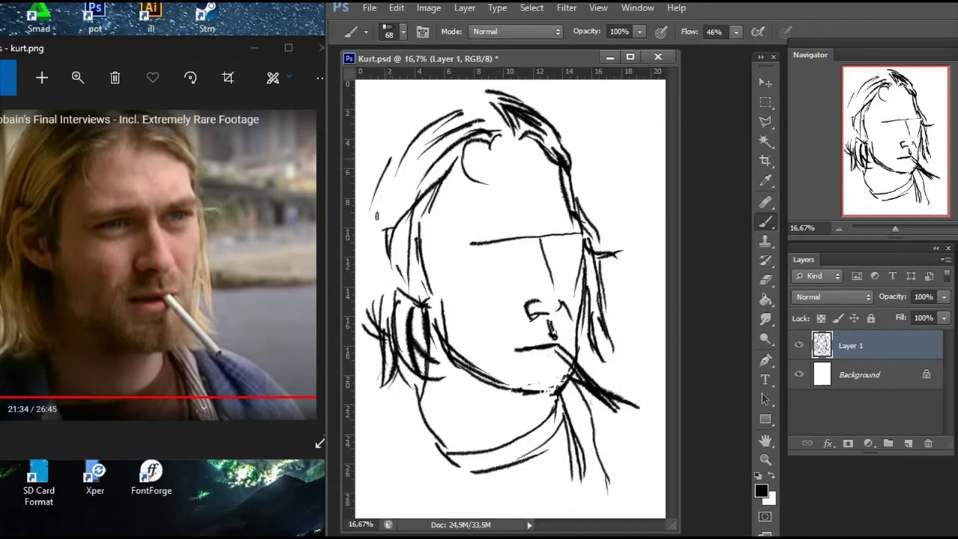
pyautogui.moveTo(388, 163); pyautogui.dragTo(359, 311)
pyautogui.moveTo(376, 249); pyautogui.dragTo(370, 320)
pyautogui.moveTo(372, 183)
pyautogui.mouseDown()
pyautogui.moveTo(410, 105)
pyautogui.moveTo(427, 109)
pyautogui.mouseUp()
pyautogui.moveTo(401, 113); pyautogui.dragTo(501, 93)
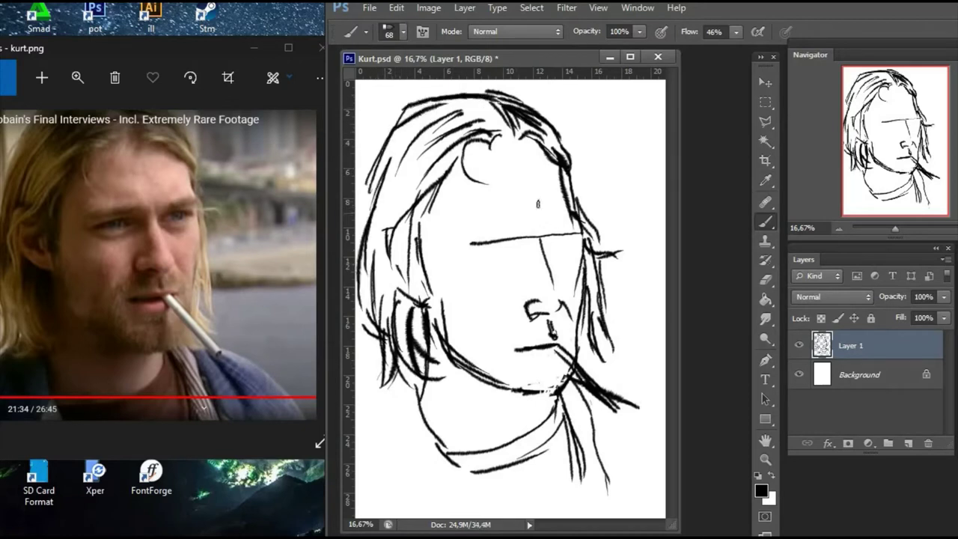
pyautogui.moveTo(464, 238); pyautogui.dragTo(585, 221)
# - Lasso-select the face and neck strokes and shift them up and left
pyautogui.press('l')
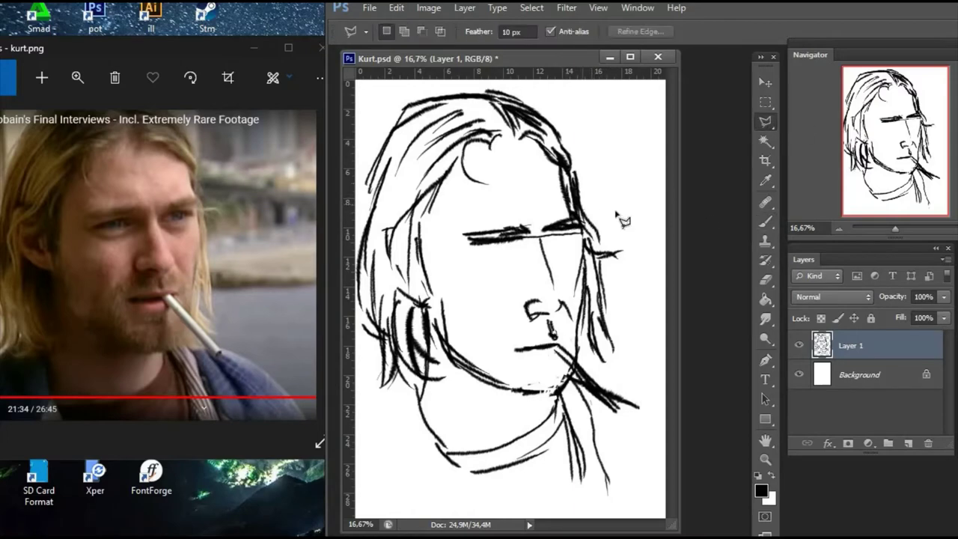
pyautogui.click(609, 215)
pyautogui.click(557, 198)
pyautogui.click(455, 221)
pyautogui.click(430, 374)
pyautogui.click(461, 400)
pyautogui.click(410, 454)
pyautogui.click(452, 500)
pyautogui.click(625, 497)
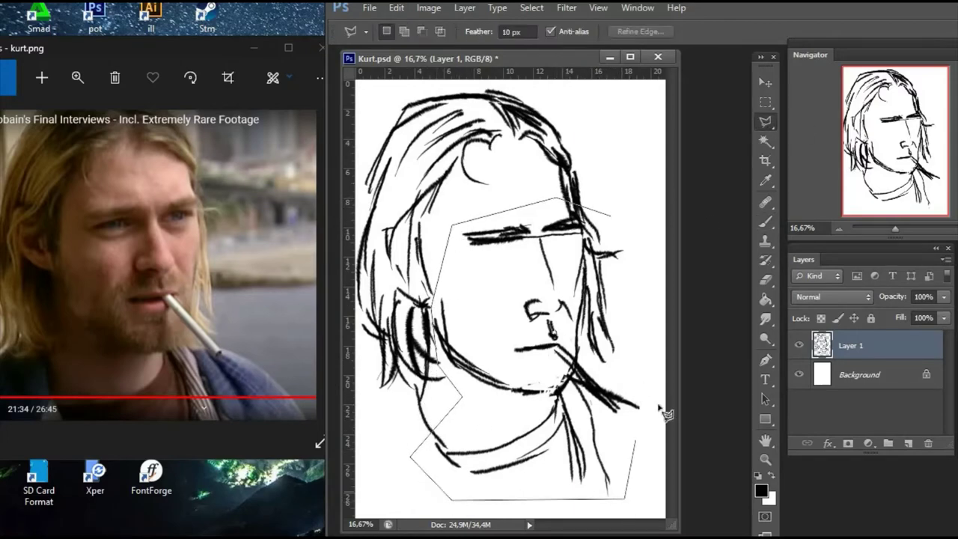
pyautogui.click(656, 389)
pyautogui.click(615, 220)
pyautogui.press('v')
pyautogui.moveTo(571, 231); pyautogui.dragTo(562, 213)
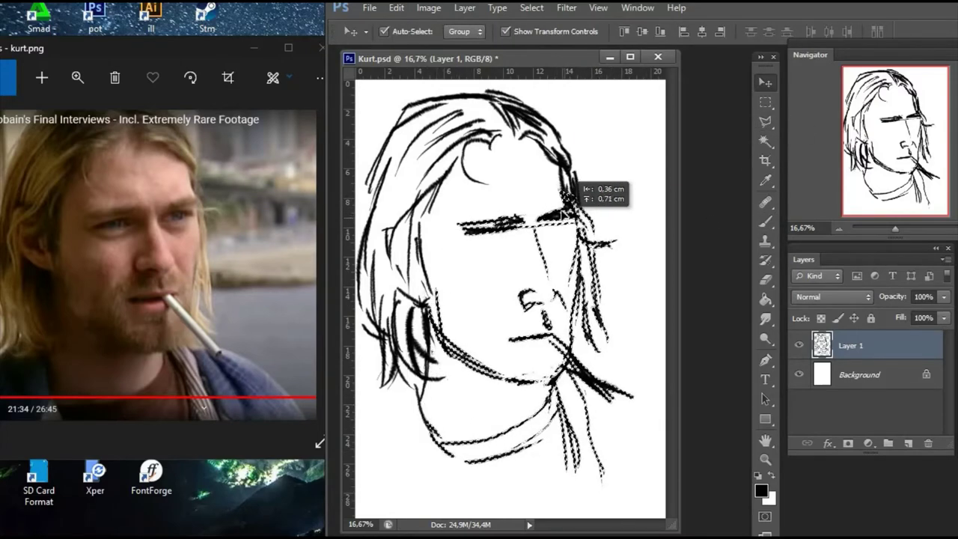
pyautogui.hotkey('ctrl', 'd')
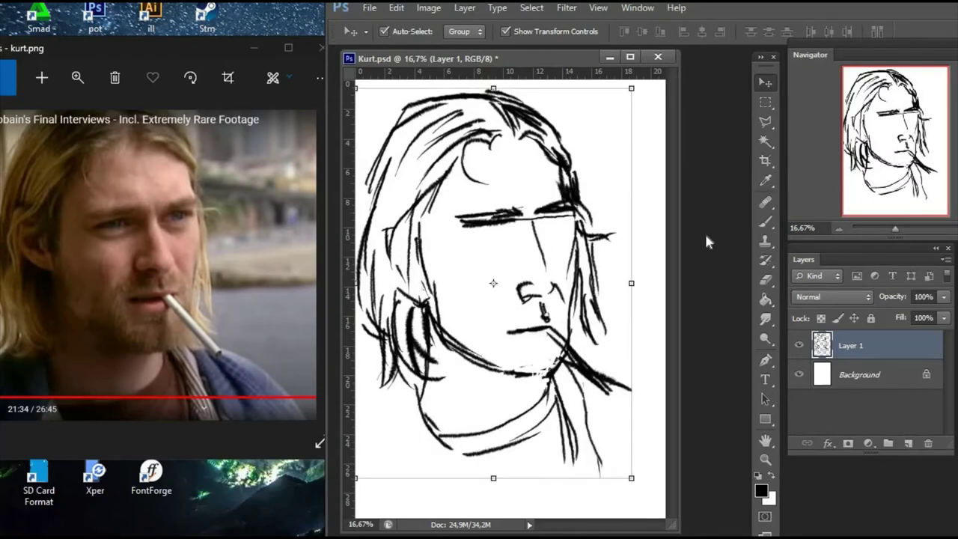
# - Lasso-select the nose, mouth and cigarette and nudge them up and left into place
pyautogui.click(765, 121)
pyautogui.click(549, 271)
pyautogui.click(499, 279)
pyautogui.click(490, 334)
pyautogui.click(533, 349)
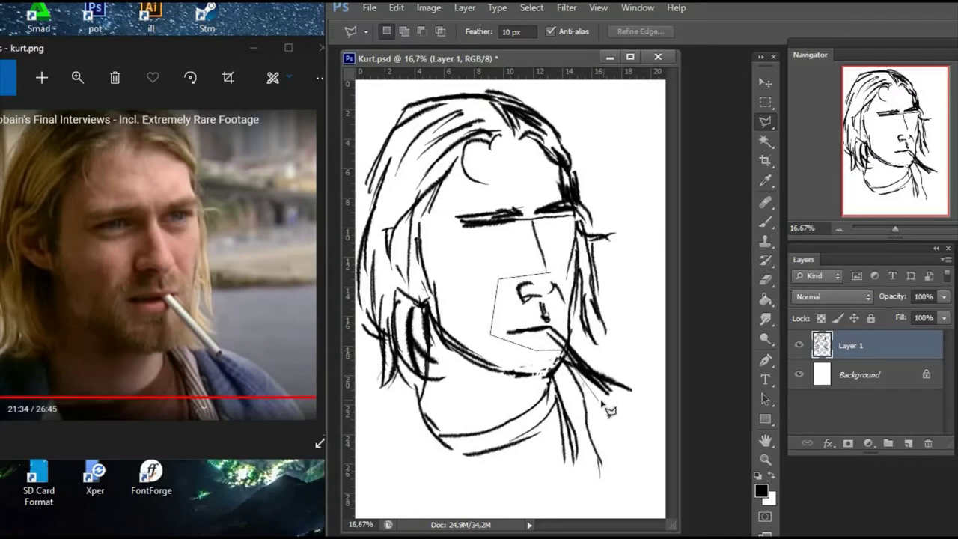
pyautogui.click(603, 398)
pyautogui.click(551, 272)
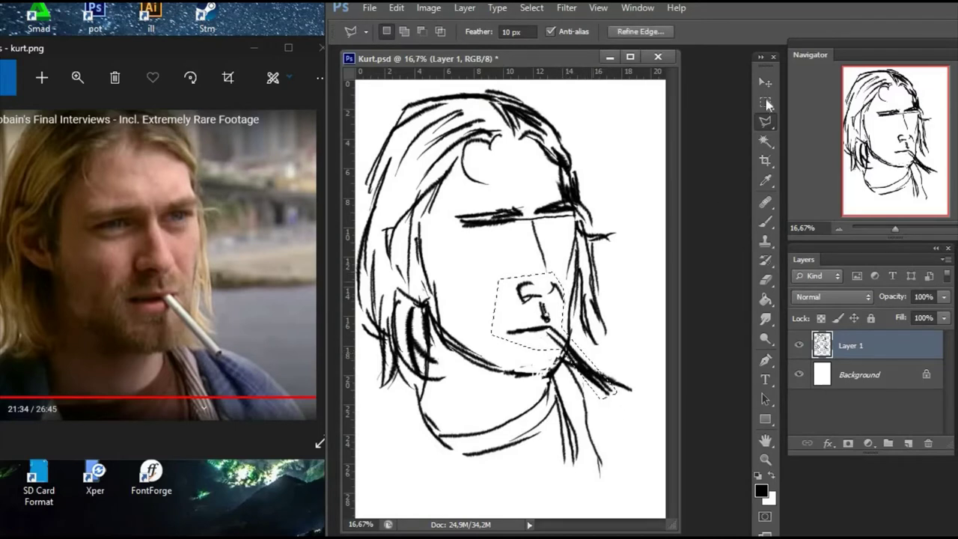
pyautogui.press('v')
pyautogui.moveTo(552, 286); pyautogui.dragTo(530, 287)
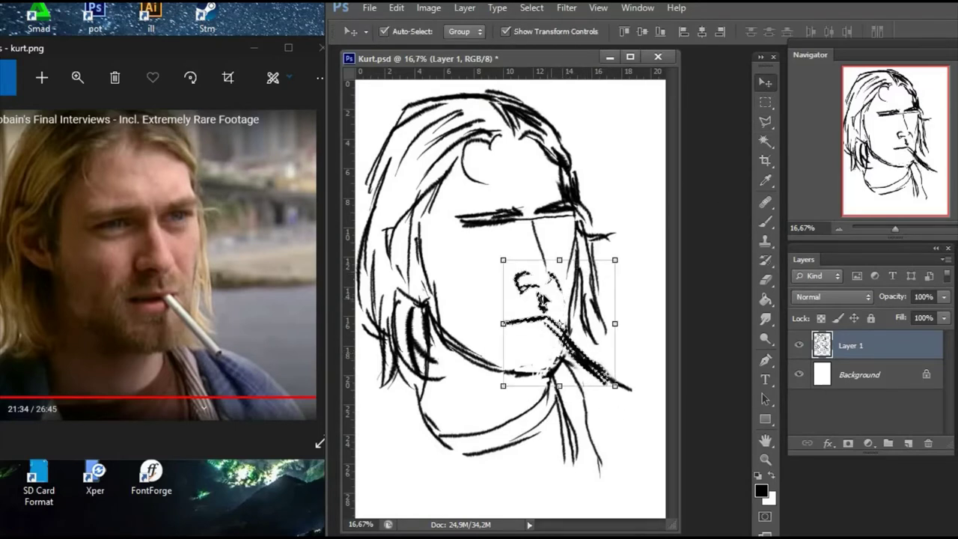
pyautogui.moveTo(530, 288); pyautogui.dragTo(547, 284)
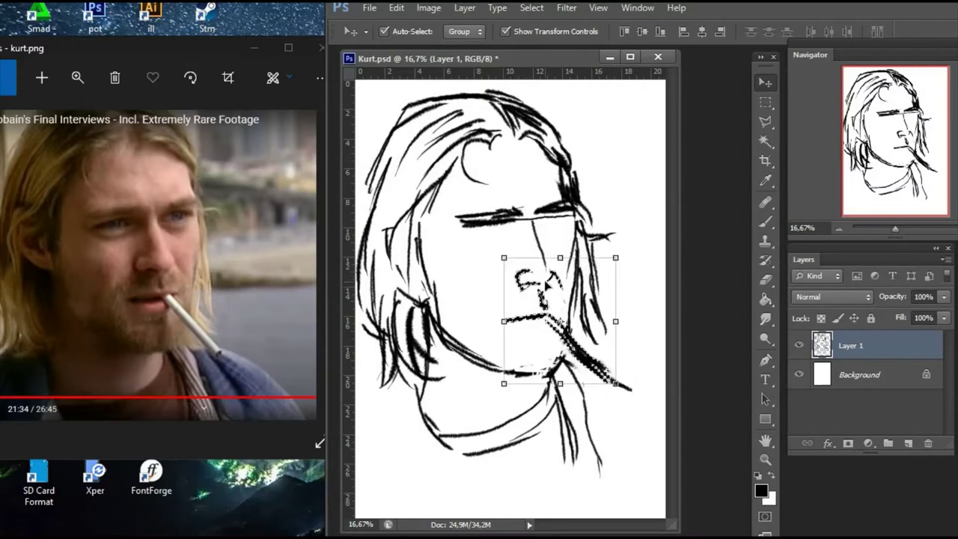
pyautogui.hotkey('ctrl', 'd')
# - Brush in the eye contour below the brow, a hair strand and a cheek line
pyautogui.click(765, 222)
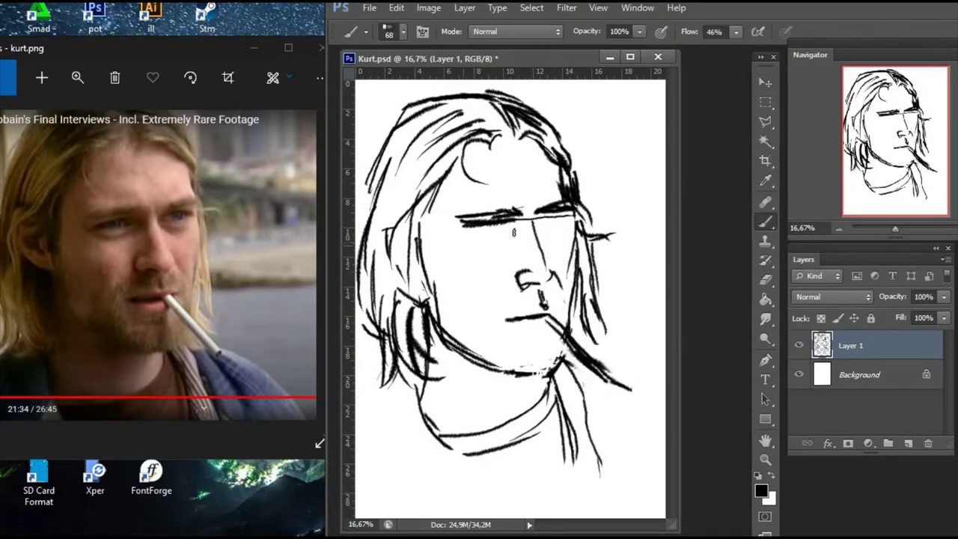
pyautogui.moveTo(464, 244)
pyautogui.mouseDown()
pyautogui.moveTo(515, 234)
pyautogui.moveTo(536, 266)
pyautogui.moveTo(566, 218)
pyautogui.moveTo(569, 232)
pyautogui.mouseUp()
pyautogui.moveTo(429, 212); pyautogui.dragTo(424, 266)
pyautogui.moveTo(433, 171); pyautogui.dragTo(454, 204)
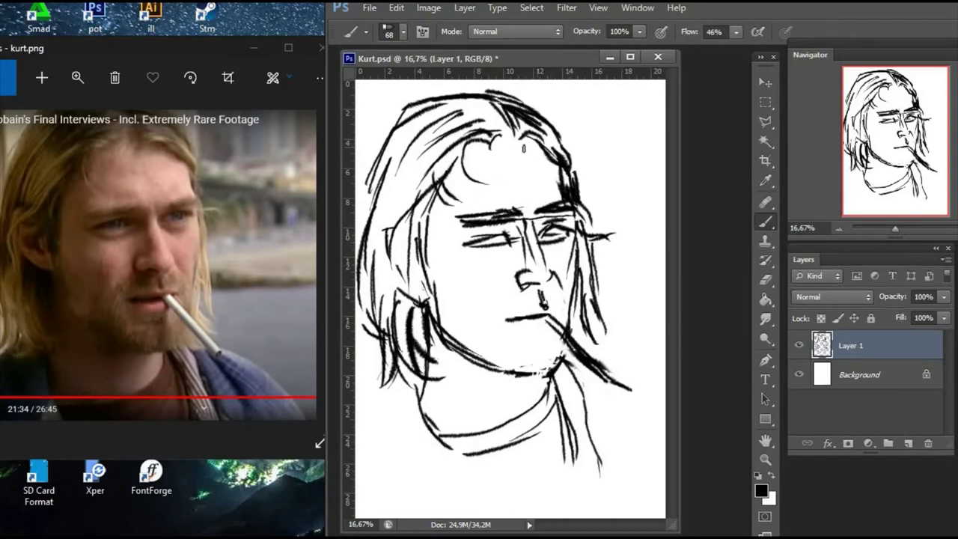
# - Add empty Layer 2 and fade Layer 1 to 21% opacity
pyautogui.click(907, 443)
pyautogui.click(845, 374)
pyautogui.moveTo(944, 297); pyautogui.dragTo(892, 313)
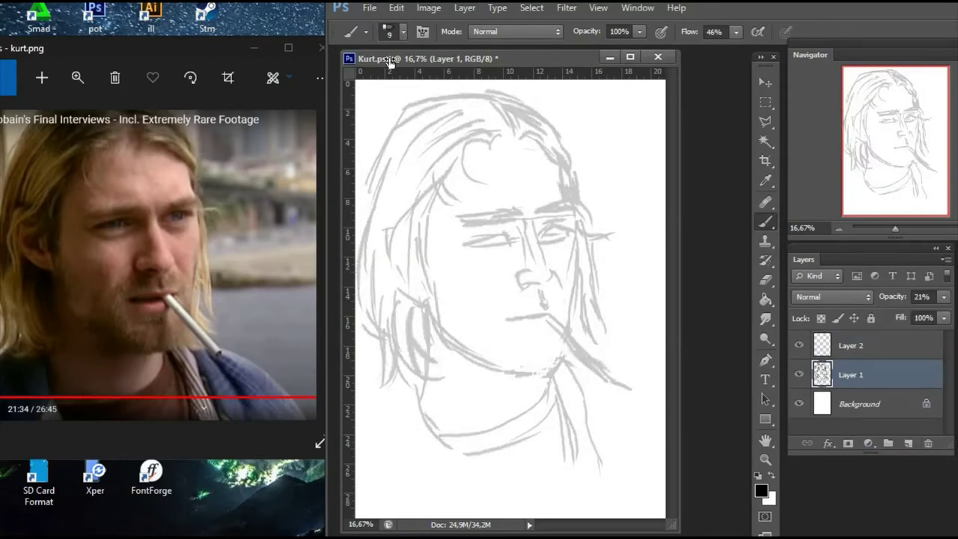
# - Set the brush size to 6 px and switch to full-screen view
pyautogui.click(403, 31)
pyautogui.click(359, 78)
pyautogui.click(802, 27)
pyautogui.press('f')
pyautogui.press('f')
# - Free-transform Layer 1 to scale the sketch down slightly and move it right and down
pyautogui.hotkey('ctrl', 't')
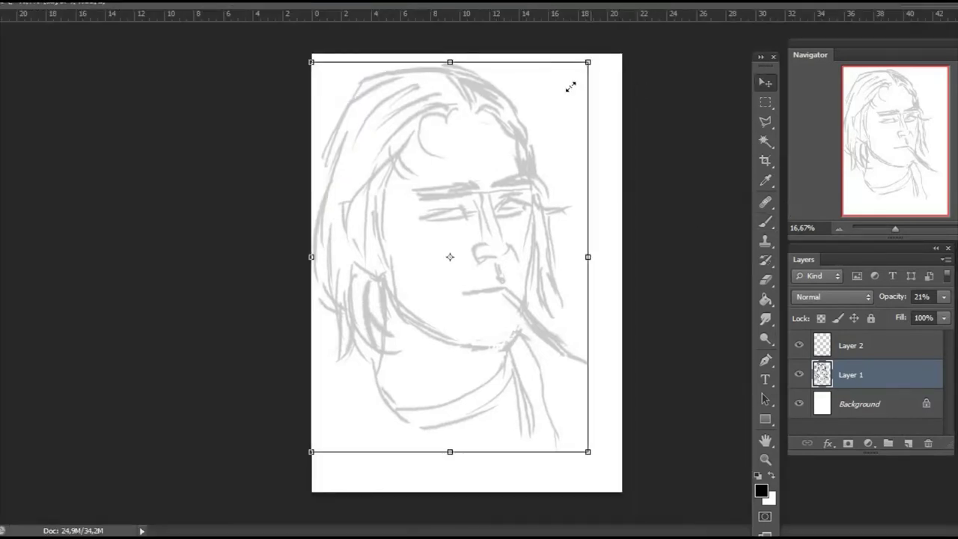
pyautogui.moveTo(569, 88); pyautogui.dragTo(558, 105)
pyautogui.moveTo(557, 238); pyautogui.dragTo(575, 248)
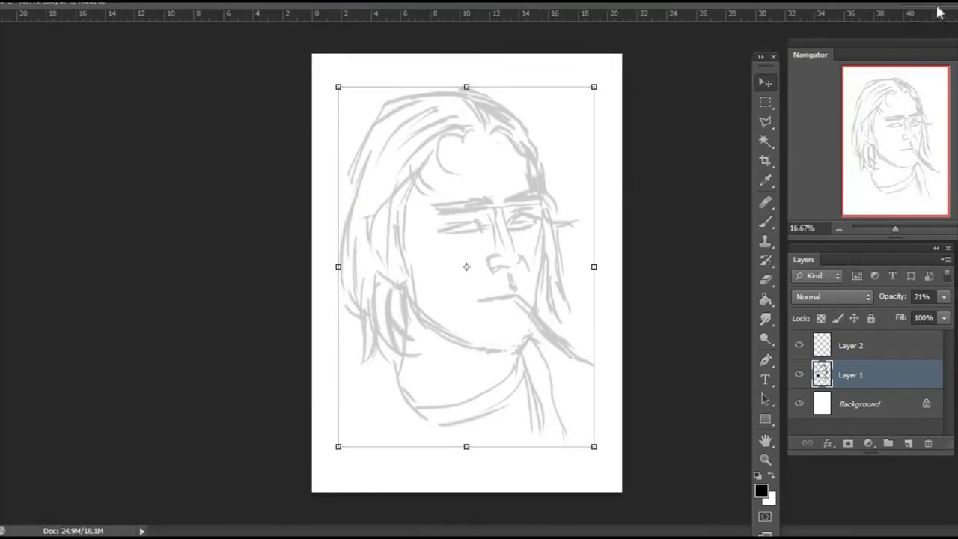
pyautogui.press('f')
pyautogui.click(866, 345)
# - Zoom in on the drawing's and reference photo's eye areas and select Layer 2 with the Brush
pyautogui.moveTo(897, 227); pyautogui.dragTo(902, 228)
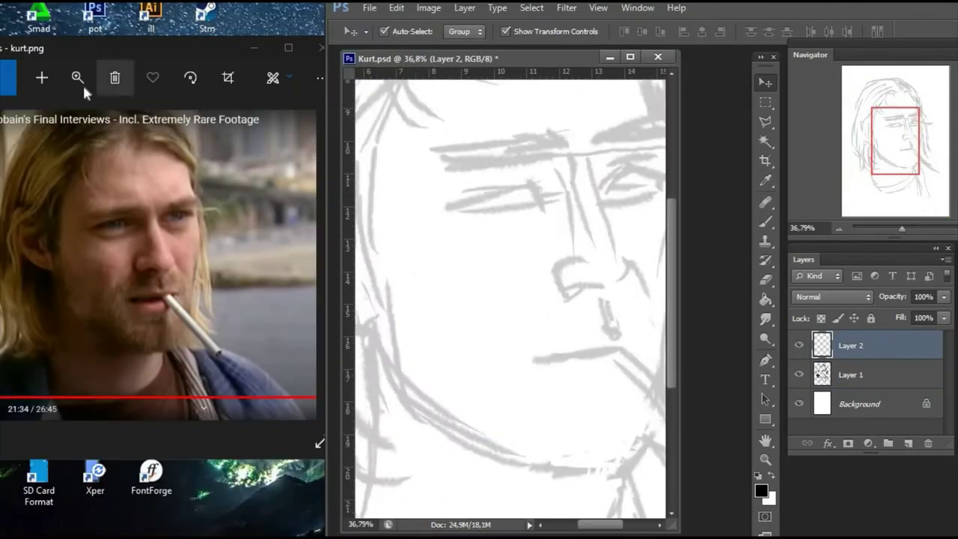
pyautogui.click(77, 77)
pyautogui.moveTo(43, 112); pyautogui.dragTo(48, 114)
pyautogui.moveTo(195, 195); pyautogui.dragTo(172, 296)
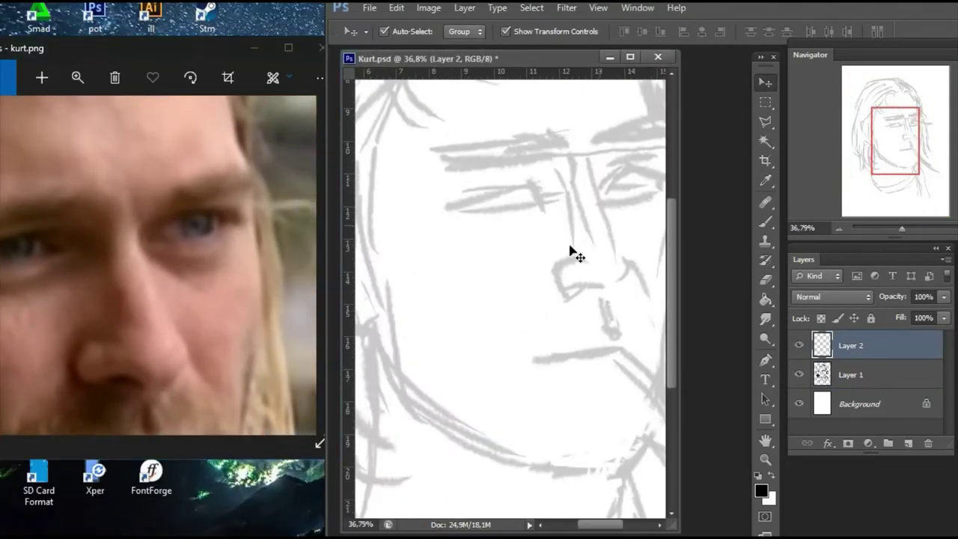
pyautogui.click(571, 252)
pyautogui.moveTo(507, 285); pyautogui.dragTo(388, 358)
pyautogui.click(762, 220)
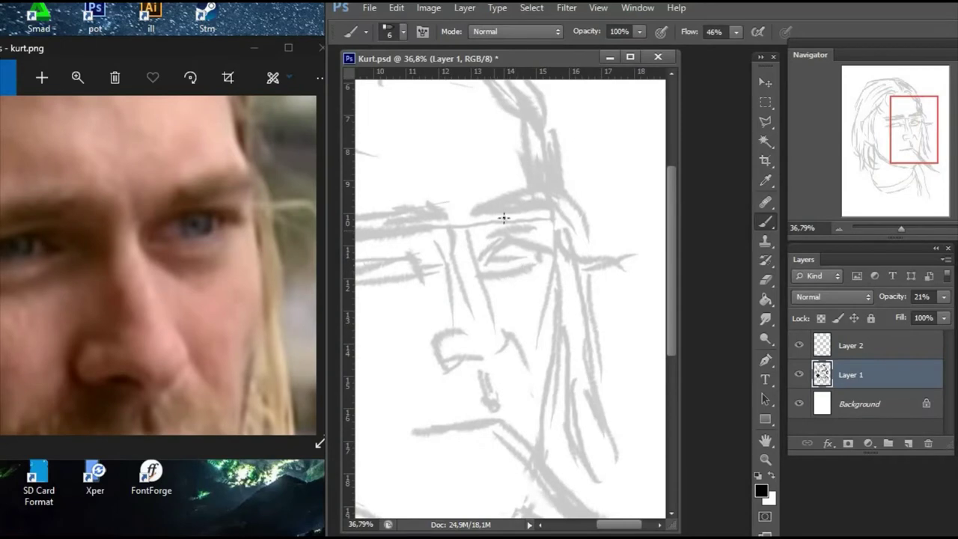
pyautogui.hotkey('alt', ']')
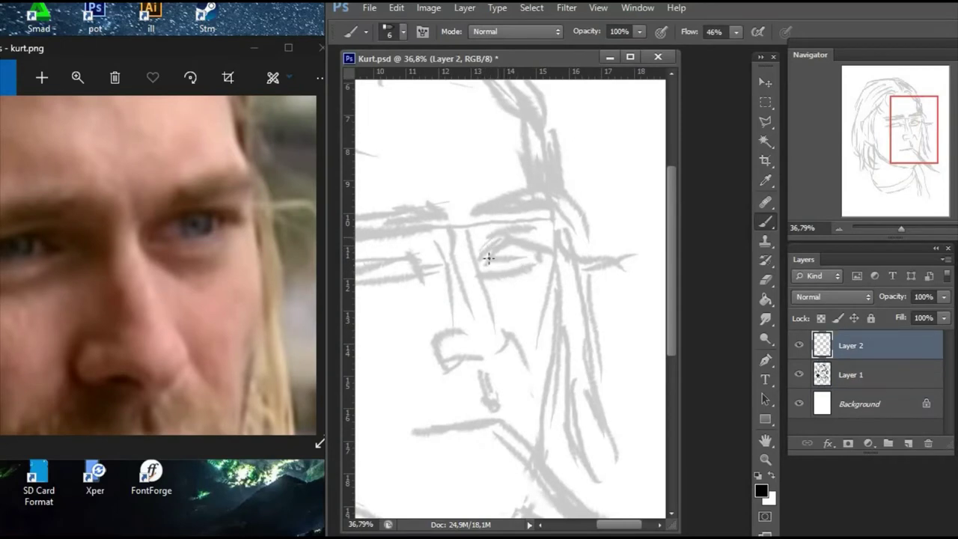
# - Ink the right eye's outer curve, lower lid, iris and a thicker upper eyelid
pyautogui.moveTo(495, 238)
pyautogui.mouseDown()
pyautogui.moveTo(481, 256)
pyautogui.moveTo(546, 239)
pyautogui.moveTo(525, 233)
pyautogui.moveTo(482, 265)
pyautogui.mouseUp()
pyautogui.hotkey('ctrl', 'z')
pyautogui.hotkey('ctrl', 'z')
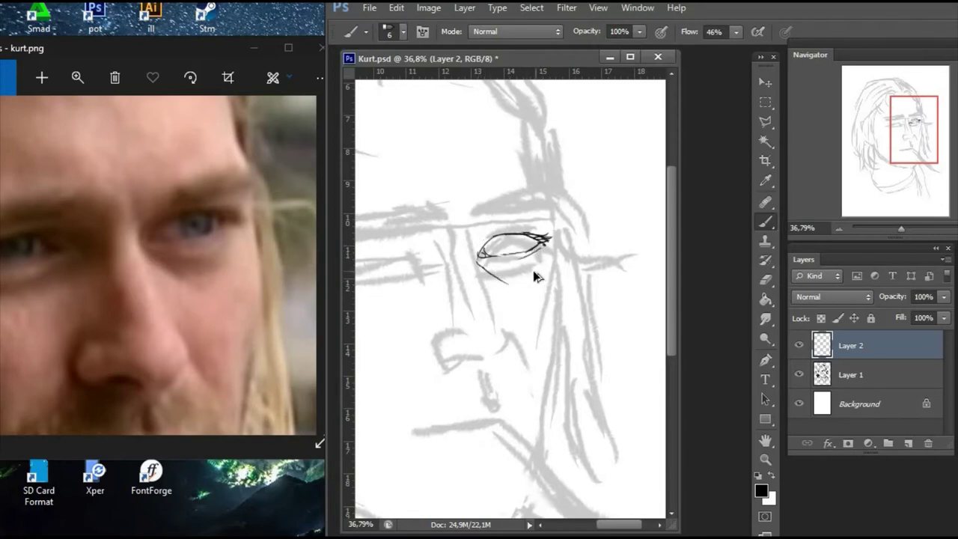
pyautogui.moveTo(491, 218)
pyautogui.mouseDown()
pyautogui.moveTo(472, 255)
pyautogui.moveTo(520, 288)
pyautogui.mouseUp()
pyautogui.moveTo(473, 258)
pyautogui.mouseDown()
pyautogui.moveTo(506, 266)
pyautogui.moveTo(549, 256)
pyautogui.moveTo(496, 272)
pyautogui.mouseUp()
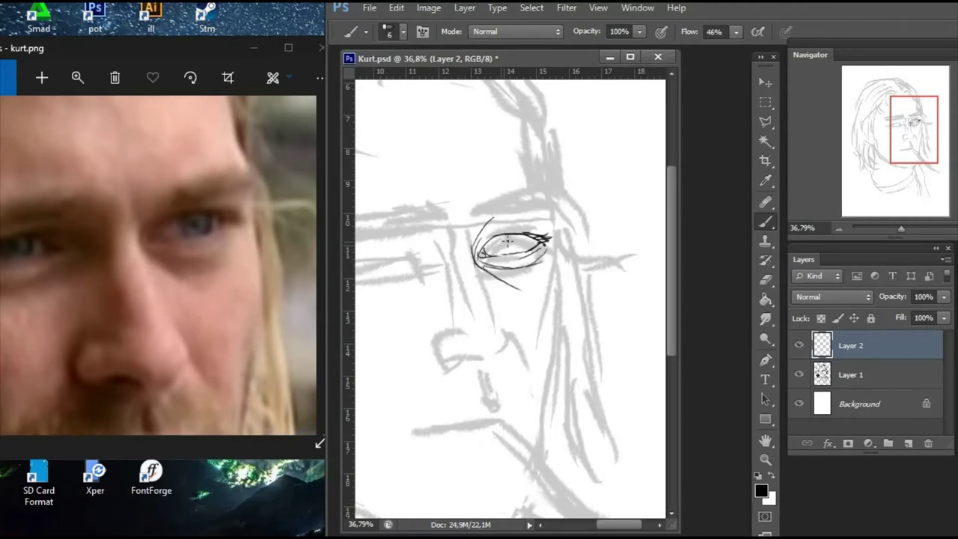
pyautogui.moveTo(507, 241)
pyautogui.mouseDown()
pyautogui.moveTo(506, 253)
pyautogui.moveTo(524, 255)
pyautogui.moveTo(508, 240)
pyautogui.moveTo(549, 238)
pyautogui.mouseUp()
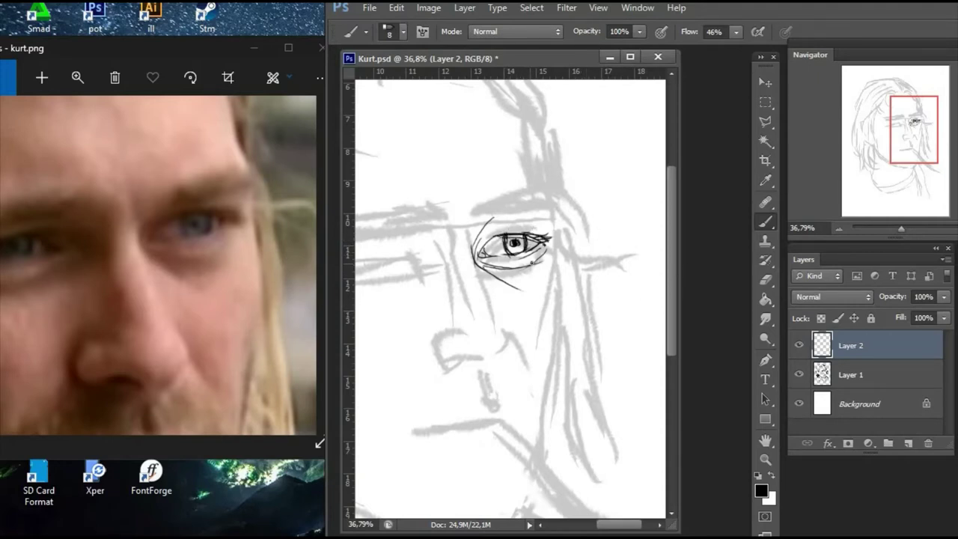
pyautogui.hotkey('ctrl', 'z')
pyautogui.moveTo(496, 238); pyautogui.dragTo(541, 238)
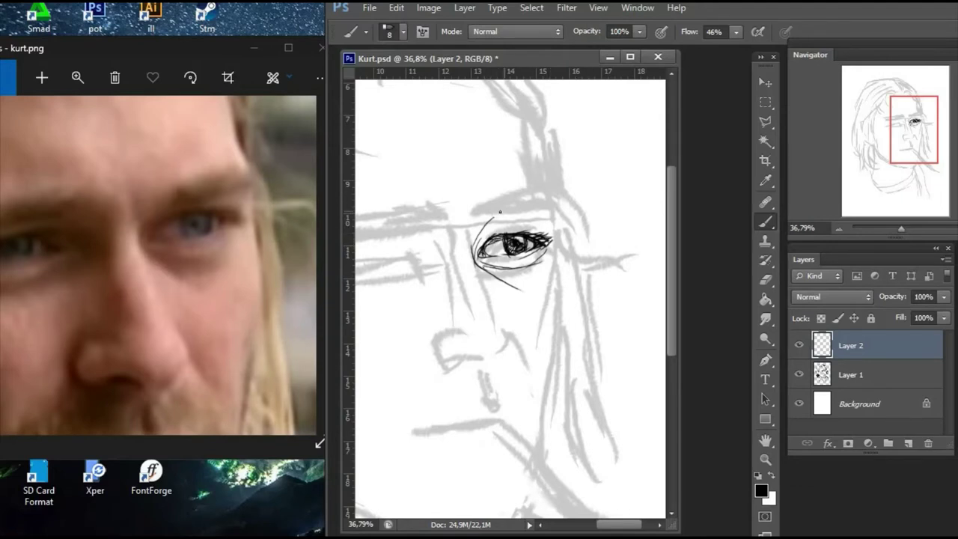
# - Ink the hatched eyebrow above the eye and the long cheek line beside it
pyautogui.moveTo(510, 206); pyautogui.dragTo(554, 198)
pyautogui.moveTo(525, 213); pyautogui.dragTo(554, 201)
pyautogui.moveTo(540, 152); pyautogui.dragTo(561, 344)
pyautogui.moveTo(558, 260); pyautogui.dragTo(552, 365)
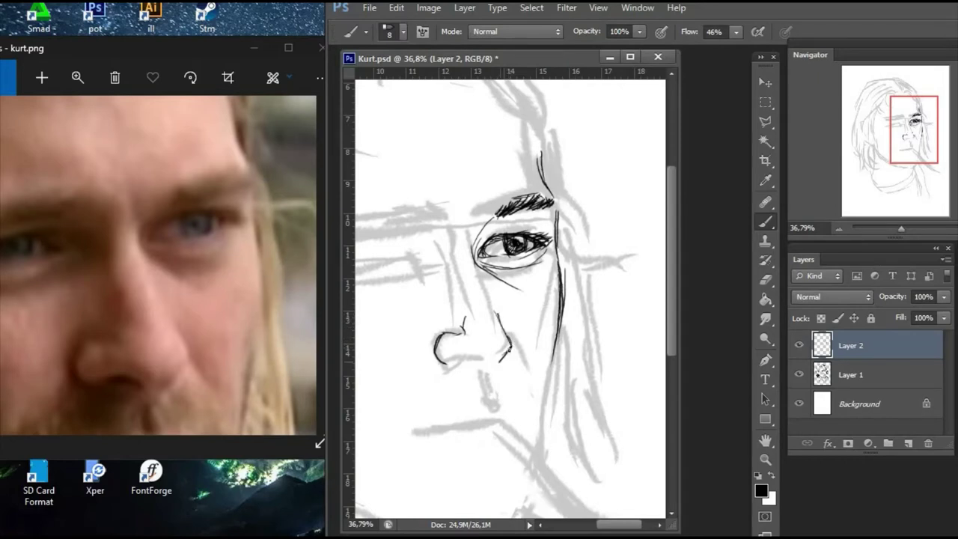
# - Darken the nostril line and nose bridge and ink the crease above the eye
pyautogui.hotkey('ctrl', 'z')
pyautogui.moveTo(472, 366); pyautogui.dragTo(491, 399)
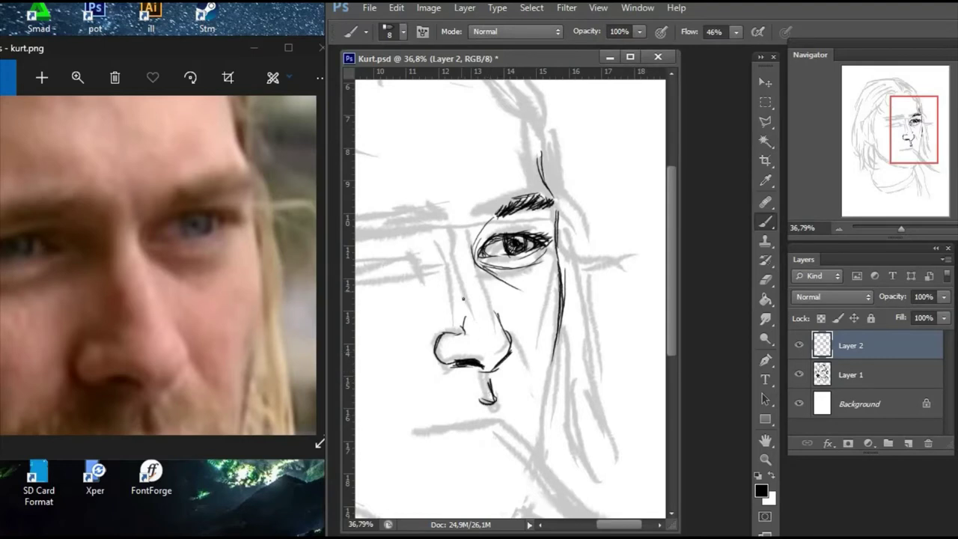
pyautogui.moveTo(449, 263)
pyautogui.mouseDown()
pyautogui.moveTo(447, 239)
pyautogui.moveTo(470, 238)
pyautogui.moveTo(512, 197)
pyautogui.moveTo(557, 196)
pyautogui.mouseUp()
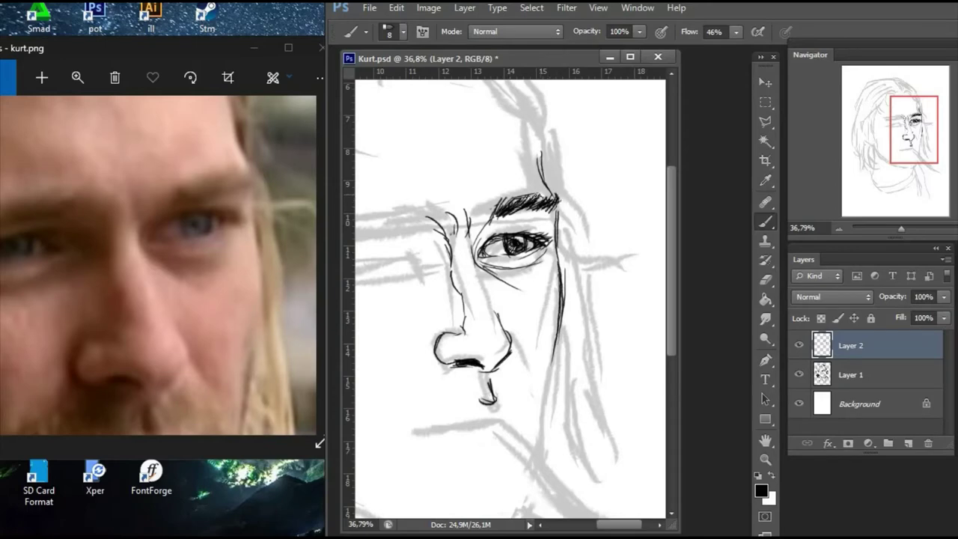
pyautogui.moveTo(896, 234); pyautogui.dragTo(904, 229)
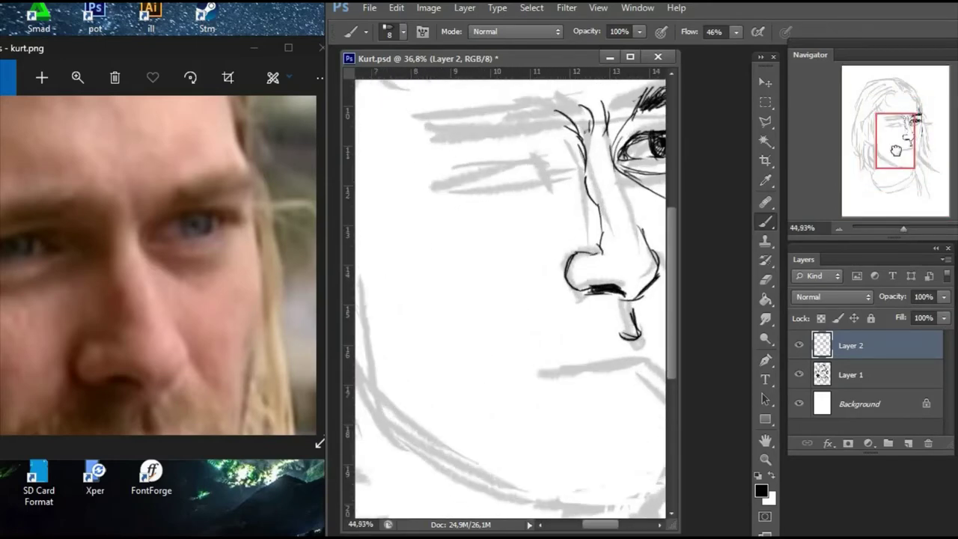
pyautogui.moveTo(443, 162); pyautogui.dragTo(483, 156)
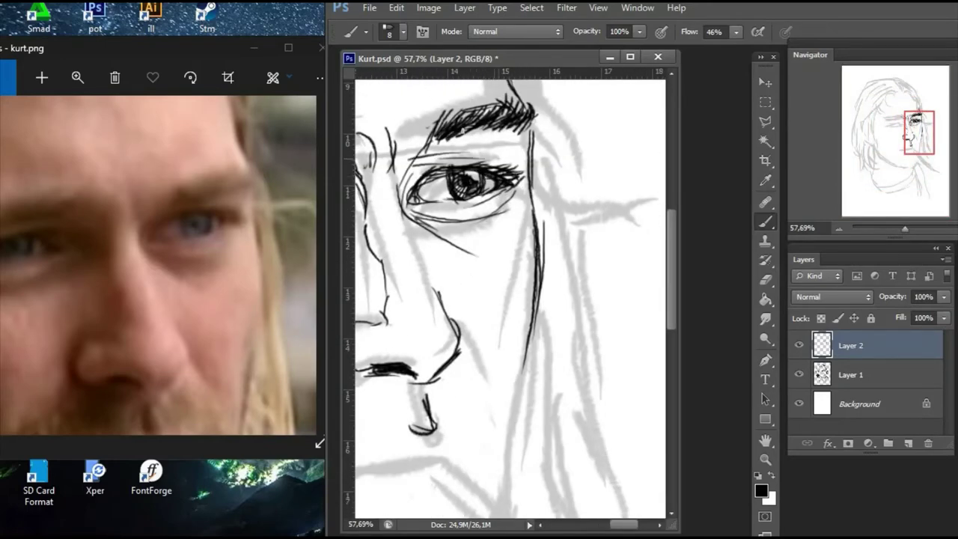
# - Lasso the inked eyebrow and nudge it slightly down and to the right
pyautogui.click(765, 121)
pyautogui.click(511, 95)
pyautogui.click(540, 112)
pyautogui.click(530, 135)
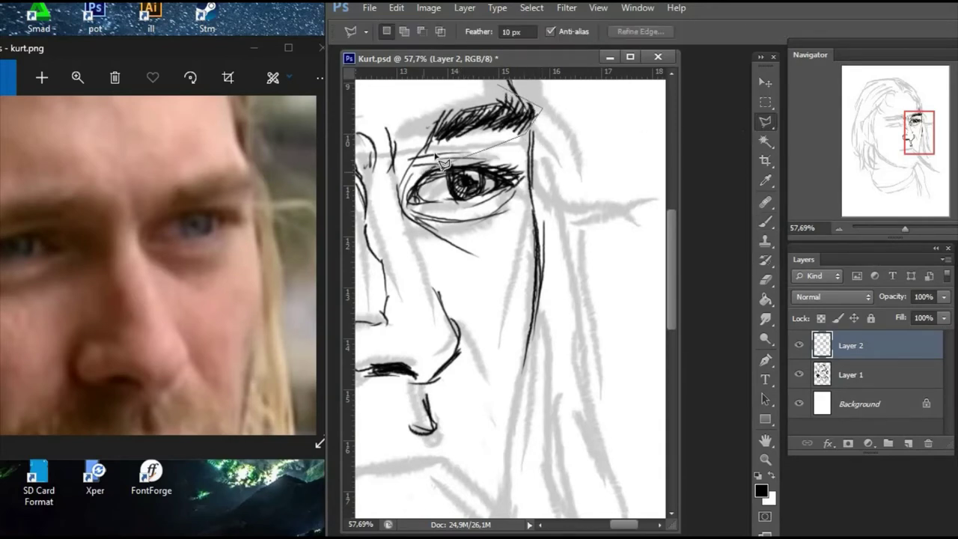
pyautogui.click(486, 147)
pyautogui.click(418, 150)
pyautogui.click(511, 96)
pyautogui.press('v')
pyautogui.moveTo(476, 119); pyautogui.dragTo(498, 138)
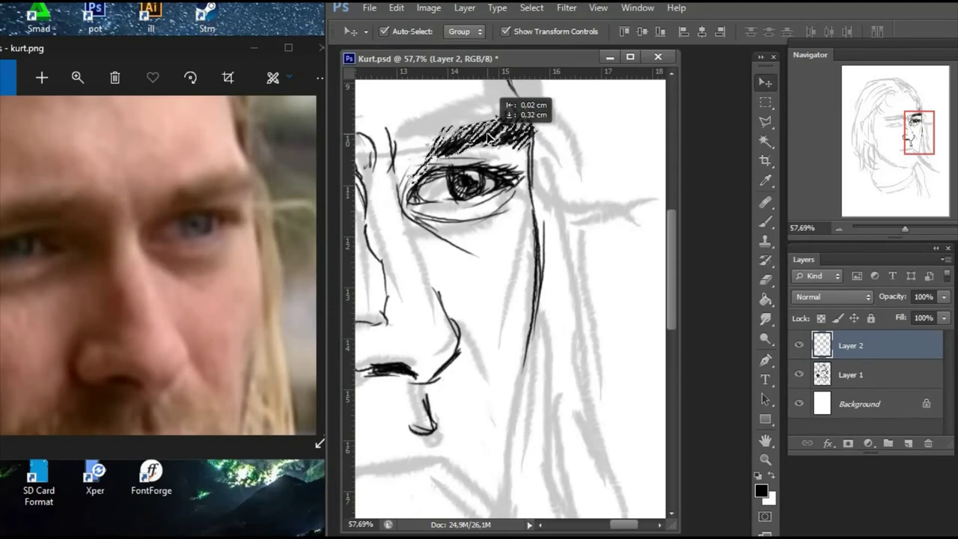
# - Zoom in and hatch the inner corner of the eye
pyautogui.moveTo(905, 228); pyautogui.dragTo(907, 228)
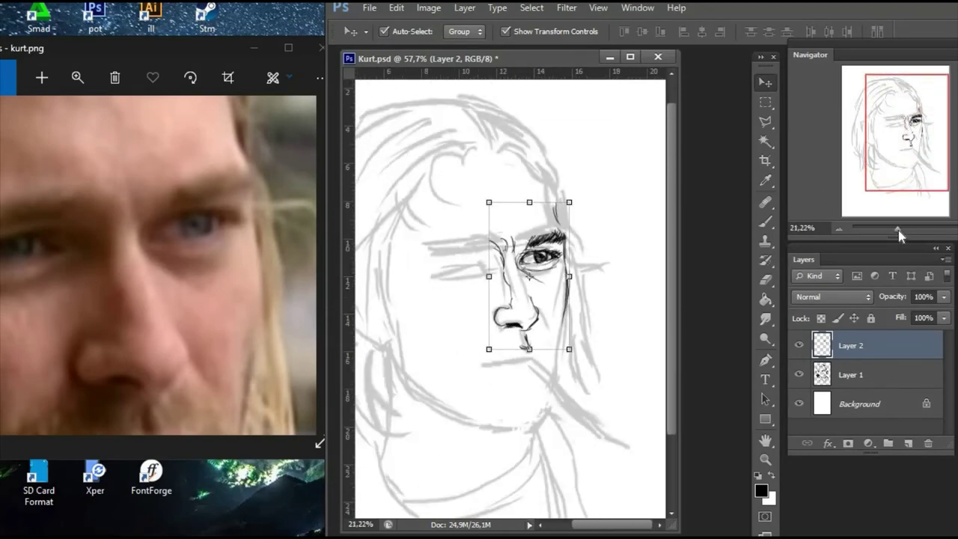
pyautogui.moveTo(895, 168); pyautogui.dragTo(898, 169)
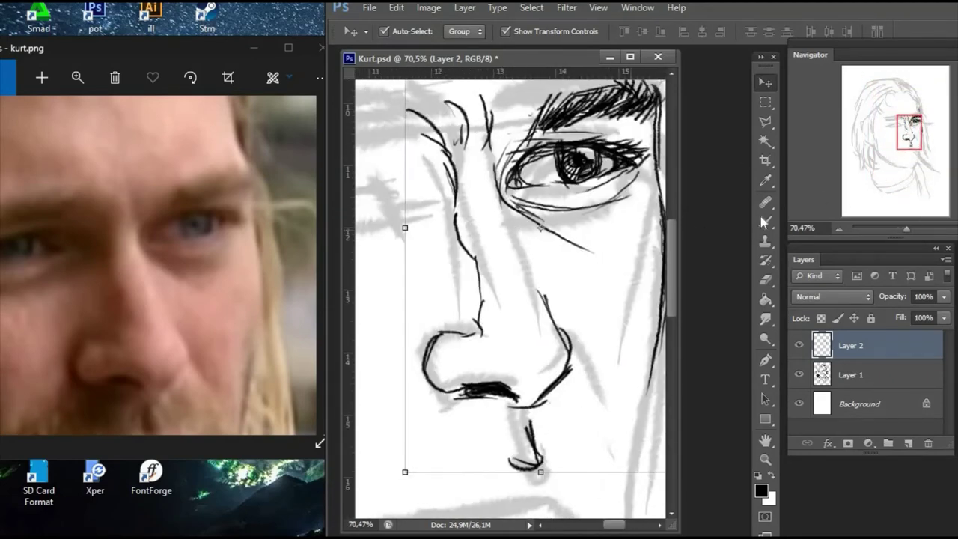
pyautogui.press('b')
pyautogui.moveTo(511, 202)
pyautogui.mouseDown()
pyautogui.moveTo(502, 168)
pyautogui.moveTo(515, 180)
pyautogui.mouseUp()
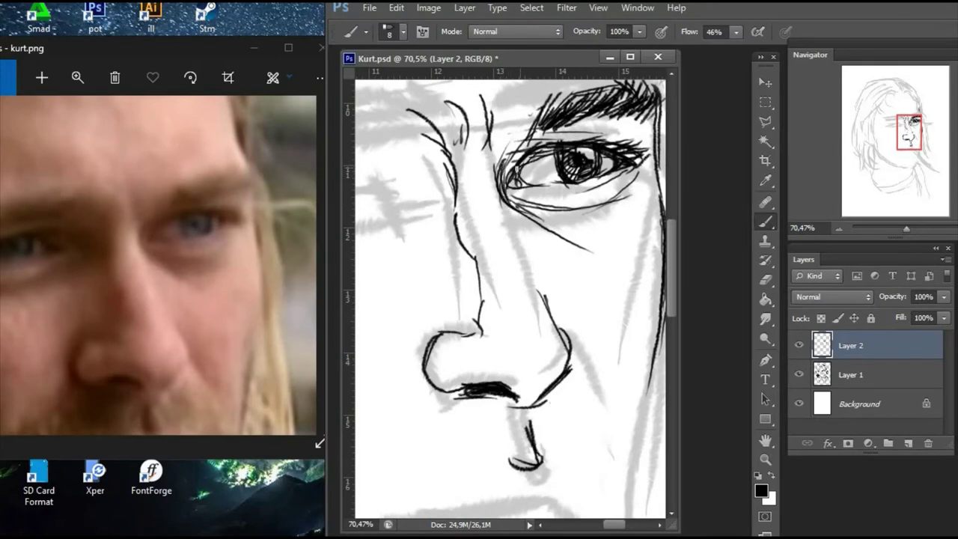
pyautogui.press('e')
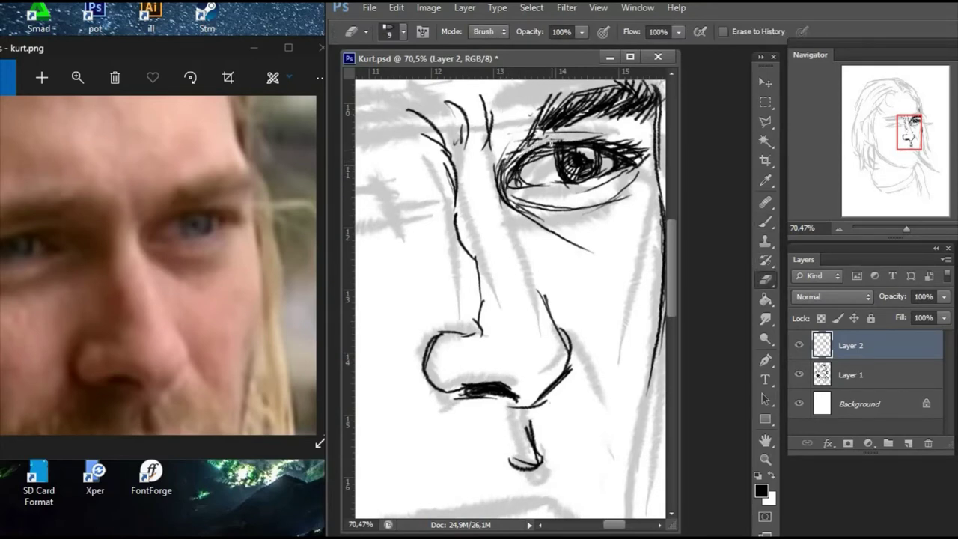
pyautogui.click(764, 222)
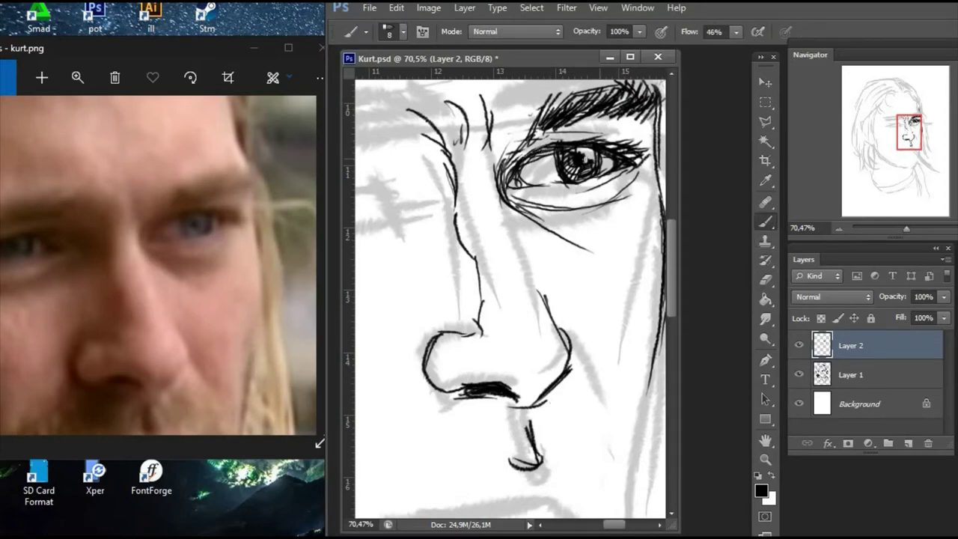
# - Hatch the tip of the nose and erase part of the mustache strokes
pyautogui.moveTo(906, 228); pyautogui.dragTo(904, 229)
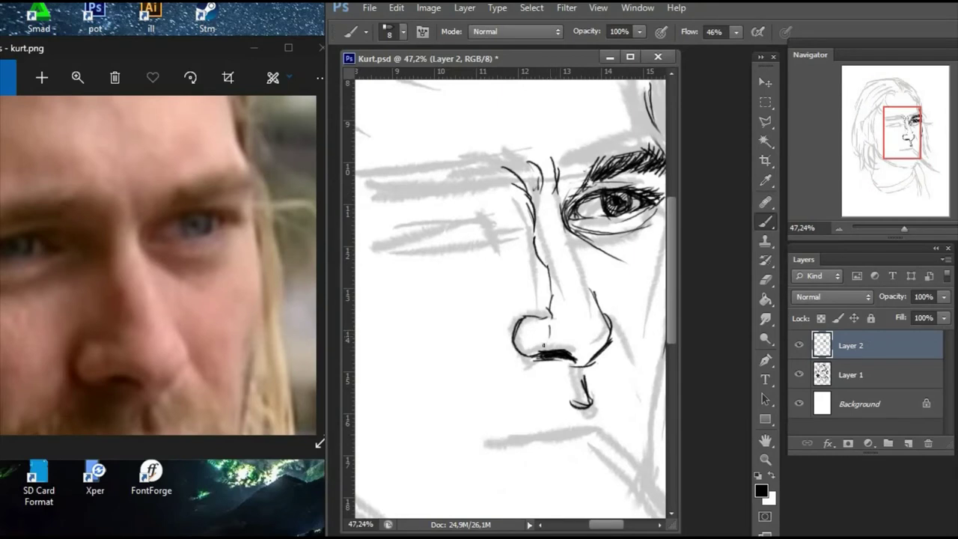
pyautogui.moveTo(536, 329); pyautogui.dragTo(539, 341)
pyautogui.moveTo(551, 329)
pyautogui.mouseDown()
pyautogui.moveTo(555, 340)
pyautogui.moveTo(607, 337)
pyautogui.mouseUp()
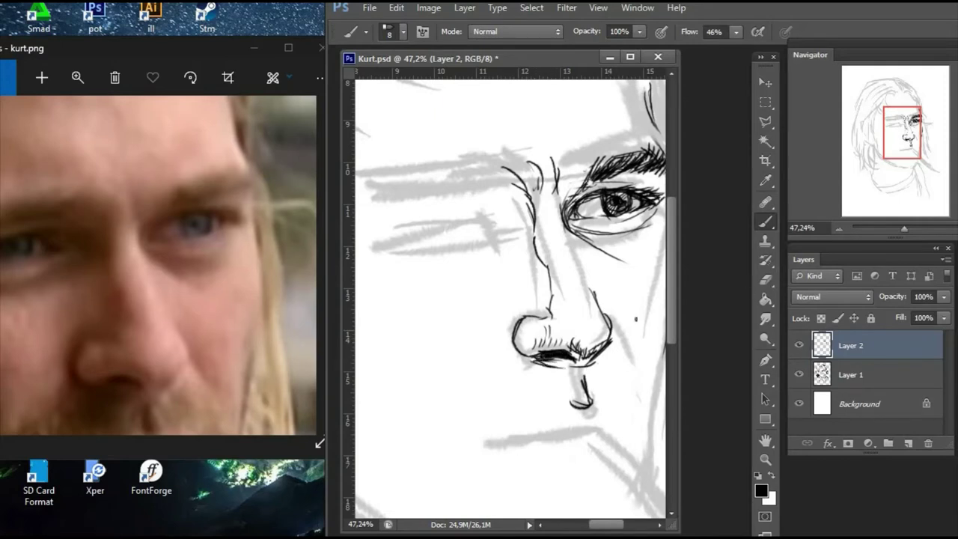
pyautogui.press('e')
pyautogui.moveTo(534, 355); pyautogui.dragTo(557, 361)
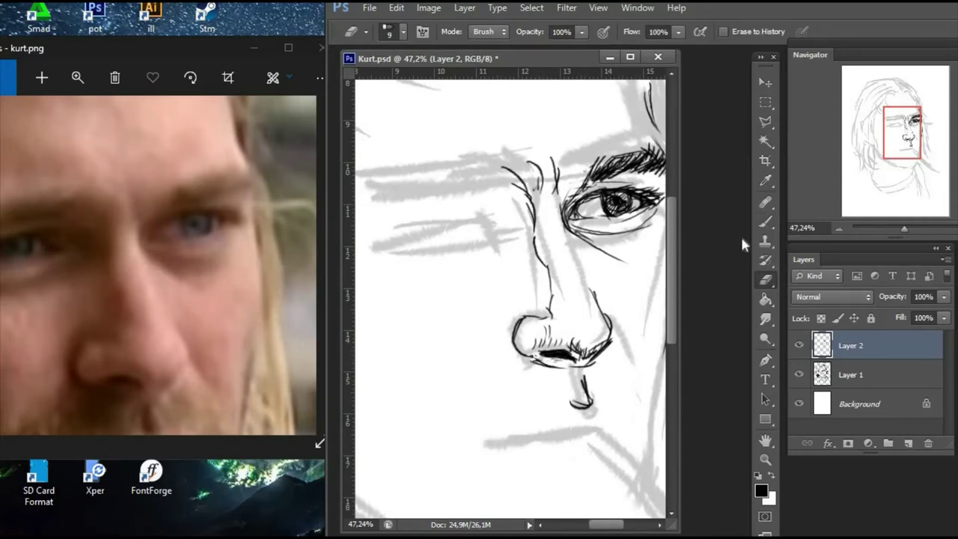
pyautogui.press('b')
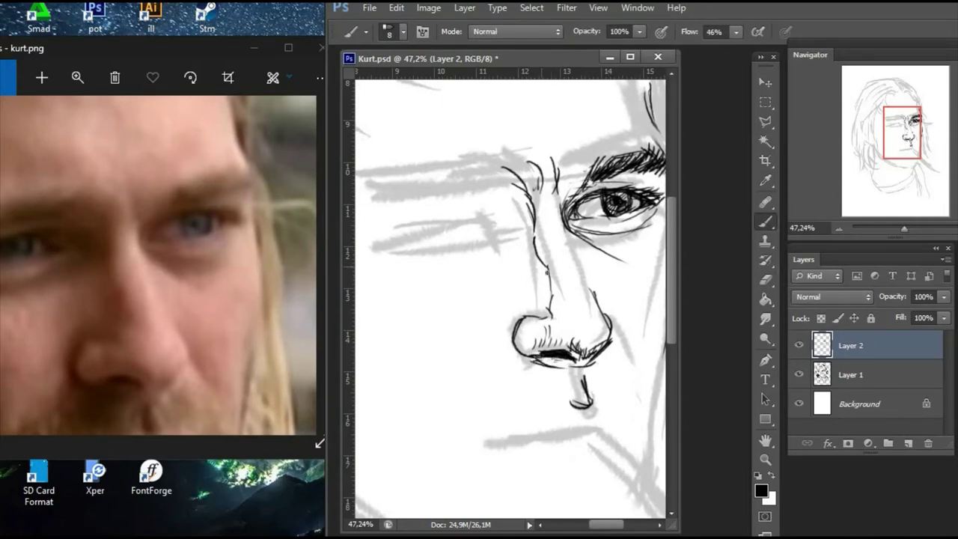
# - Add dense diagonal hatching along the nose bridge and beside the left eye corner
pyautogui.moveTo(546, 272)
pyautogui.mouseDown()
pyautogui.moveTo(537, 301)
pyautogui.moveTo(535, 262)
pyautogui.mouseUp()
pyautogui.moveTo(530, 191)
pyautogui.mouseDown()
pyautogui.moveTo(524, 234)
pyautogui.moveTo(530, 224)
pyautogui.moveTo(489, 242)
pyautogui.moveTo(494, 218)
pyautogui.mouseUp()
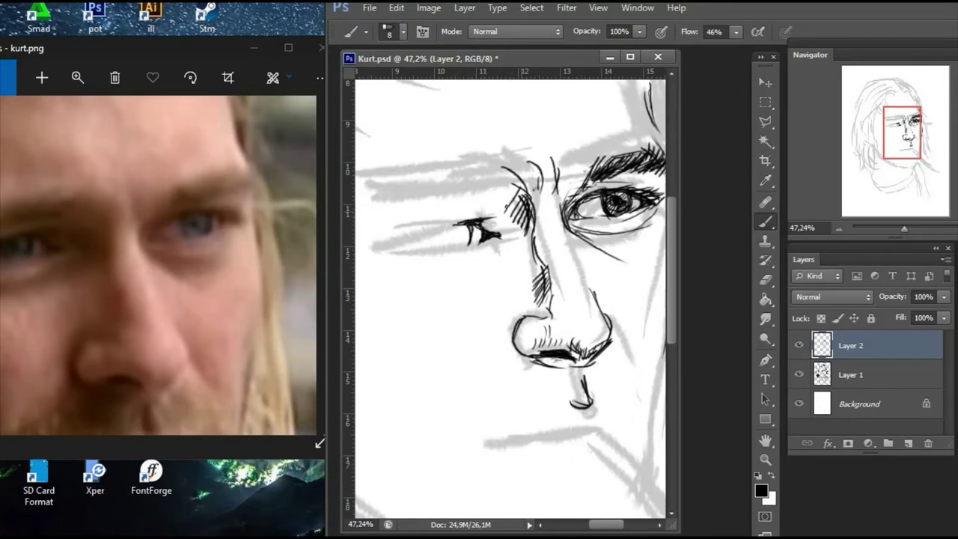
pyautogui.moveTo(494, 224); pyautogui.dragTo(512, 215)
pyautogui.moveTo(470, 218)
pyautogui.mouseDown()
pyautogui.moveTo(512, 190)
pyautogui.moveTo(512, 201)
pyautogui.mouseUp()
pyautogui.moveTo(501, 244)
pyautogui.mouseDown()
pyautogui.moveTo(521, 219)
pyautogui.moveTo(513, 233)
pyautogui.mouseUp()
pyautogui.moveTo(470, 265)
pyautogui.mouseDown()
pyautogui.moveTo(511, 244)
pyautogui.moveTo(567, 241)
pyautogui.mouseUp()
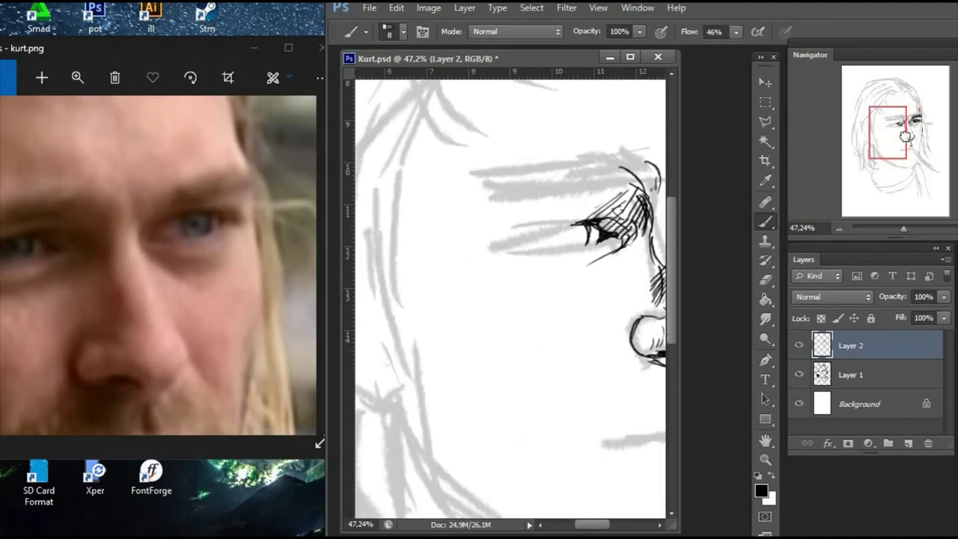
# - Pan the reference photo to the other eye and darken the left eye's upper eyelid and pupil
pyautogui.click(141, 256)
pyautogui.moveTo(141, 256); pyautogui.dragTo(229, 242)
pyautogui.click(434, 248)
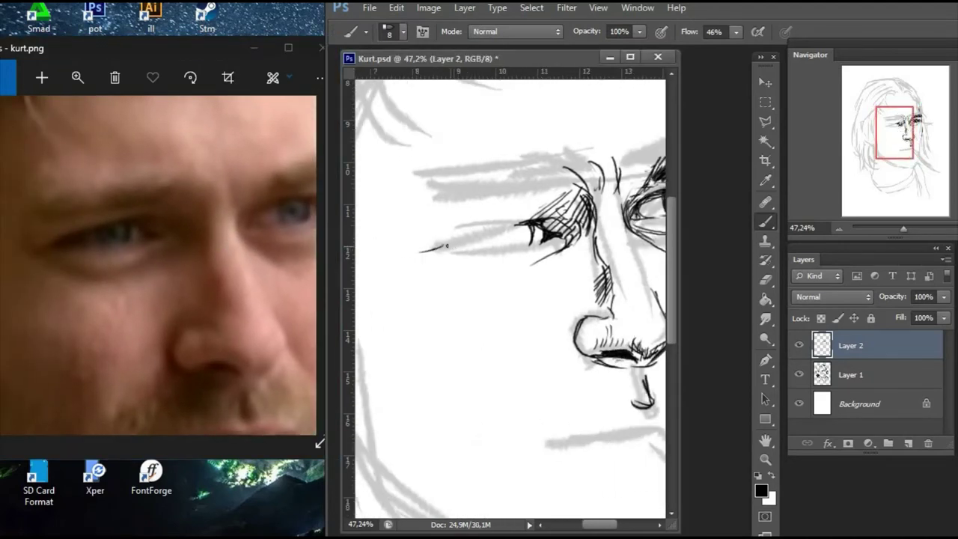
pyautogui.moveTo(447, 245)
pyautogui.mouseDown()
pyautogui.moveTo(533, 221)
pyautogui.moveTo(499, 245)
pyautogui.moveTo(528, 235)
pyautogui.mouseUp()
pyautogui.moveTo(465, 240)
pyautogui.mouseDown()
pyautogui.moveTo(491, 232)
pyautogui.moveTo(470, 234)
pyautogui.moveTo(540, 243)
pyautogui.mouseUp()
pyautogui.moveTo(466, 244)
pyautogui.mouseDown()
pyautogui.moveTo(506, 232)
pyautogui.moveTo(524, 242)
pyautogui.moveTo(511, 232)
pyautogui.mouseUp()
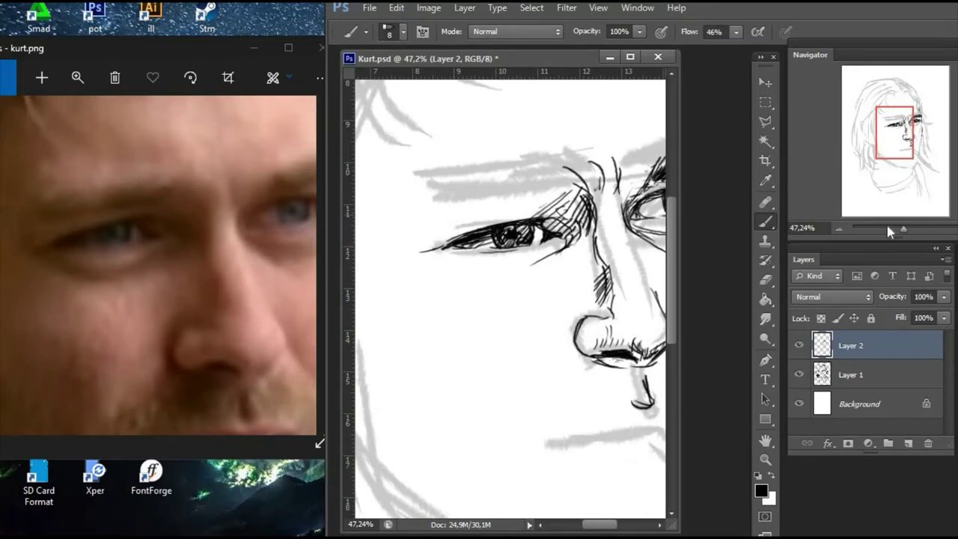
# - Draw the curved left eyebrow and hatch down to the eye corner and nose bridge
pyautogui.hotkey('ctrl', '0')
pyautogui.scroll(3, 538, 138)
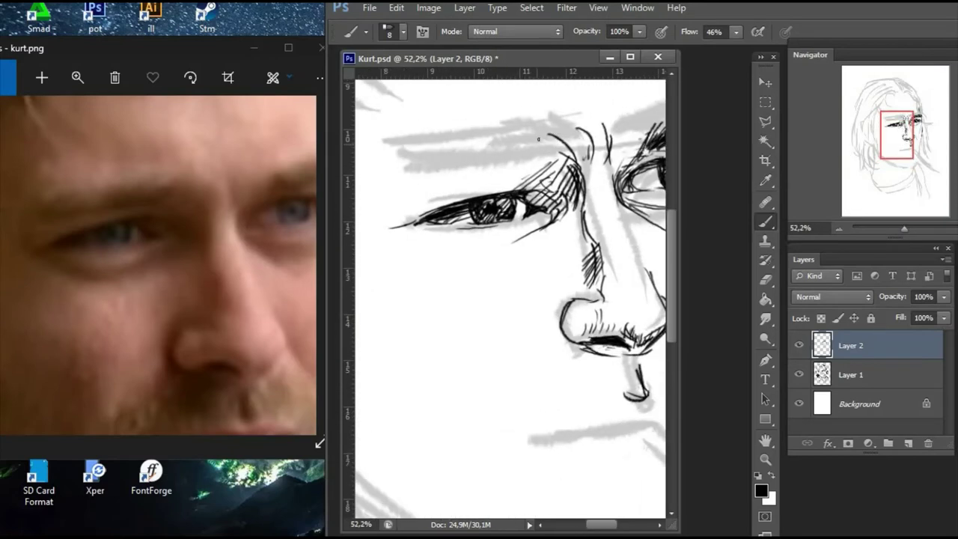
pyautogui.moveTo(515, 154); pyautogui.dragTo(540, 139)
pyautogui.moveTo(417, 169)
pyautogui.mouseDown()
pyautogui.moveTo(500, 159)
pyautogui.moveTo(530, 135)
pyautogui.mouseUp()
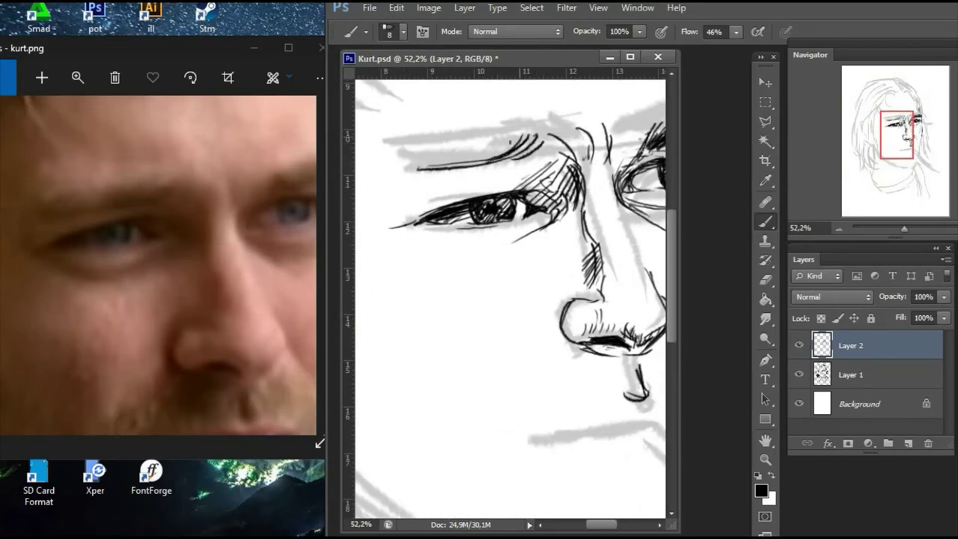
pyautogui.moveTo(470, 165)
pyautogui.mouseDown()
pyautogui.moveTo(521, 137)
pyautogui.moveTo(506, 139)
pyautogui.moveTo(561, 142)
pyautogui.mouseUp()
pyautogui.moveTo(528, 178); pyautogui.dragTo(566, 147)
pyautogui.moveTo(548, 211)
pyautogui.mouseDown()
pyautogui.moveTo(561, 186)
pyautogui.moveTo(588, 196)
pyautogui.mouseUp()
pyautogui.moveTo(562, 230); pyautogui.dragTo(581, 205)
pyautogui.moveTo(574, 247); pyautogui.dragTo(588, 209)
pyautogui.moveTo(555, 240); pyautogui.dragTo(575, 205)
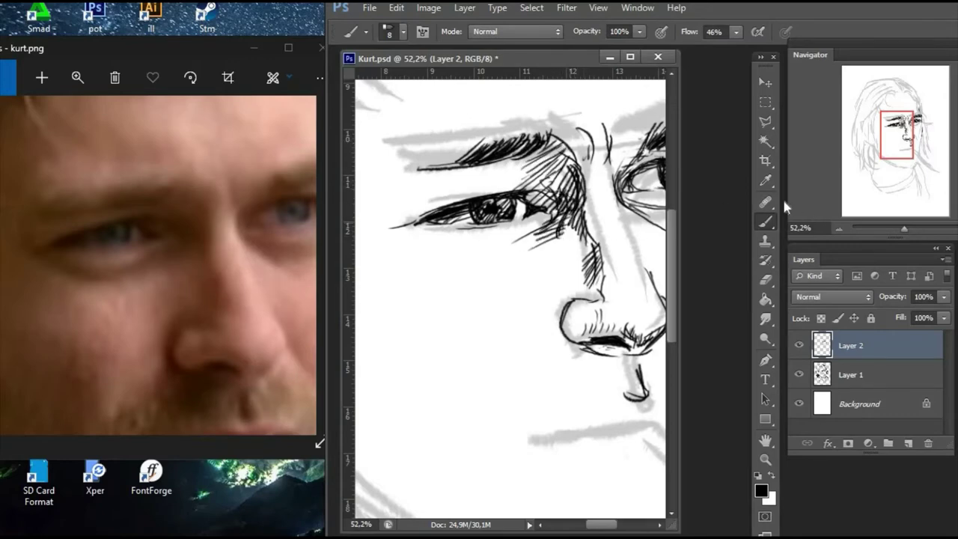
# - Redo the dense eyebrow hatching and extend it into the upper eyelid line
pyautogui.moveTo(904, 228); pyautogui.dragTo(905, 229)
pyautogui.click(882, 125)
pyautogui.moveTo(414, 194)
pyautogui.mouseDown()
pyautogui.moveTo(483, 181)
pyautogui.moveTo(475, 187)
pyautogui.mouseUp()
pyautogui.hotkey('ctrl', 'alt', 'z')
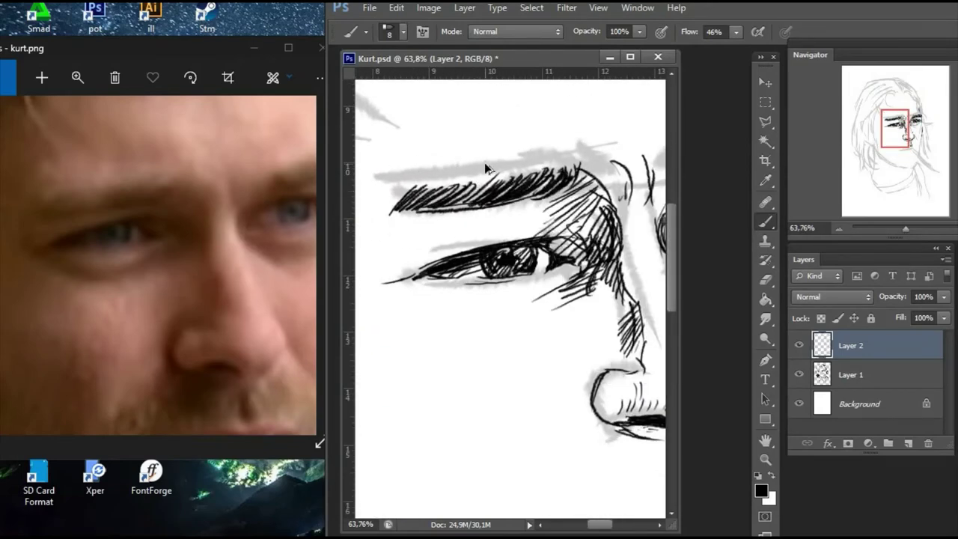
pyautogui.hotkey('ctrl', 'alt', 'z')
pyautogui.moveTo(419, 211); pyautogui.dragTo(479, 185)
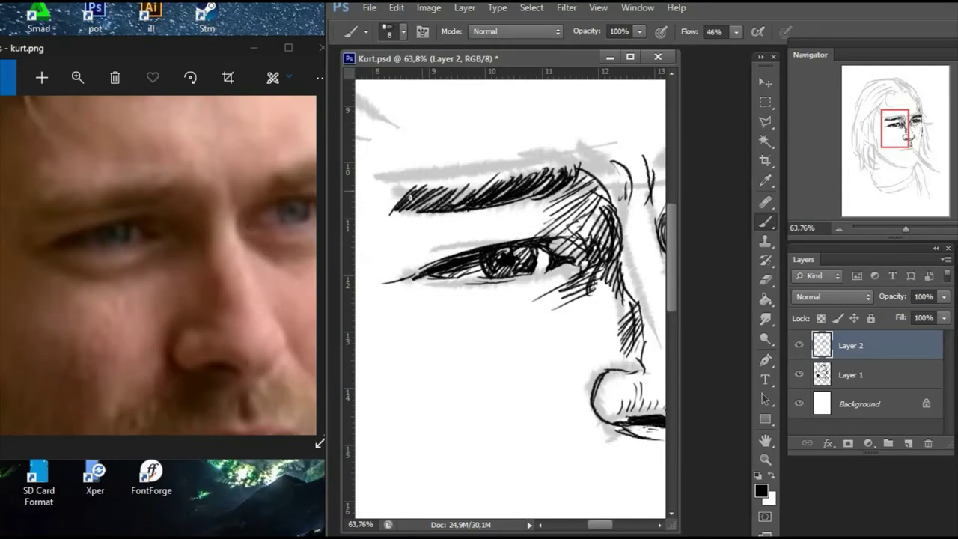
pyautogui.moveTo(383, 214)
pyautogui.mouseDown()
pyautogui.moveTo(418, 193)
pyautogui.moveTo(404, 265)
pyautogui.moveTo(458, 302)
pyautogui.moveTo(426, 289)
pyautogui.moveTo(550, 259)
pyautogui.moveTo(548, 268)
pyautogui.mouseUp()
# - Draw the lower eyelid line and several hatching lines beneath the left eye
pyautogui.moveTo(443, 305)
pyautogui.mouseDown()
pyautogui.moveTo(551, 298)
pyautogui.moveTo(432, 305)
pyautogui.moveTo(416, 285)
pyautogui.mouseUp()
pyautogui.moveTo(585, 276); pyautogui.dragTo(491, 320)
pyautogui.moveTo(558, 312); pyautogui.dragTo(485, 326)
pyautogui.moveTo(541, 333); pyautogui.dragTo(473, 346)
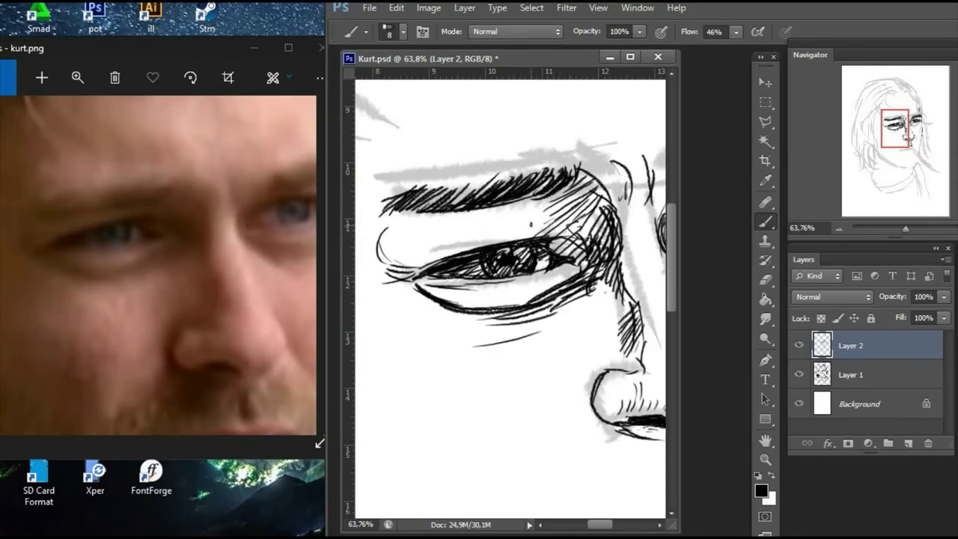
# - Select the left eyebrow with a Polygonal Lasso outline
pyautogui.press('l')
pyautogui.click(610, 181)
pyautogui.click(571, 137)
pyautogui.click(380, 177)
pyautogui.click(365, 219)
pyautogui.doubleClick(543, 226)
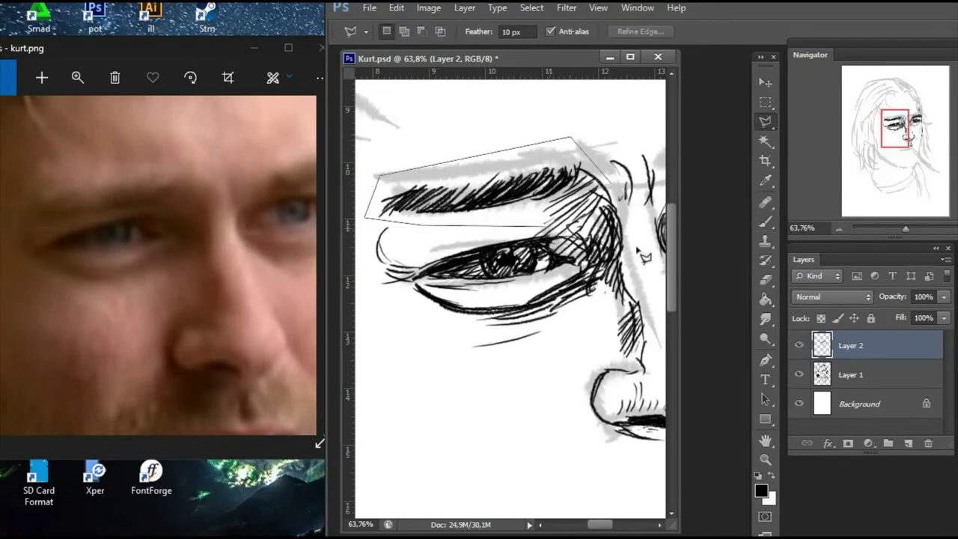
# - Warp the eyebrow lower and tighter over the eye, apply it, and deselect
pyautogui.click(396, 8)
pyautogui.click(642, 372)
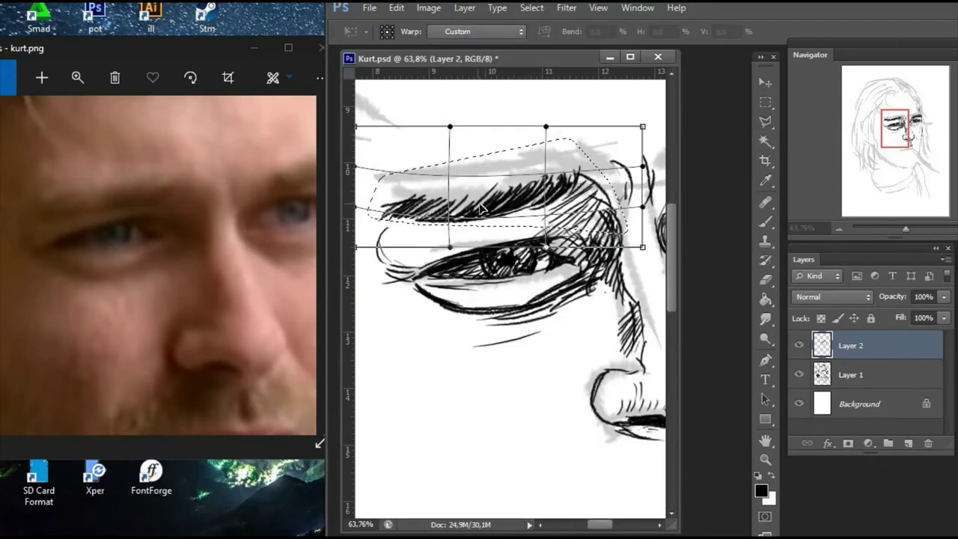
pyautogui.moveTo(481, 209); pyautogui.dragTo(488, 220)
pyautogui.moveTo(369, 224)
pyautogui.mouseDown()
pyautogui.moveTo(364, 257)
pyautogui.moveTo(547, 214)
pyautogui.mouseUp()
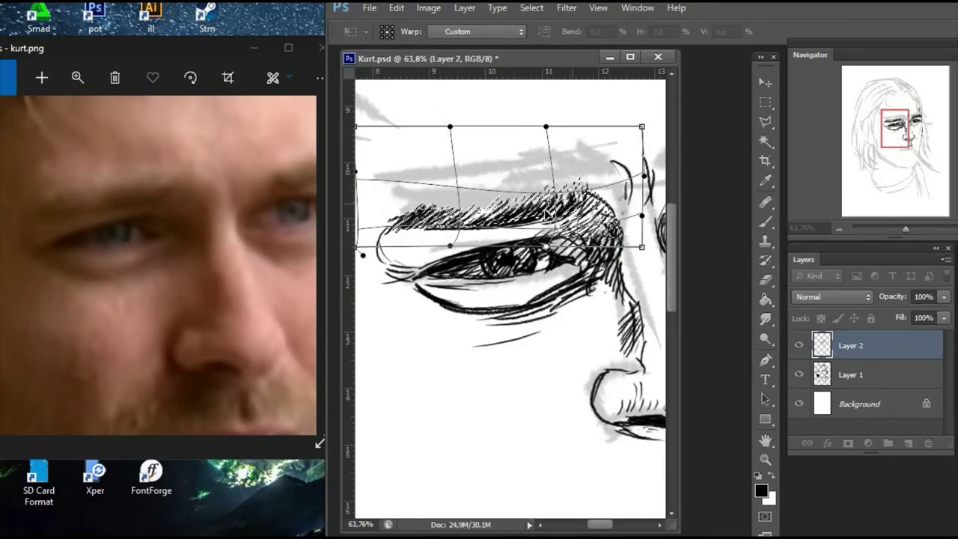
pyautogui.moveTo(356, 247)
pyautogui.mouseDown()
pyautogui.moveTo(365, 276)
pyautogui.moveTo(364, 222)
pyautogui.mouseUp()
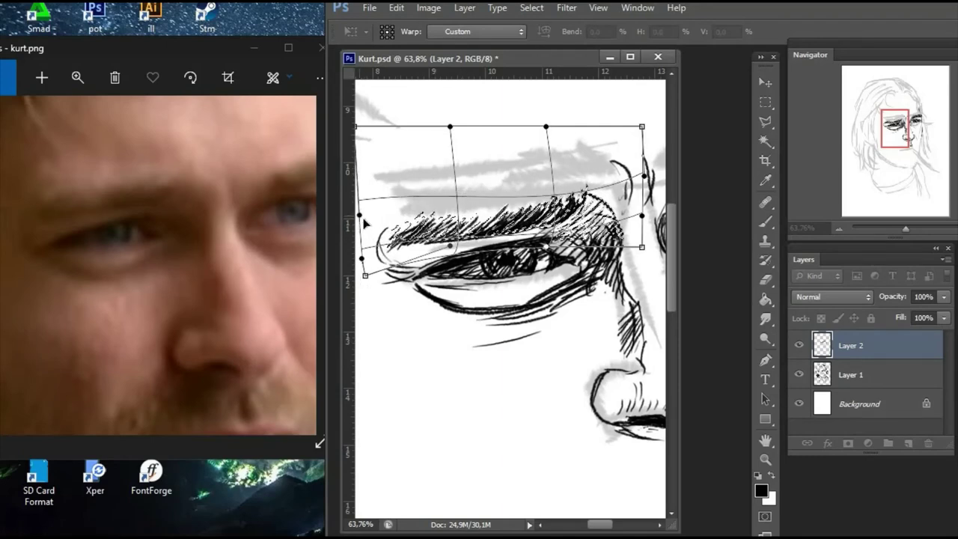
pyautogui.press('Return')
pyautogui.press('l')
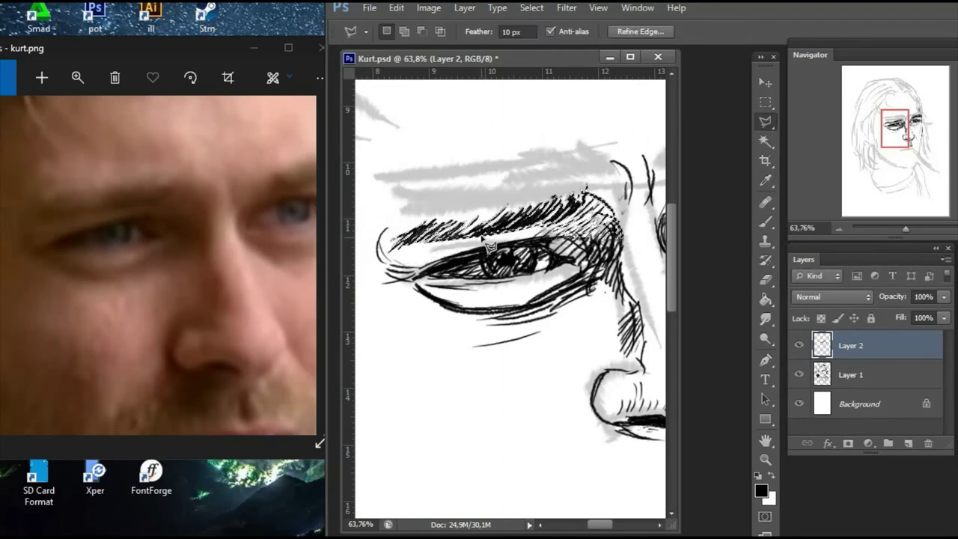
pyautogui.moveTo(905, 229); pyautogui.dragTo(899, 228)
# - Zoom the reference photo out to the whole face and hatch around the right eye
pyautogui.click(105, 48)
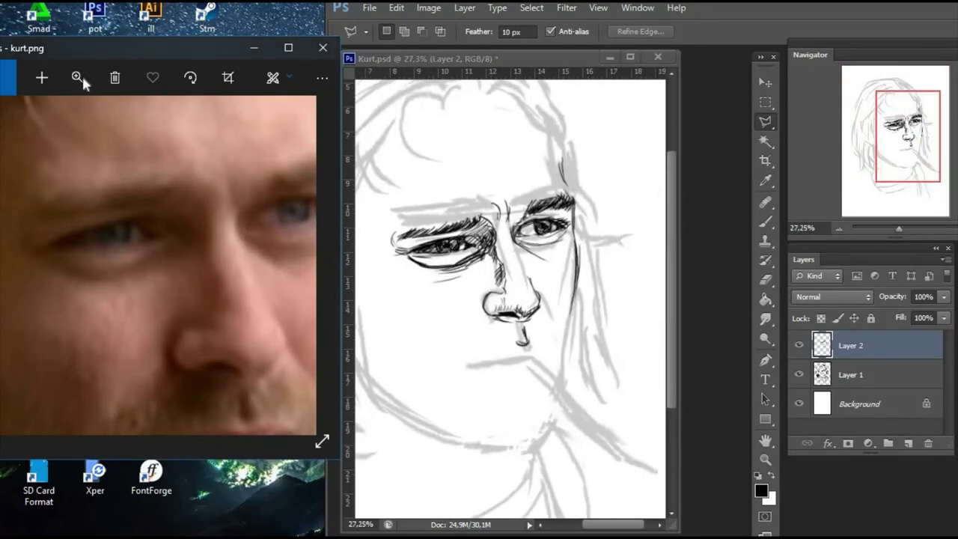
pyautogui.click(77, 78)
pyautogui.moveTo(45, 113); pyautogui.dragTo(33, 114)
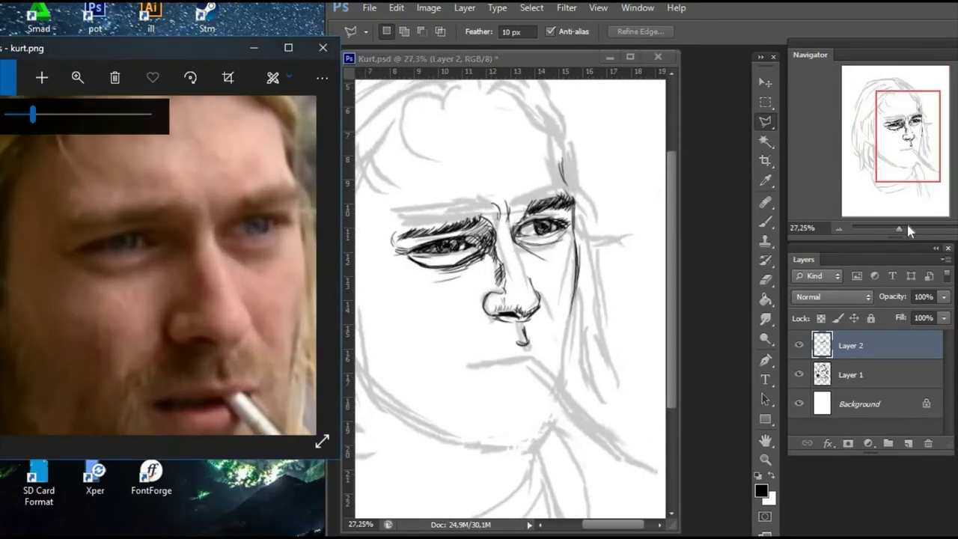
pyautogui.moveTo(909, 231)
pyautogui.mouseDown()
pyautogui.moveTo(928, 228)
pyautogui.moveTo(904, 229)
pyautogui.mouseUp()
pyautogui.press('b')
pyautogui.moveTo(524, 169); pyautogui.dragTo(568, 220)
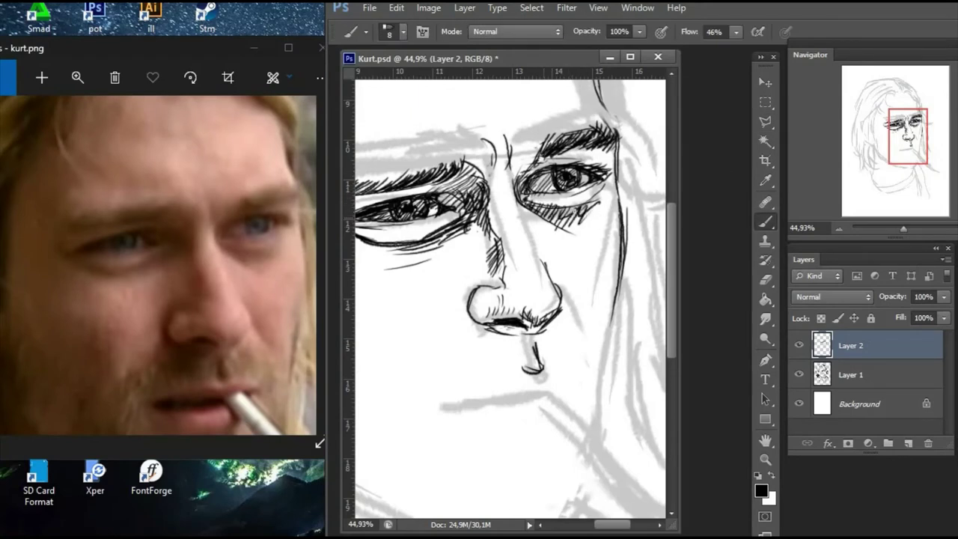
pyautogui.moveTo(604, 193); pyautogui.dragTo(577, 214)
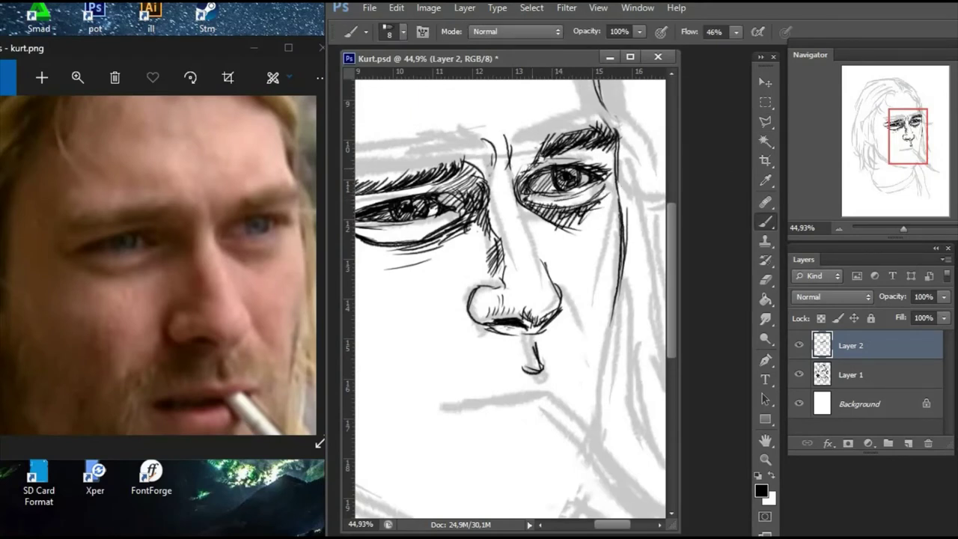
pyautogui.moveTo(530, 177); pyautogui.dragTo(563, 156)
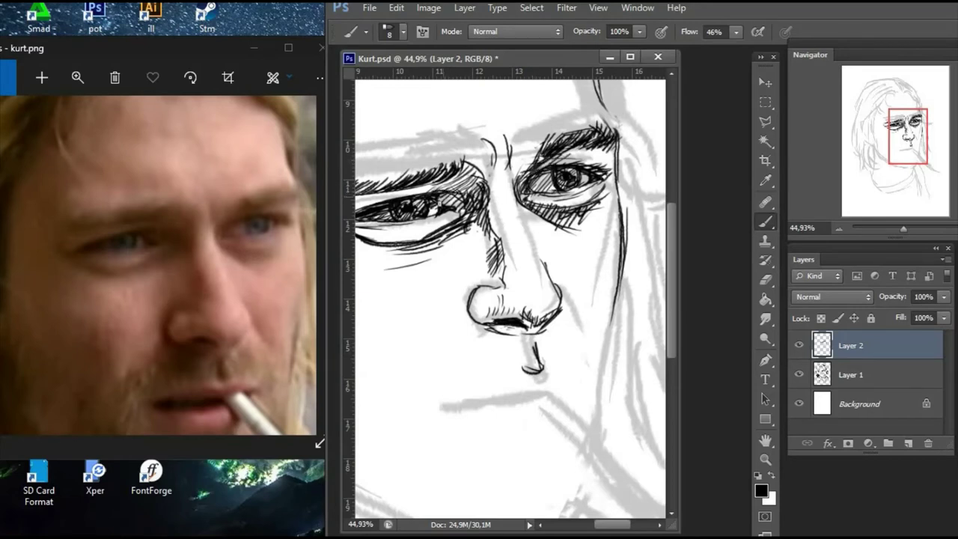
# - Hatch over the left eye, along the nose side, and around the nostrils
pyautogui.moveTo(458, 193)
pyautogui.mouseDown()
pyautogui.moveTo(435, 205)
pyautogui.moveTo(435, 194)
pyautogui.moveTo(394, 196)
pyautogui.mouseUp()
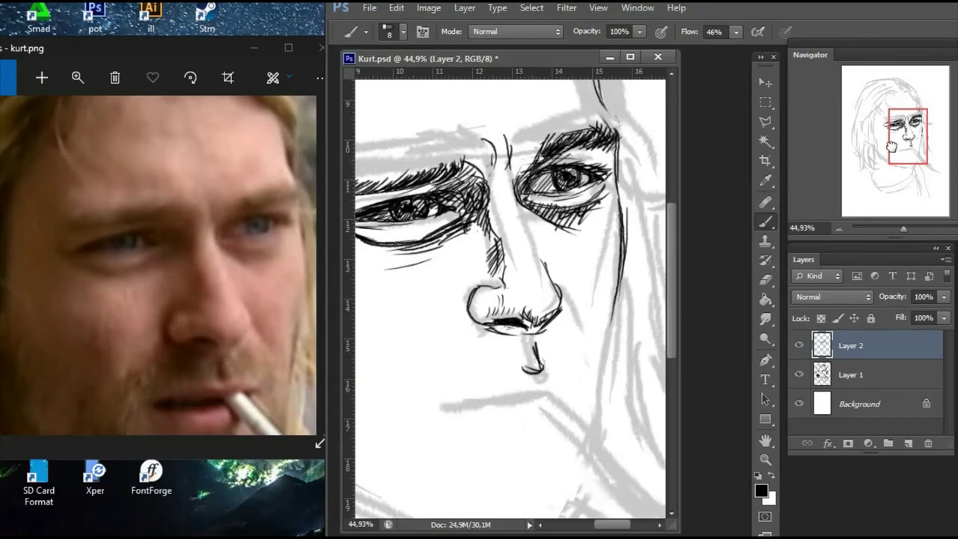
pyautogui.moveTo(509, 299); pyautogui.dragTo(527, 299)
pyautogui.moveTo(517, 233)
pyautogui.mouseDown()
pyautogui.moveTo(515, 282)
pyautogui.moveTo(479, 323)
pyautogui.moveTo(482, 337)
pyautogui.mouseUp()
pyautogui.moveTo(545, 341); pyautogui.dragTo(557, 369)
pyautogui.hotkey('ctrl', 'z')
pyautogui.moveTo(582, 293); pyautogui.dragTo(605, 333)
pyautogui.moveTo(491, 287)
pyautogui.mouseDown()
pyautogui.moveTo(479, 322)
pyautogui.moveTo(535, 341)
pyautogui.mouseUp()
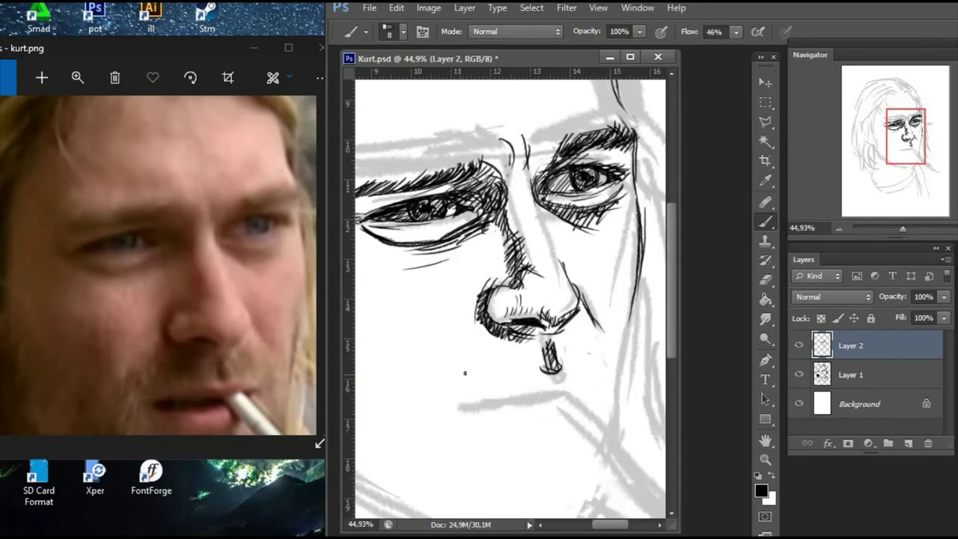
# - Hatch the moustache below the nose and darken the left side of the nose
pyautogui.moveTo(468, 352); pyautogui.dragTo(448, 386)
pyautogui.moveTo(495, 334)
pyautogui.mouseDown()
pyautogui.moveTo(479, 365)
pyautogui.moveTo(481, 329)
pyautogui.moveTo(496, 361)
pyautogui.moveTo(533, 360)
pyautogui.moveTo(503, 384)
pyautogui.moveTo(490, 377)
pyautogui.moveTo(531, 389)
pyautogui.mouseUp()
pyautogui.moveTo(521, 380)
pyautogui.mouseDown()
pyautogui.moveTo(516, 389)
pyautogui.moveTo(566, 381)
pyautogui.mouseUp()
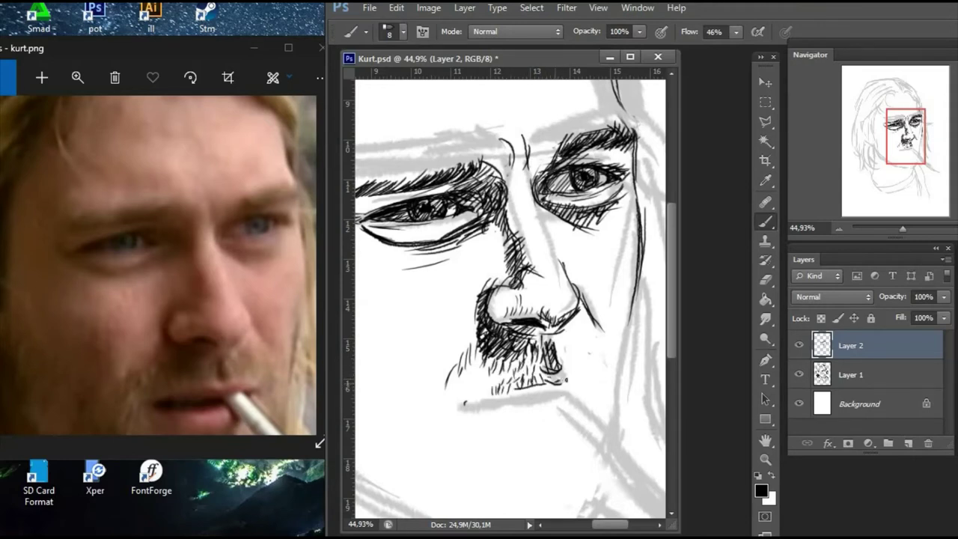
pyautogui.moveTo(898, 233); pyautogui.dragTo(905, 229)
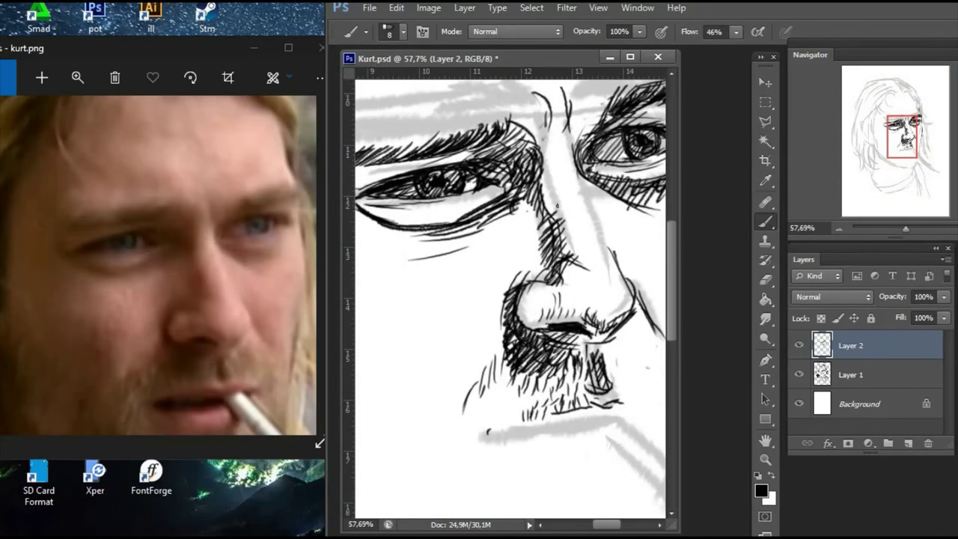
pyautogui.moveTo(540, 223)
pyautogui.mouseDown()
pyautogui.moveTo(516, 283)
pyautogui.moveTo(542, 307)
pyautogui.moveTo(597, 314)
pyautogui.mouseUp()
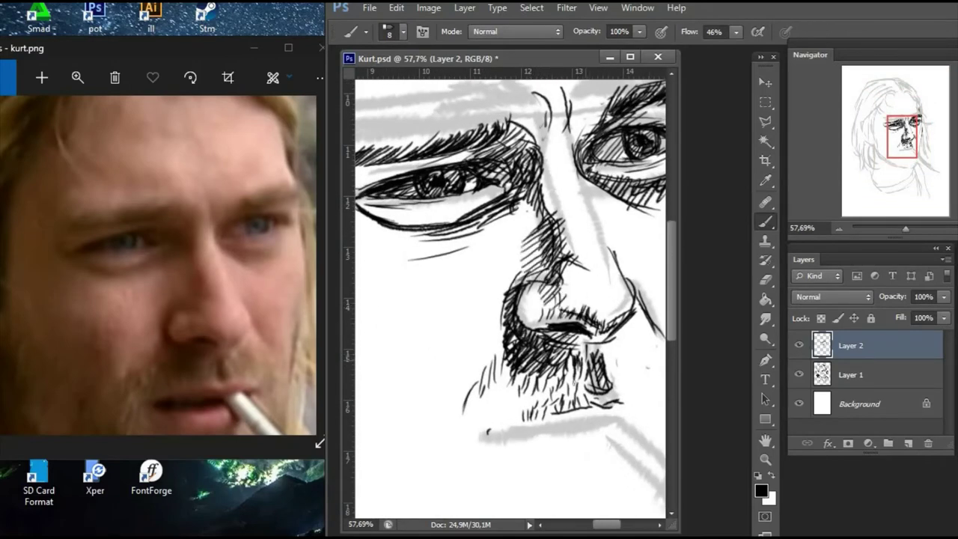
# - Draw the lower lip line and hatch the goatee beneath it
pyautogui.moveTo(487, 434); pyautogui.dragTo(623, 416)
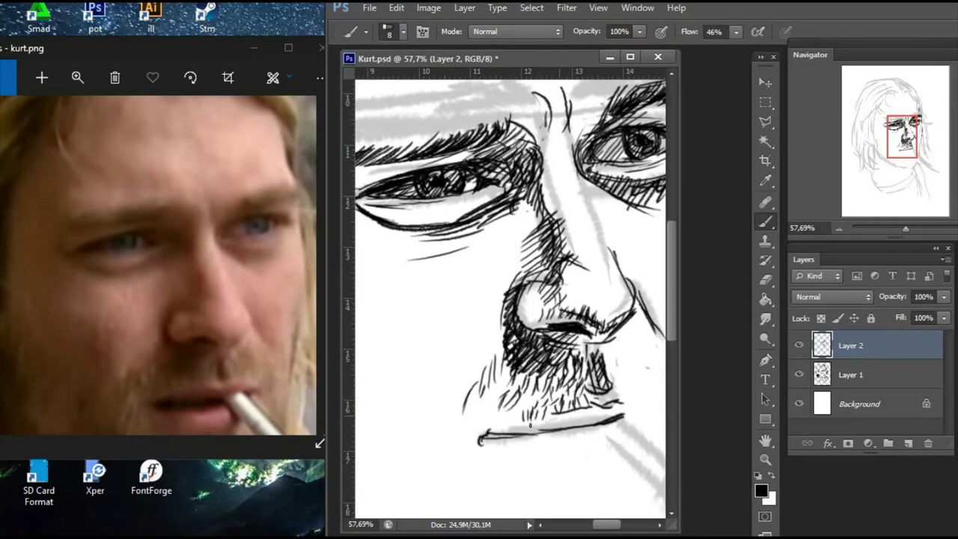
pyautogui.moveTo(529, 425); pyautogui.dragTo(560, 413)
pyautogui.moveTo(494, 434); pyautogui.dragTo(632, 404)
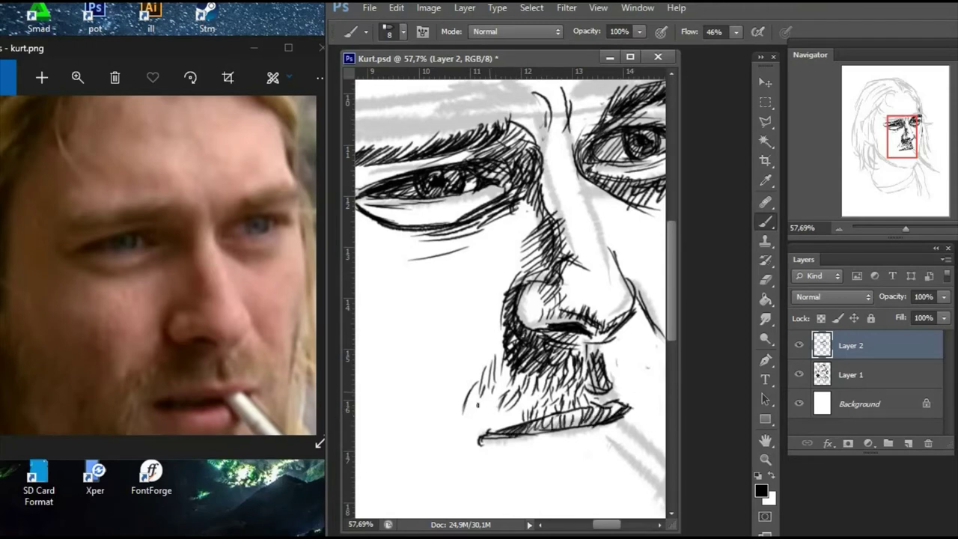
pyautogui.moveTo(473, 410)
pyautogui.mouseDown()
pyautogui.moveTo(483, 390)
pyautogui.moveTo(469, 387)
pyautogui.moveTo(476, 394)
pyautogui.moveTo(502, 378)
pyautogui.moveTo(501, 357)
pyautogui.mouseUp()
pyautogui.moveTo(514, 416)
pyautogui.mouseDown()
pyautogui.moveTo(505, 398)
pyautogui.moveTo(524, 402)
pyautogui.mouseUp()
pyautogui.moveTo(530, 409); pyautogui.dragTo(544, 383)
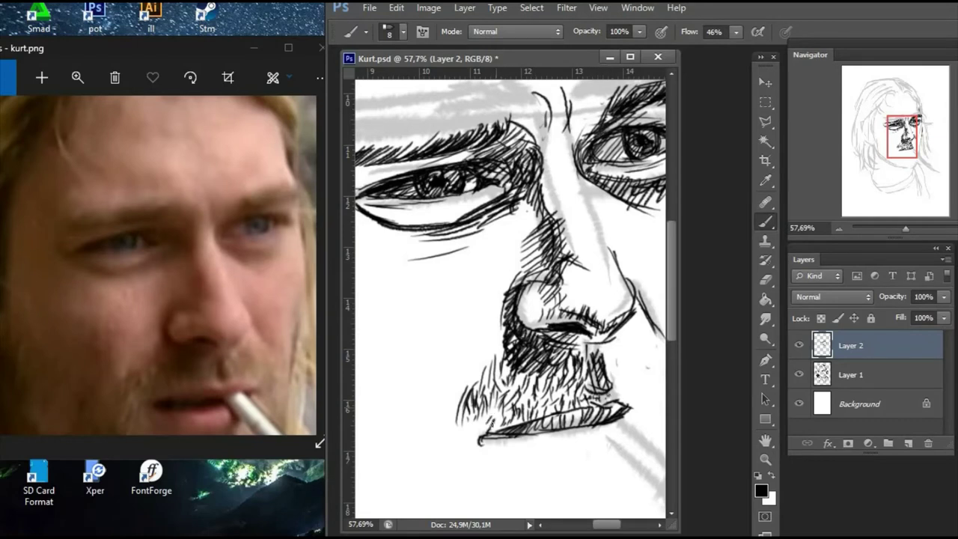
pyautogui.moveTo(479, 430); pyautogui.dragTo(495, 407)
pyautogui.moveTo(477, 431)
pyautogui.mouseDown()
pyautogui.moveTo(485, 410)
pyautogui.moveTo(482, 442)
pyautogui.moveTo(603, 435)
pyautogui.mouseUp()
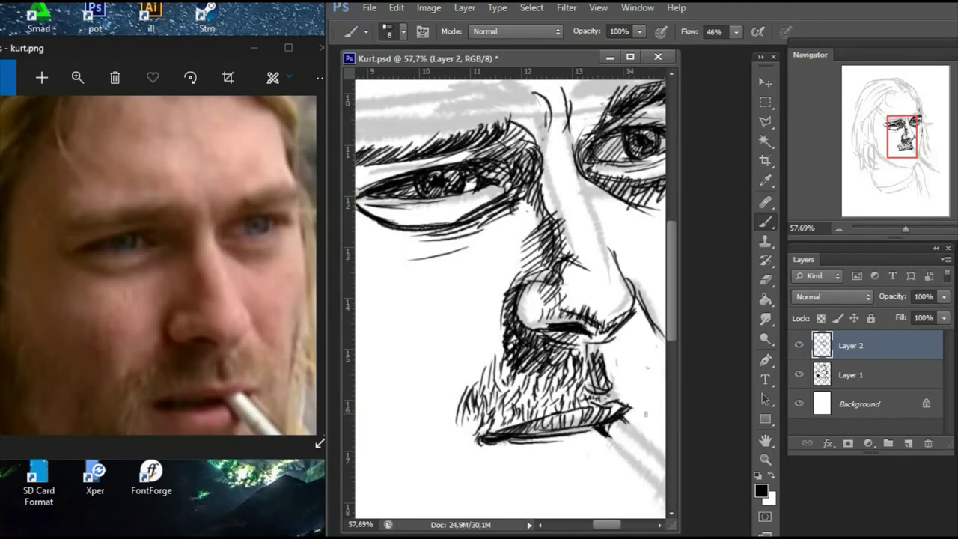
# - Extend the mouth line and hatch the beard on both sides of the mouth
pyautogui.moveTo(645, 414)
pyautogui.mouseDown()
pyautogui.moveTo(626, 412)
pyautogui.moveTo(651, 416)
pyautogui.mouseUp()
pyautogui.moveTo(608, 359)
pyautogui.mouseDown()
pyautogui.moveTo(618, 391)
pyautogui.moveTo(632, 397)
pyautogui.mouseUp()
pyautogui.moveTo(623, 342)
pyautogui.mouseDown()
pyautogui.moveTo(657, 379)
pyautogui.moveTo(651, 408)
pyautogui.mouseUp()
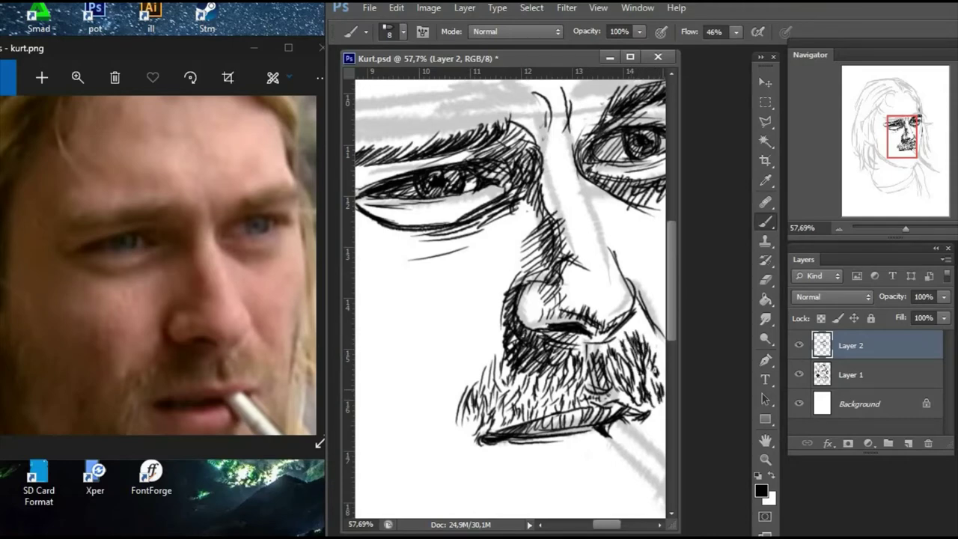
pyautogui.moveTo(661, 357); pyautogui.dragTo(648, 388)
pyautogui.moveTo(906, 229); pyautogui.dragTo(902, 229)
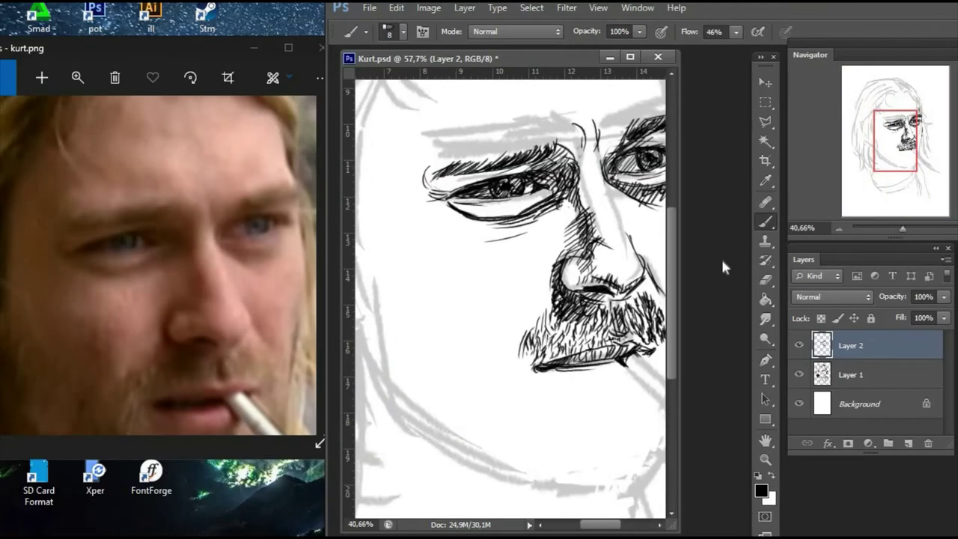
pyautogui.moveTo(525, 344); pyautogui.dragTo(511, 361)
pyautogui.moveTo(513, 346)
pyautogui.mouseDown()
pyautogui.moveTo(502, 362)
pyautogui.moveTo(507, 353)
pyautogui.mouseUp()
pyautogui.moveTo(523, 333); pyautogui.dragTo(518, 381)
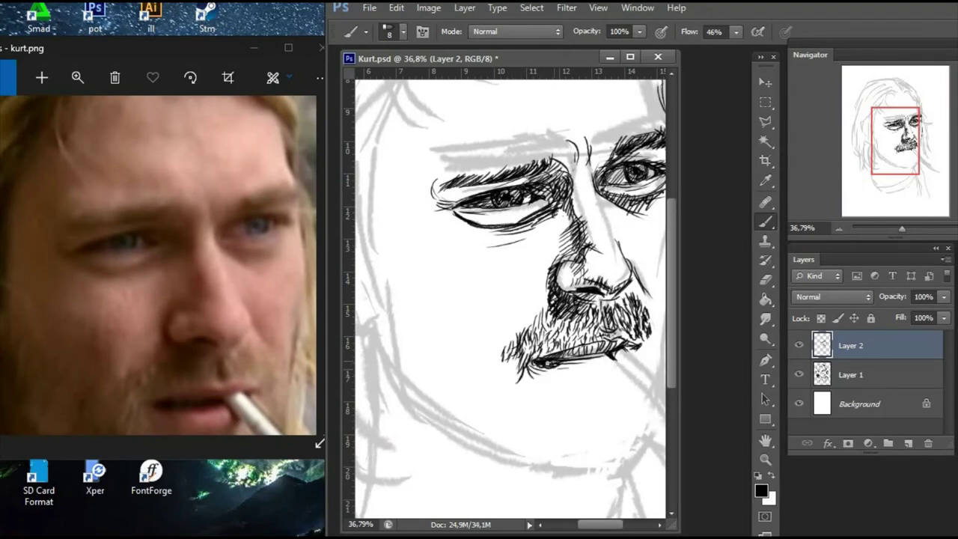
# - Darken the lower lip and draw a cigarette from the mouth corner
pyautogui.moveTo(575, 360)
pyautogui.mouseDown()
pyautogui.moveTo(566, 362)
pyautogui.moveTo(575, 366)
pyautogui.mouseUp()
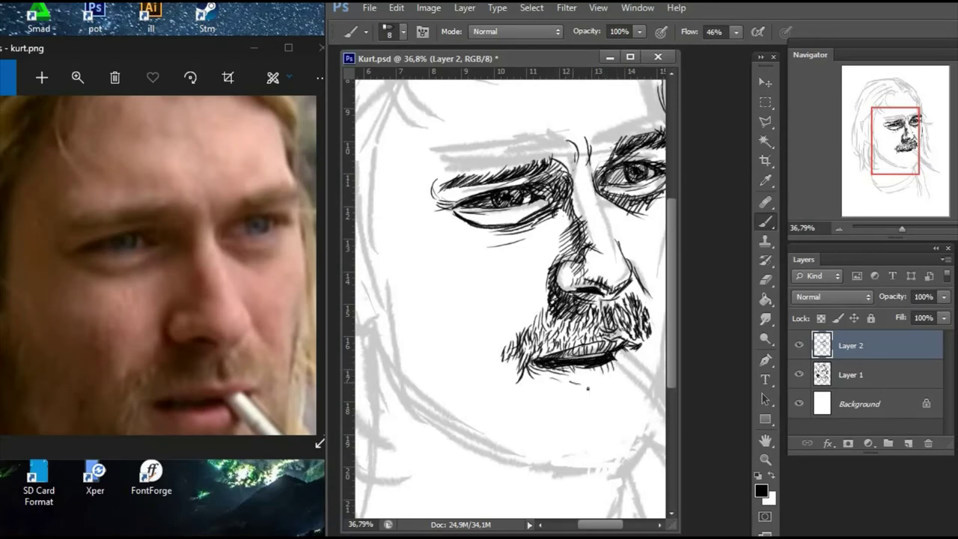
pyautogui.moveTo(570, 382)
pyautogui.mouseDown()
pyautogui.moveTo(625, 381)
pyautogui.moveTo(615, 358)
pyautogui.mouseUp()
pyautogui.moveTo(624, 349)
pyautogui.mouseDown()
pyautogui.moveTo(652, 376)
pyautogui.moveTo(597, 223)
pyautogui.mouseUp()
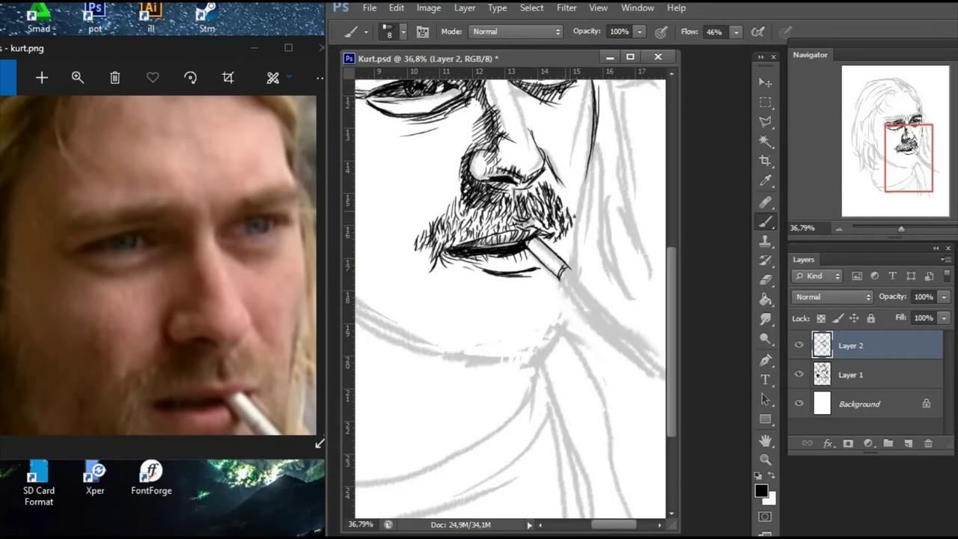
# - Ink the cigarette's outline strokes, undoing the overshooting one and redrawing its upper edge
pyautogui.moveTo(589, 178); pyautogui.dragTo(577, 256)
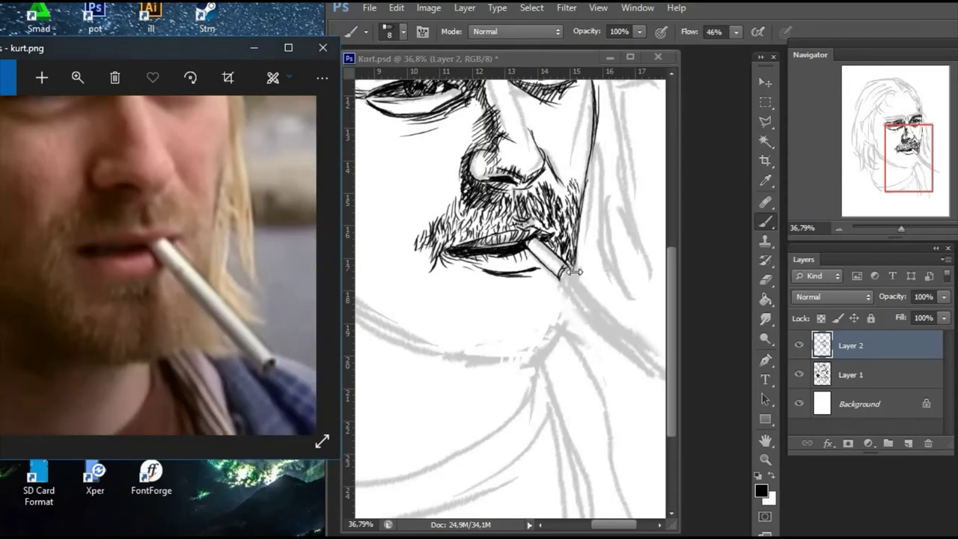
pyautogui.moveTo(570, 273); pyautogui.dragTo(584, 279)
pyautogui.hotkey('ctrl', 'z')
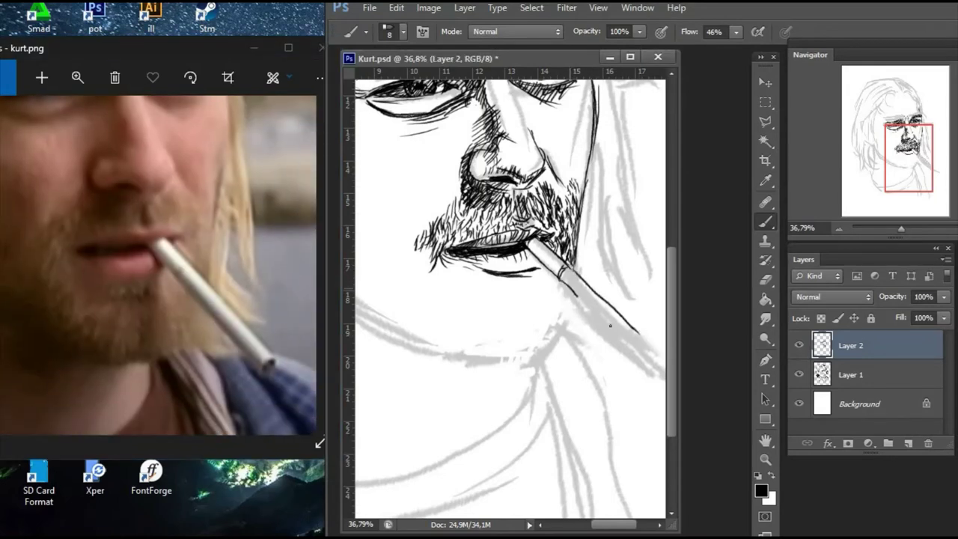
pyautogui.hotkey('ctrl', 'z')
pyautogui.hotkey('ctrl', 'z')
pyautogui.hotkey('ctrl', 'z')
pyautogui.hotkey('ctrl', 'z')
pyautogui.hotkey('ctrl', 'z')
pyautogui.hotkey('ctrl', 'z')
pyautogui.hotkey('ctrl', 'z')
pyautogui.hotkey('ctrl', 'z')
pyautogui.hotkey('ctrl', 'z')
pyautogui.hotkey('ctrl', 'z')
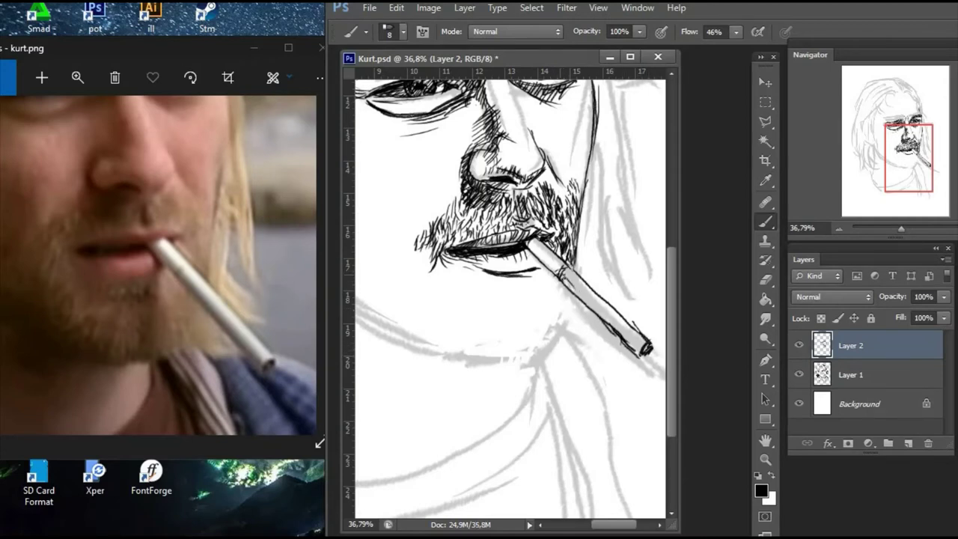
pyautogui.moveTo(561, 274); pyautogui.dragTo(624, 339)
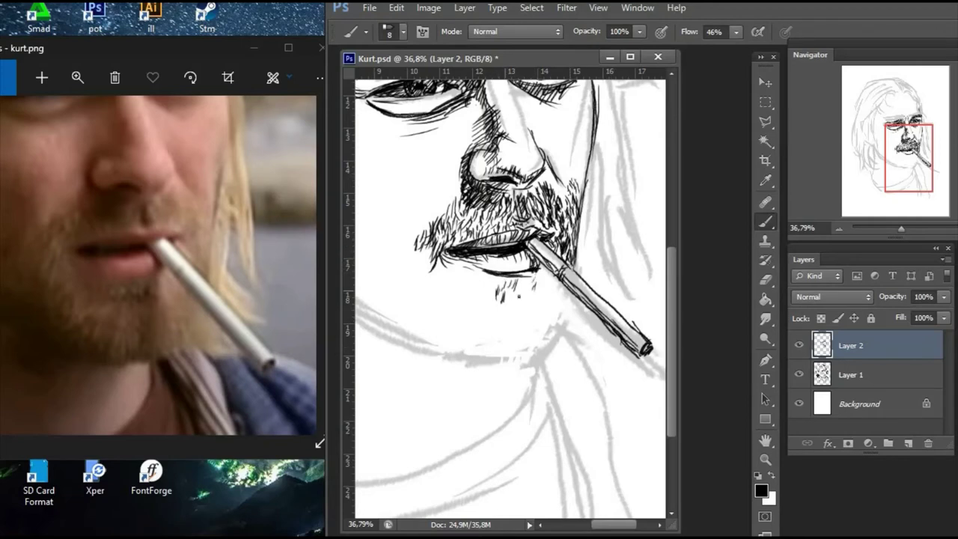
# - Hatch the chin beard below the lower lip, extending the strokes downward
pyautogui.moveTo(506, 292); pyautogui.dragTo(501, 304)
pyautogui.moveTo(514, 289); pyautogui.dragTo(511, 303)
pyautogui.moveTo(525, 286)
pyautogui.mouseDown()
pyautogui.moveTo(522, 299)
pyautogui.moveTo(517, 280)
pyautogui.mouseUp()
pyautogui.moveTo(515, 274); pyautogui.dragTo(480, 277)
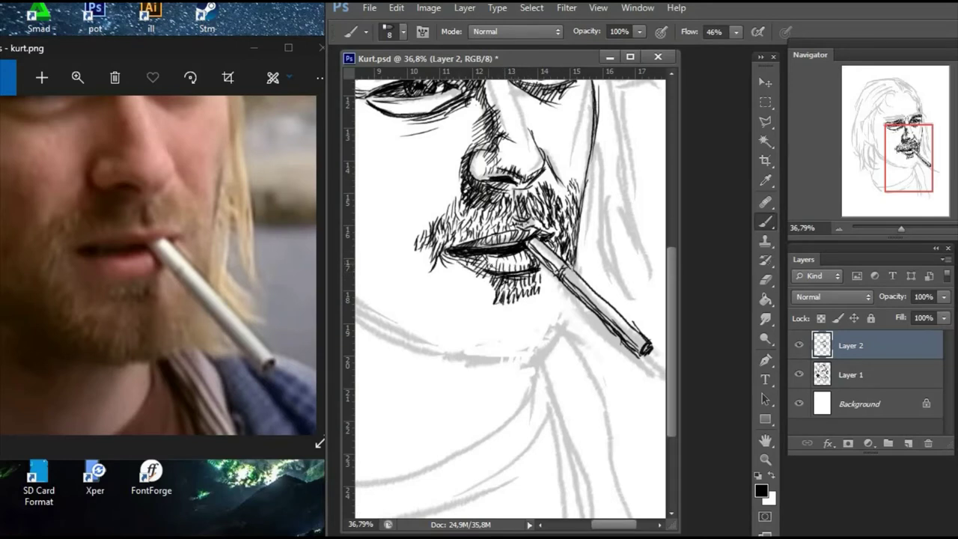
pyautogui.moveTo(541, 282); pyautogui.dragTo(521, 355)
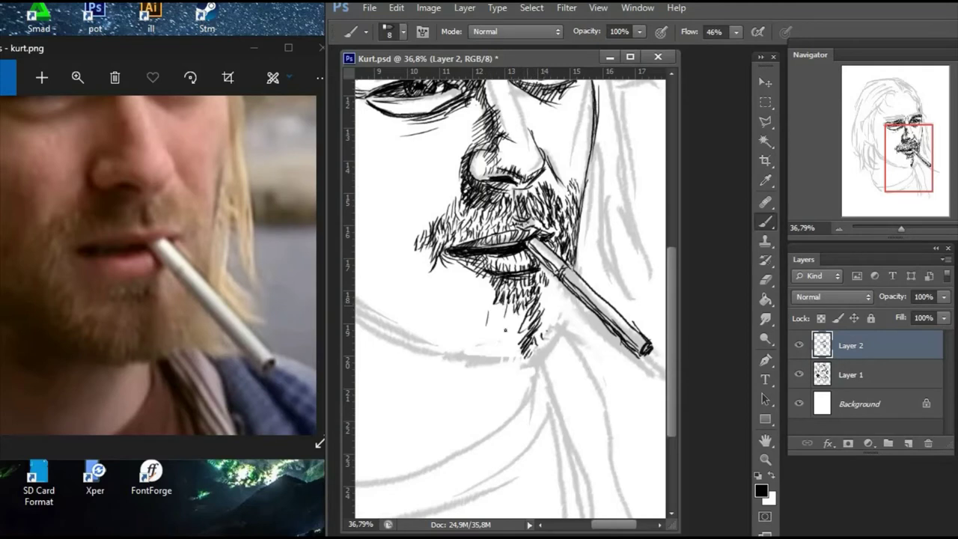
pyautogui.moveTo(513, 312); pyautogui.dragTo(504, 331)
pyautogui.moveTo(527, 309); pyautogui.dragTo(521, 320)
pyautogui.moveTo(522, 311); pyautogui.dragTo(514, 327)
pyautogui.moveTo(539, 310); pyautogui.dragTo(534, 323)
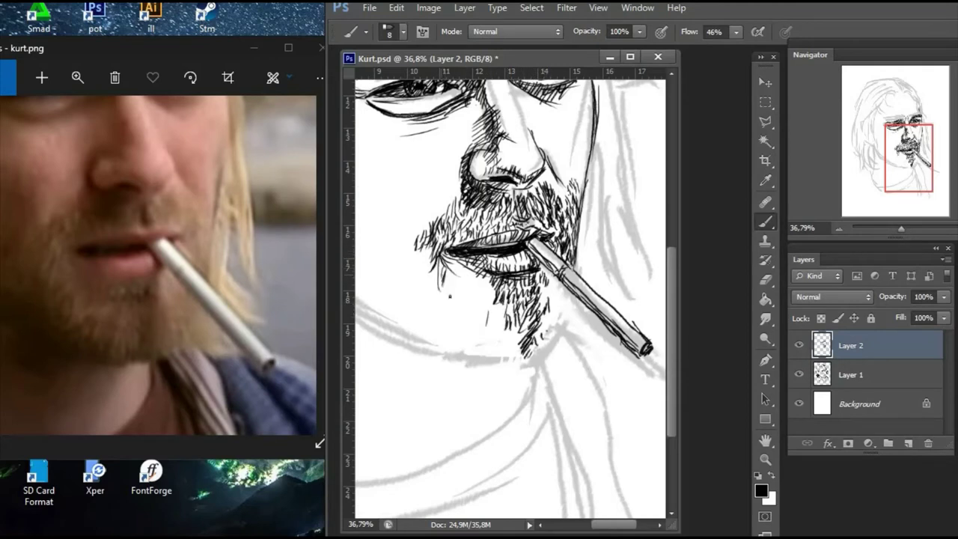
# - Add dense strokes to the lower-left part of the chin beard
pyautogui.moveTo(442, 271)
pyautogui.mouseDown()
pyautogui.moveTo(452, 298)
pyautogui.moveTo(487, 312)
pyautogui.moveTo(446, 322)
pyautogui.mouseUp()
pyautogui.moveTo(494, 306)
pyautogui.mouseDown()
pyautogui.moveTo(487, 320)
pyautogui.moveTo(442, 333)
pyautogui.moveTo(475, 349)
pyautogui.moveTo(479, 340)
pyautogui.mouseUp()
pyautogui.moveTo(498, 323); pyautogui.dragTo(486, 351)
pyautogui.moveTo(502, 305); pyautogui.dragTo(492, 347)
pyautogui.moveTo(512, 333); pyautogui.dragTo(504, 353)
pyautogui.moveTo(504, 307); pyautogui.dragTo(495, 322)
pyautogui.moveTo(515, 310); pyautogui.dragTo(511, 333)
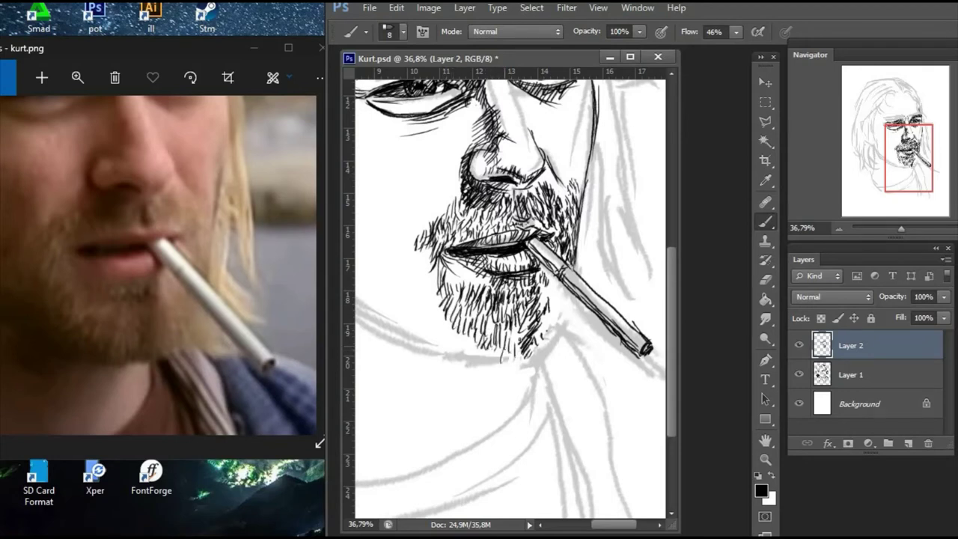
# - Draw the chin contour and hatch along the bottom of the beard
pyautogui.moveTo(425, 352)
pyautogui.mouseDown()
pyautogui.moveTo(489, 356)
pyautogui.moveTo(521, 346)
pyautogui.moveTo(491, 365)
pyautogui.mouseUp()
pyautogui.moveTo(479, 343)
pyautogui.mouseDown()
pyautogui.moveTo(467, 363)
pyautogui.moveTo(448, 355)
pyautogui.mouseUp()
pyautogui.moveTo(472, 327); pyautogui.dragTo(445, 360)
pyautogui.moveTo(489, 341); pyautogui.dragTo(470, 361)
pyautogui.moveTo(483, 341); pyautogui.dragTo(449, 362)
pyautogui.moveTo(510, 347); pyautogui.dragTo(486, 361)
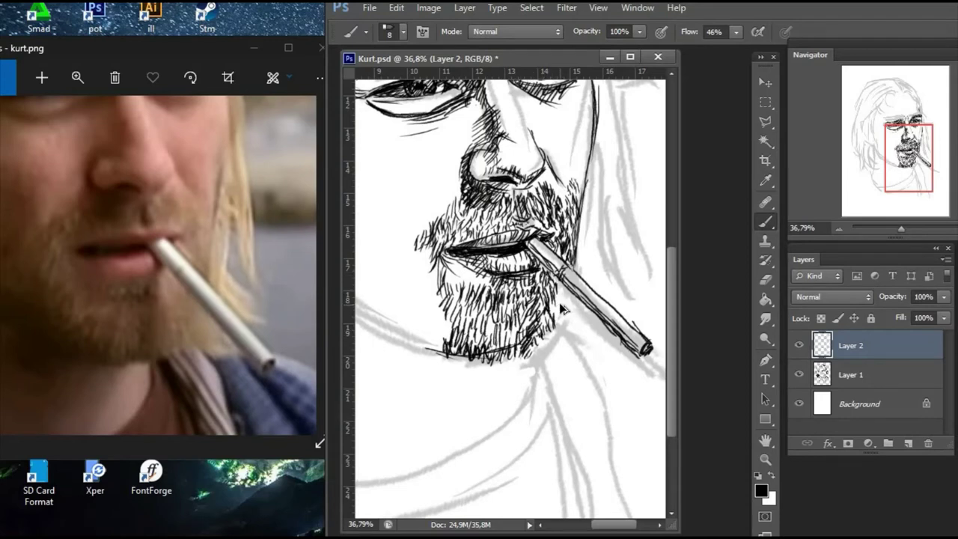
# - Hatch the beard on the right side of the chin
pyautogui.click(765, 280)
pyautogui.press('b')
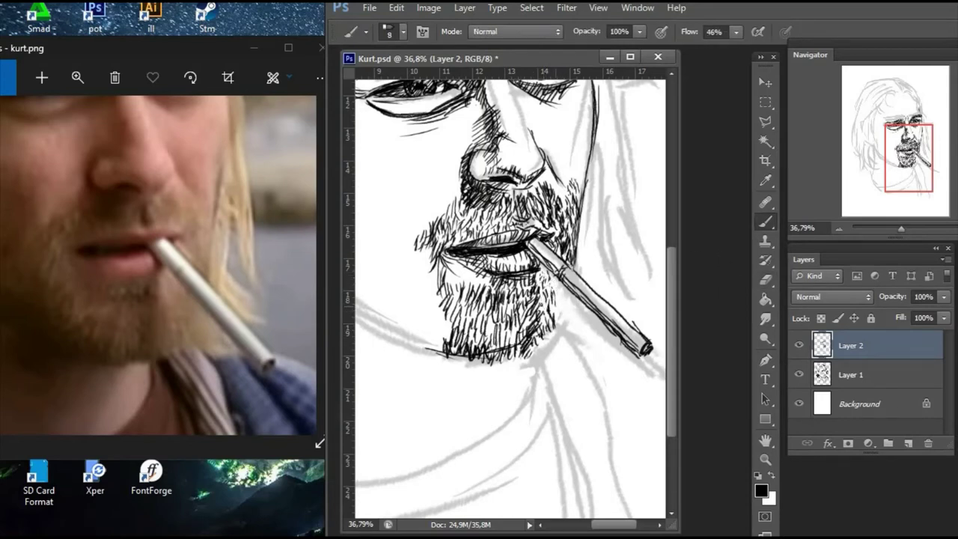
pyautogui.moveTo(562, 301)
pyautogui.mouseDown()
pyautogui.moveTo(562, 292)
pyautogui.moveTo(563, 327)
pyautogui.mouseUp()
pyautogui.moveTo(560, 317); pyautogui.dragTo(553, 332)
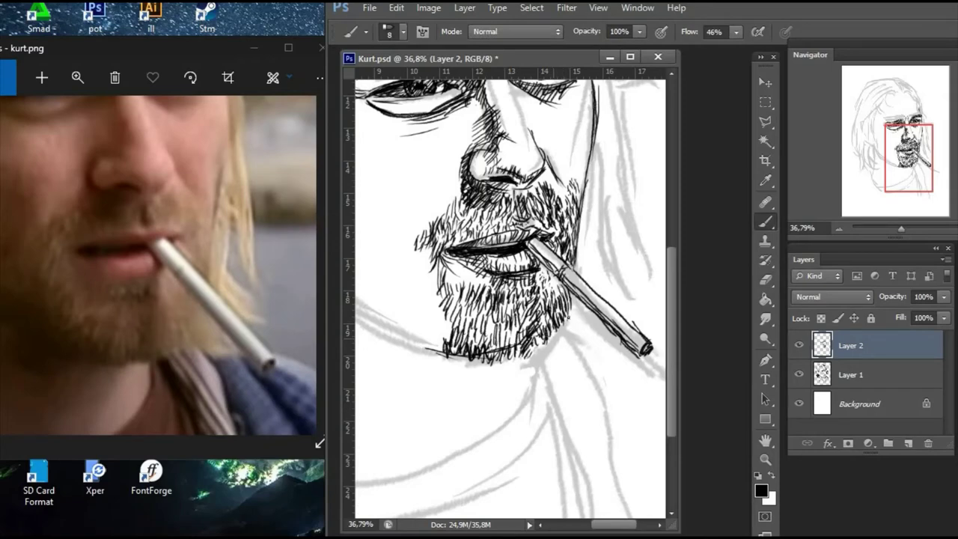
pyautogui.moveTo(576, 291); pyautogui.dragTo(568, 319)
pyautogui.moveTo(557, 326); pyautogui.dragTo(551, 341)
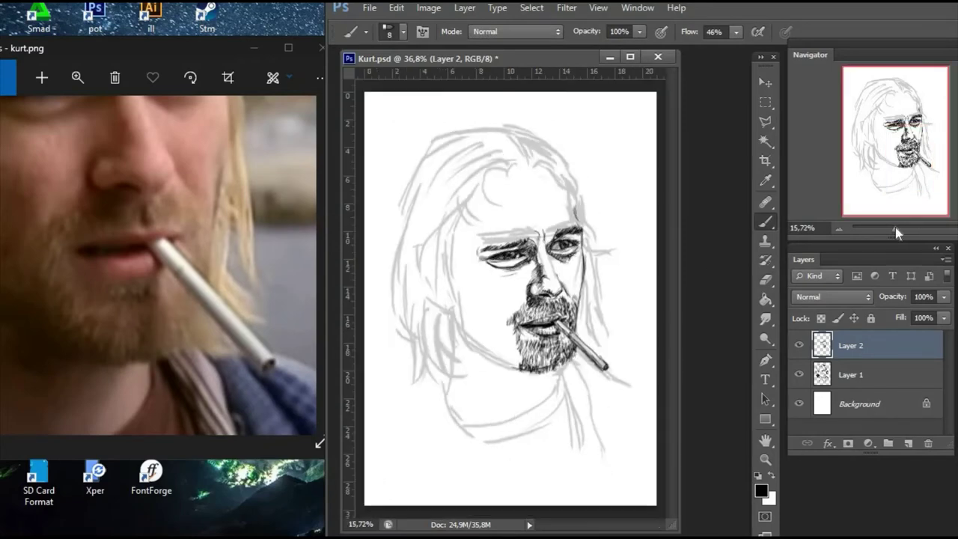
# - Darken the mustache under the nose with extra hatching strokes
pyautogui.moveTo(524, 299); pyautogui.dragTo(494, 320)
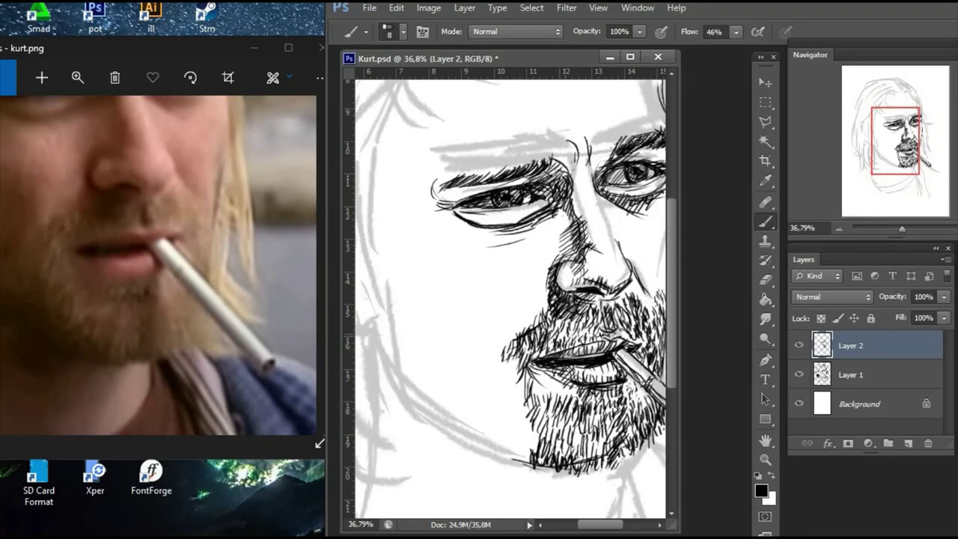
pyautogui.moveTo(583, 301); pyautogui.dragTo(561, 322)
pyautogui.moveTo(558, 306); pyautogui.dragTo(550, 312)
pyautogui.moveTo(566, 308); pyautogui.dragTo(558, 316)
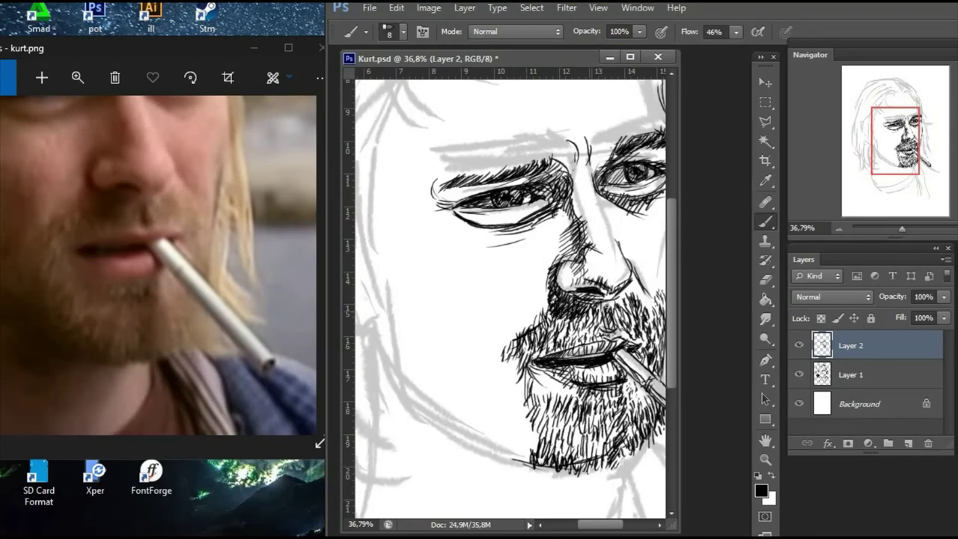
pyautogui.moveTo(896, 226)
pyautogui.mouseDown()
pyautogui.moveTo(526, 303)
pyautogui.moveTo(588, 346)
pyautogui.mouseUp()
pyautogui.moveTo(608, 312)
pyautogui.mouseDown()
pyautogui.moveTo(595, 339)
pyautogui.moveTo(603, 344)
pyautogui.mouseUp()
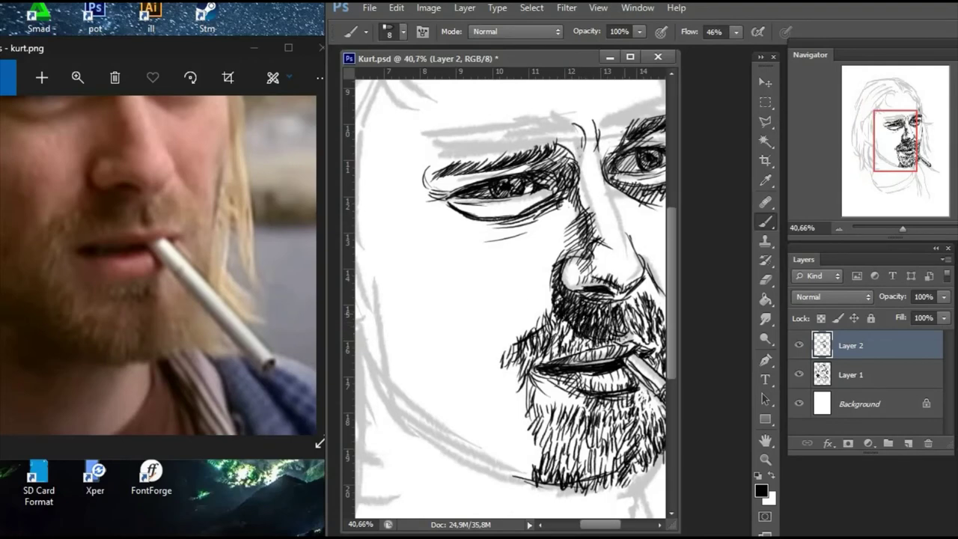
pyautogui.moveTo(890, 226); pyautogui.dragTo(898, 226)
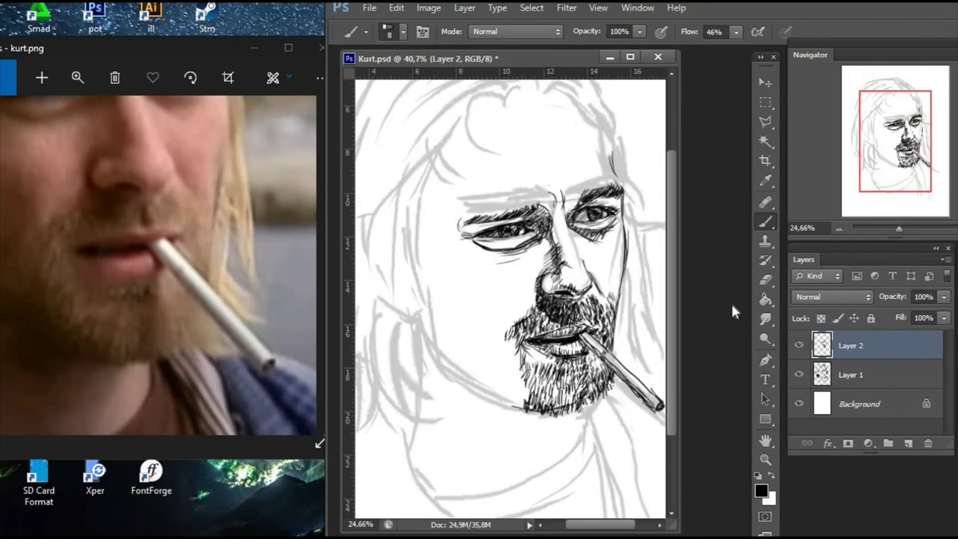
# - Hatch the beard below the mouth with additional strokes
pyautogui.moveTo(555, 309); pyautogui.dragTo(540, 339)
pyautogui.moveTo(561, 325); pyautogui.dragTo(539, 343)
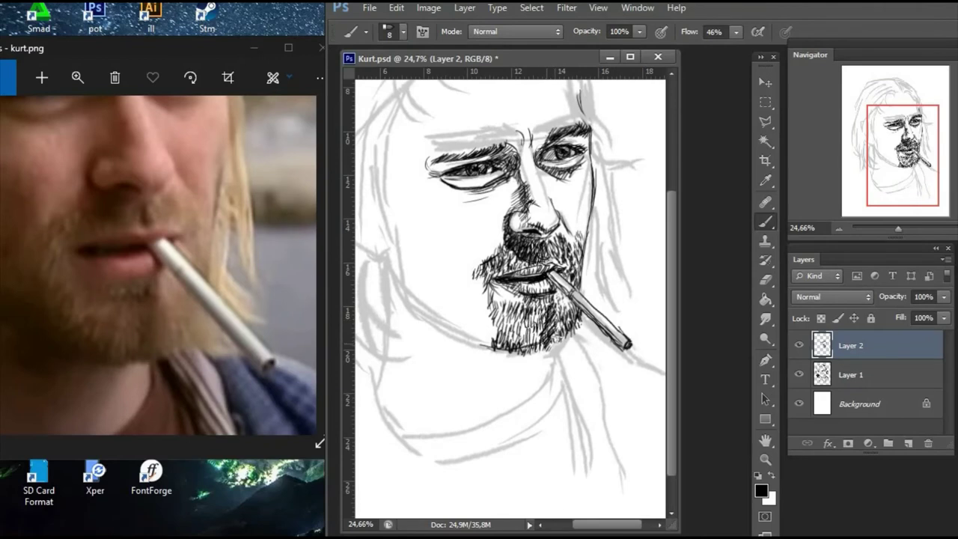
pyautogui.moveTo(560, 296); pyautogui.dragTo(547, 325)
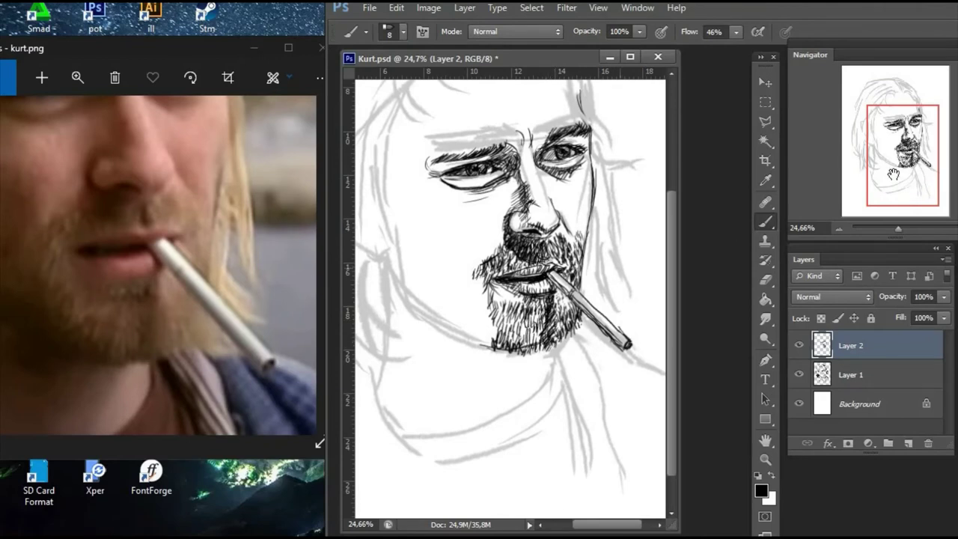
pyautogui.moveTo(892, 173); pyautogui.dragTo(883, 170)
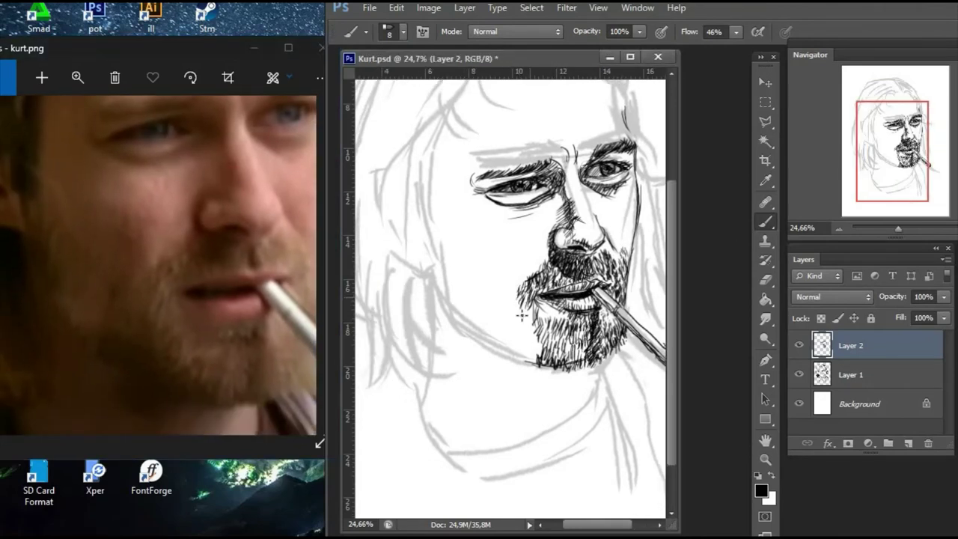
# - Extend hatching along the left beard edge and add stubble strokes across the left cheek
pyautogui.moveTo(522, 316)
pyautogui.mouseDown()
pyautogui.moveTo(541, 351)
pyautogui.moveTo(531, 355)
pyautogui.mouseUp()
pyautogui.moveTo(522, 338); pyautogui.dragTo(534, 356)
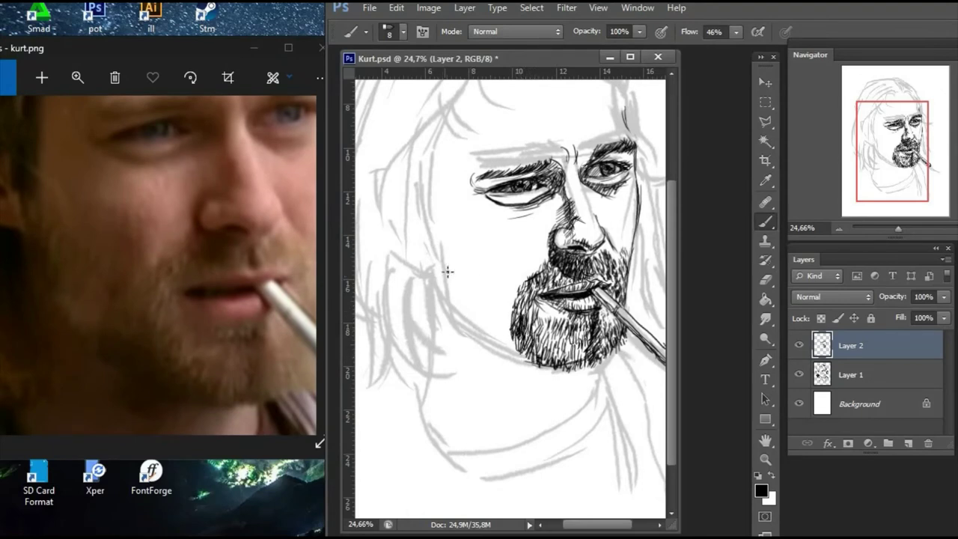
pyautogui.moveTo(442, 249)
pyautogui.mouseDown()
pyautogui.moveTo(458, 270)
pyautogui.moveTo(486, 271)
pyautogui.moveTo(512, 301)
pyautogui.mouseUp()
pyautogui.moveTo(499, 259); pyautogui.dragTo(515, 309)
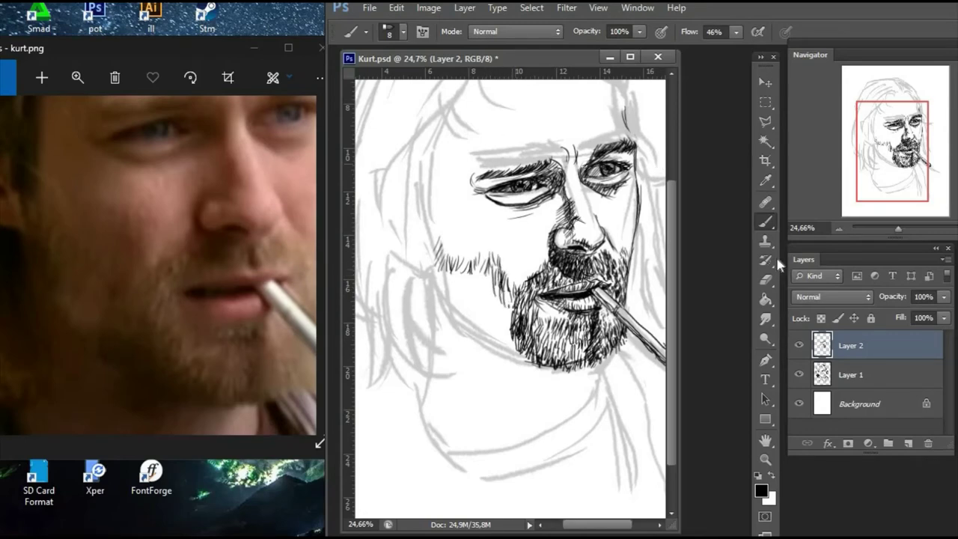
# - Hide and re-show Layer 1's grey sketch to check the inking
pyautogui.click(798, 374)
pyautogui.click(798, 375)
pyautogui.moveTo(441, 152); pyautogui.dragTo(457, 238)
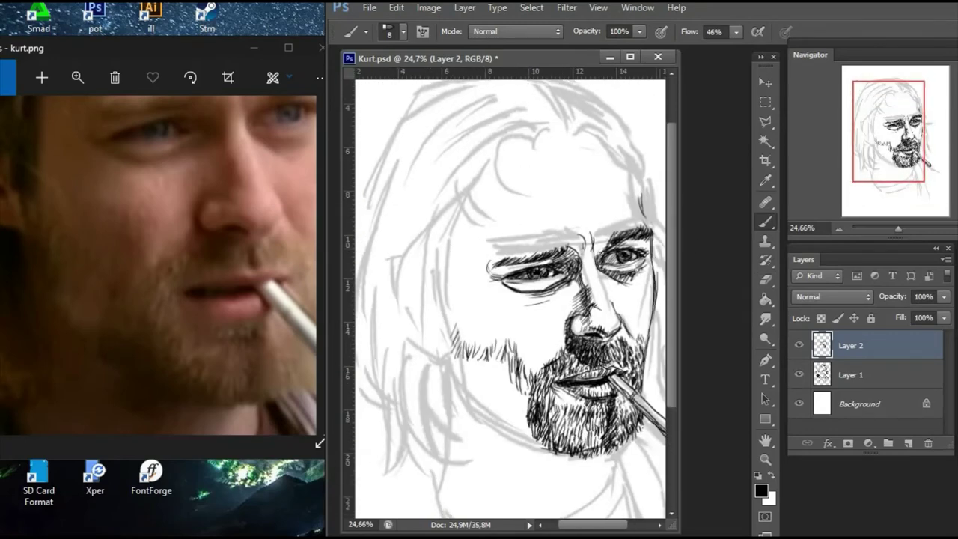
pyautogui.moveTo(898, 228)
pyautogui.mouseDown()
pyautogui.moveTo(874, 226)
pyautogui.moveTo(903, 227)
pyautogui.mouseUp()
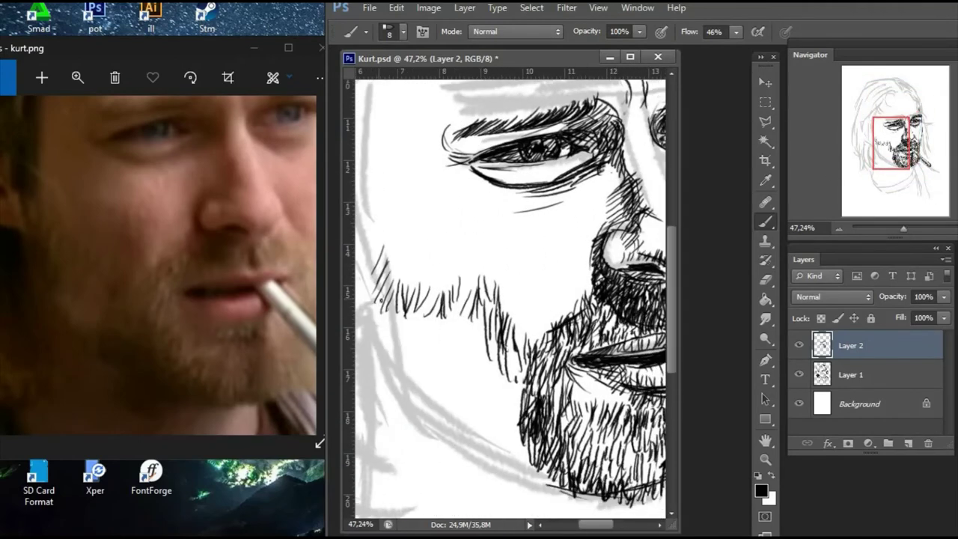
# - Hatch along the left jawline, across the left cheek, and into the chin beard
pyautogui.moveTo(389, 310)
pyautogui.mouseDown()
pyautogui.moveTo(383, 344)
pyautogui.moveTo(404, 389)
pyautogui.mouseUp()
pyautogui.moveTo(383, 342)
pyautogui.mouseDown()
pyautogui.moveTo(406, 395)
pyautogui.moveTo(444, 424)
pyautogui.mouseUp()
pyautogui.moveTo(374, 305)
pyautogui.mouseDown()
pyautogui.moveTo(428, 375)
pyautogui.moveTo(491, 400)
pyautogui.mouseUp()
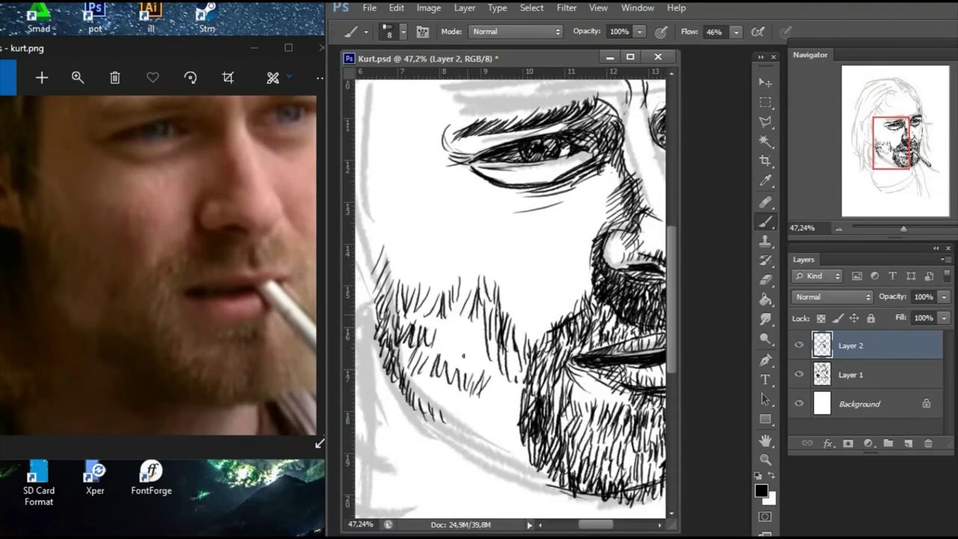
pyautogui.moveTo(443, 315); pyautogui.dragTo(494, 383)
pyautogui.moveTo(500, 370)
pyautogui.mouseDown()
pyautogui.moveTo(527, 404)
pyautogui.moveTo(524, 435)
pyautogui.mouseUp()
pyautogui.moveTo(500, 379); pyautogui.dragTo(530, 430)
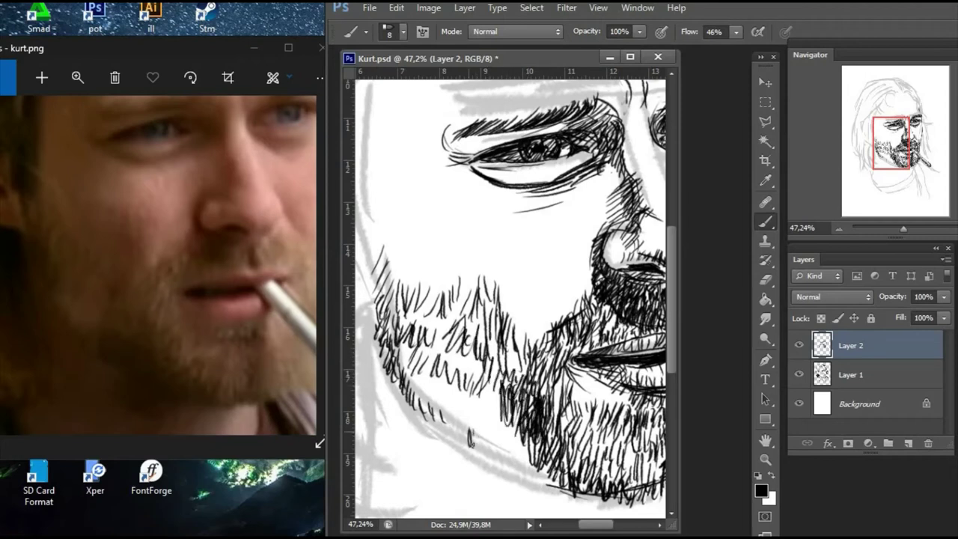
# - Build up dense hatching across the lower jaw and chin
pyautogui.moveTo(472, 440); pyautogui.dragTo(524, 471)
pyautogui.moveTo(483, 412)
pyautogui.mouseDown()
pyautogui.moveTo(494, 446)
pyautogui.moveTo(528, 465)
pyautogui.mouseUp()
pyautogui.moveTo(512, 426); pyautogui.dragTo(529, 464)
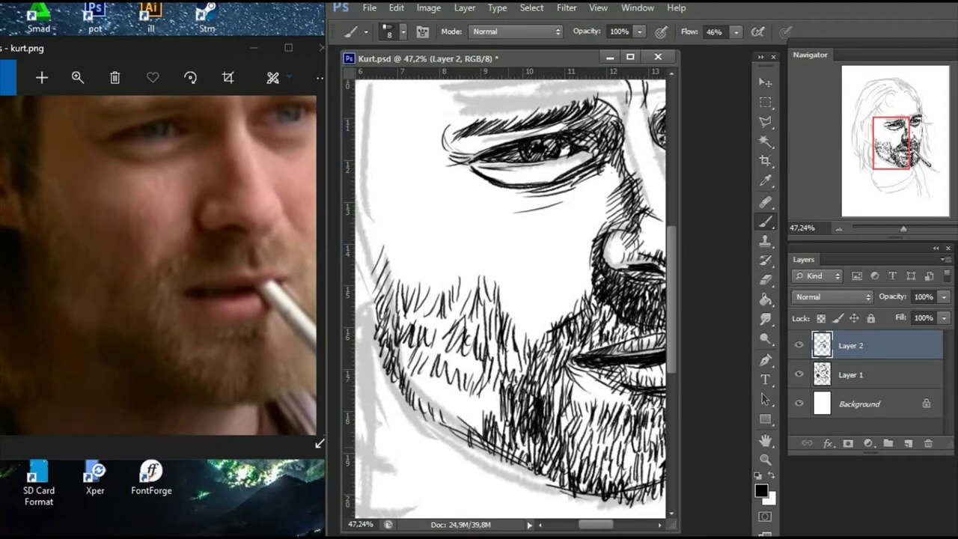
pyautogui.moveTo(464, 402)
pyautogui.mouseDown()
pyautogui.moveTo(494, 442)
pyautogui.moveTo(512, 446)
pyautogui.mouseUp()
pyautogui.moveTo(488, 436); pyautogui.dragTo(560, 484)
pyautogui.moveTo(523, 425); pyautogui.dragTo(569, 488)
pyautogui.moveTo(490, 393); pyautogui.dragTo(510, 421)
pyautogui.moveTo(449, 354); pyautogui.dragTo(495, 409)
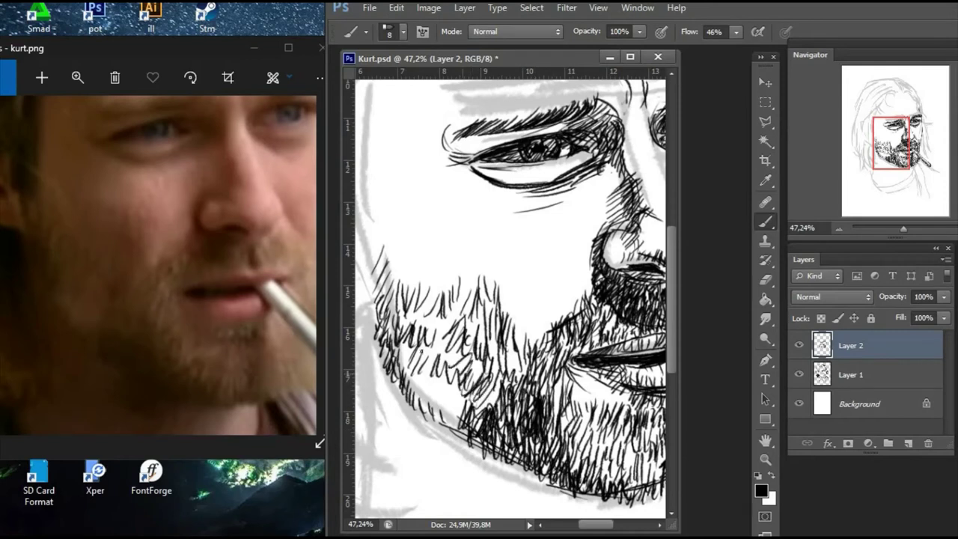
# - Thicken the left beard hatching and hatch the upper beard below the cheek
pyautogui.moveTo(422, 310); pyautogui.dragTo(452, 365)
pyautogui.moveTo(404, 302); pyautogui.dragTo(460, 342)
pyautogui.moveTo(392, 356); pyautogui.dragTo(473, 437)
pyautogui.moveTo(487, 373); pyautogui.dragTo(517, 397)
pyautogui.moveTo(465, 261); pyautogui.dragTo(479, 278)
pyautogui.moveTo(479, 259); pyautogui.dragTo(486, 292)
pyautogui.moveTo(488, 269); pyautogui.dragTo(494, 300)
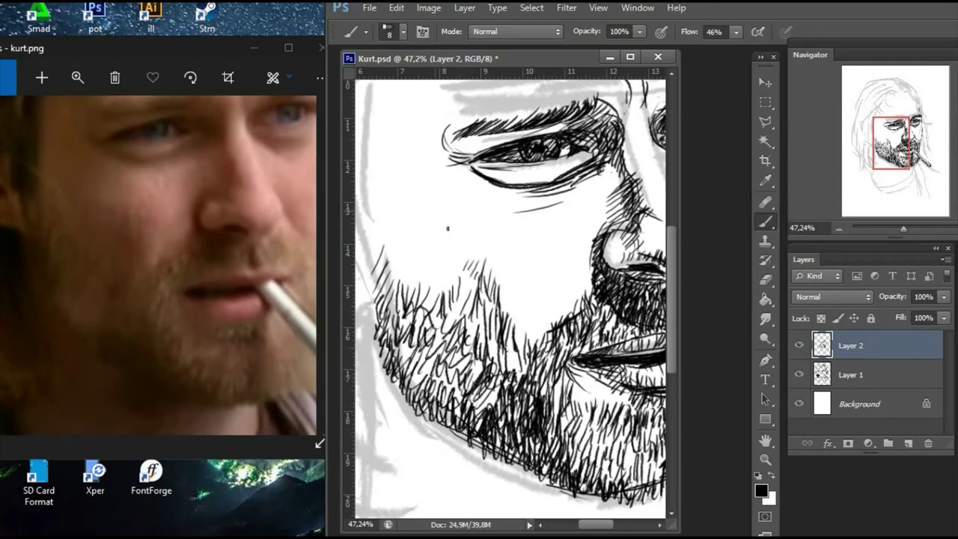
# - Hatch the cheek up to the left face edge, checking the reference photo's hair and eye
pyautogui.moveTo(423, 226); pyautogui.dragTo(458, 273)
pyautogui.moveTo(452, 209); pyautogui.dragTo(495, 262)
pyautogui.moveTo(440, 172); pyautogui.dragTo(484, 210)
pyautogui.moveTo(388, 150); pyautogui.dragTo(380, 205)
pyautogui.moveTo(156, 139); pyautogui.dragTo(239, 237)
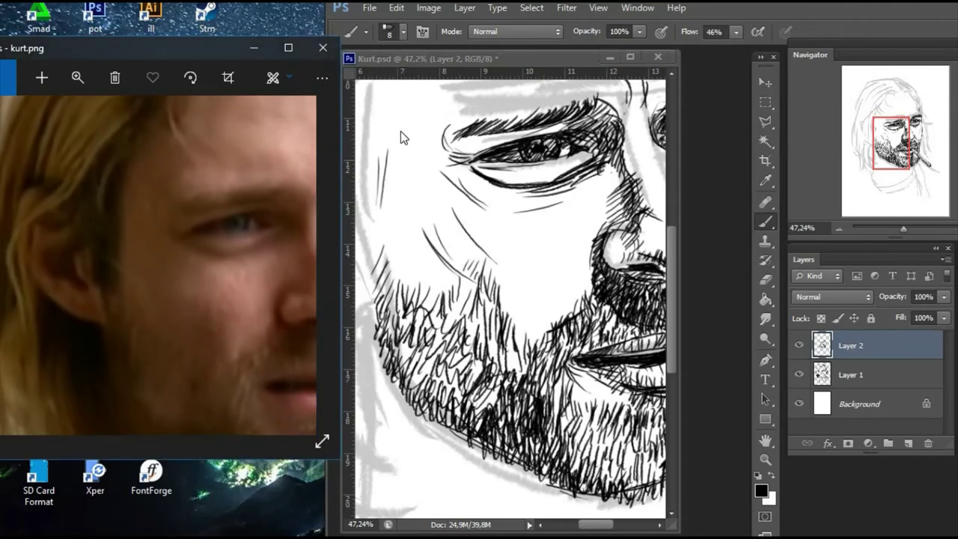
pyautogui.click(400, 131)
# - Add strokes down the upper-left edge of the face
pyautogui.moveTo(392, 89)
pyautogui.mouseDown()
pyautogui.moveTo(368, 133)
pyautogui.moveTo(367, 166)
pyautogui.mouseUp()
pyautogui.moveTo(387, 112)
pyautogui.mouseDown()
pyautogui.moveTo(364, 173)
pyautogui.moveTo(376, 230)
pyautogui.mouseUp()
pyautogui.moveTo(381, 196)
pyautogui.mouseDown()
pyautogui.moveTo(367, 240)
pyautogui.moveTo(376, 255)
pyautogui.mouseUp()
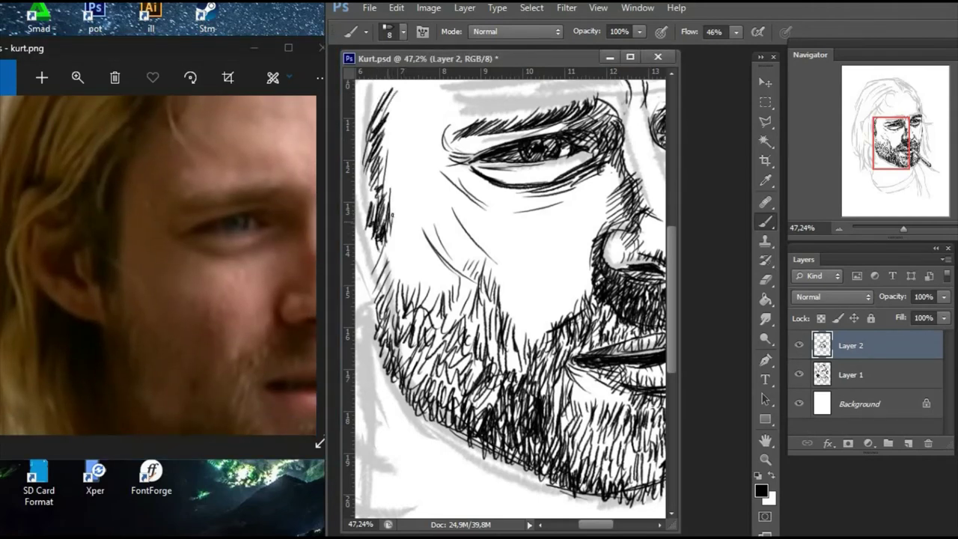
pyautogui.moveTo(392, 147); pyautogui.dragTo(385, 238)
pyautogui.moveTo(387, 130)
pyautogui.mouseDown()
pyautogui.moveTo(369, 178)
pyautogui.moveTo(357, 172)
pyautogui.mouseUp()
# - Hatch the left temple and draw long curved hair strands beside it
pyautogui.scroll(3, 701, 142)
pyautogui.hscroll(-2, 701, 142)
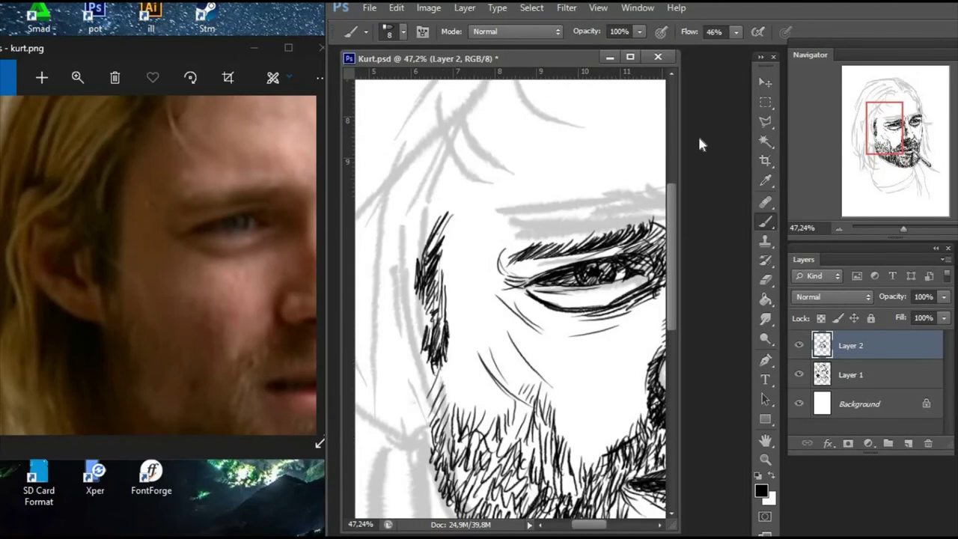
pyautogui.moveTo(441, 159)
pyautogui.mouseDown()
pyautogui.moveTo(413, 217)
pyautogui.moveTo(416, 227)
pyautogui.moveTo(421, 200)
pyautogui.moveTo(418, 239)
pyautogui.mouseUp()
pyautogui.moveTo(445, 205); pyautogui.dragTo(412, 256)
pyautogui.moveTo(423, 157); pyautogui.dragTo(404, 202)
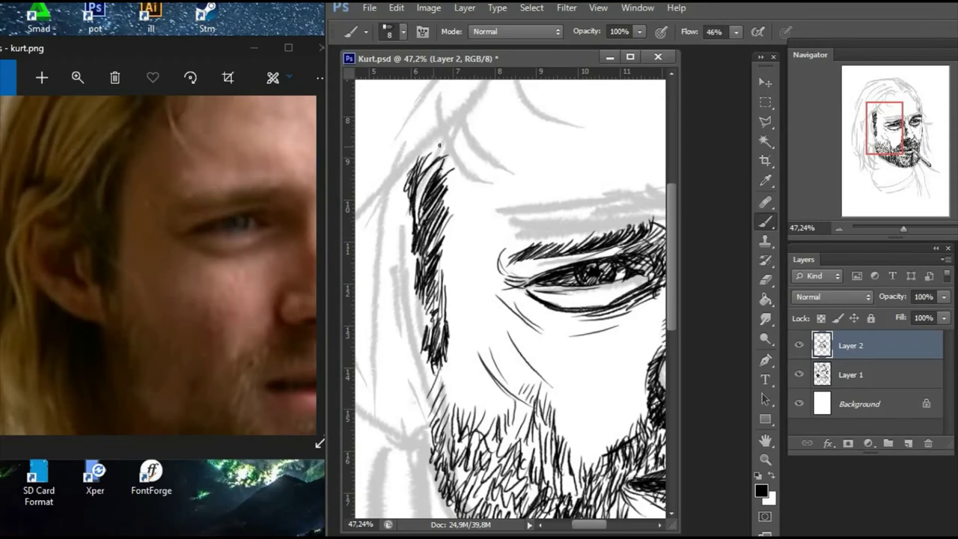
pyautogui.moveTo(442, 142); pyautogui.dragTo(367, 254)
pyautogui.moveTo(411, 180); pyautogui.dragTo(351, 272)
# - Add more strokes and strands to the left hair and temple
pyautogui.scroll(-2, 455, 187)
pyautogui.hscroll(-2, 455, 187)
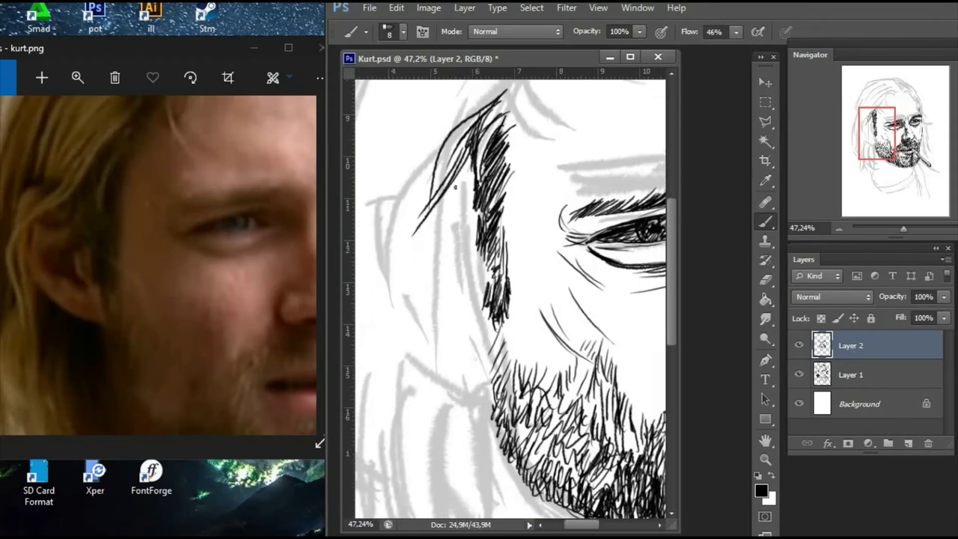
pyautogui.moveTo(431, 170); pyautogui.dragTo(401, 234)
pyautogui.moveTo(427, 153); pyautogui.dragTo(404, 190)
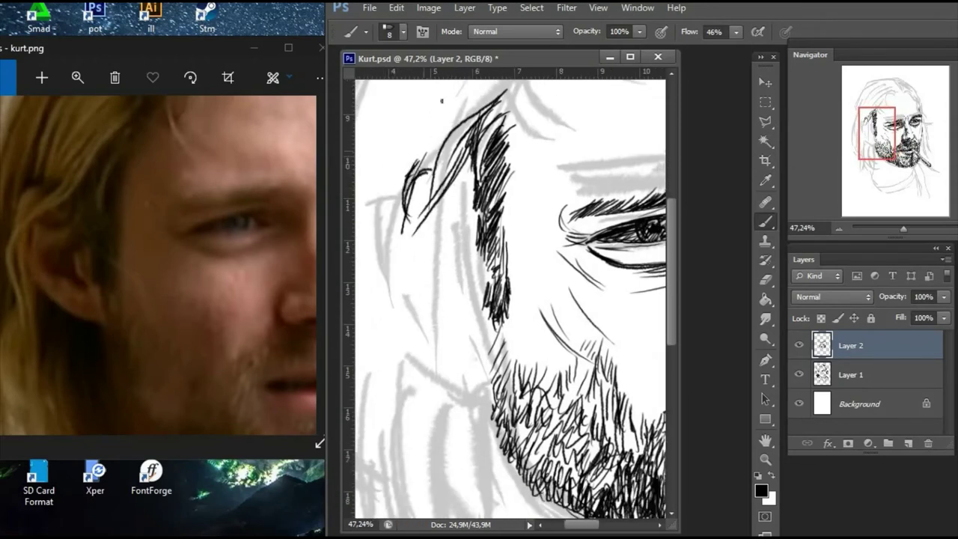
pyautogui.moveTo(444, 99); pyautogui.dragTo(411, 178)
pyautogui.moveTo(450, 97)
pyautogui.mouseDown()
pyautogui.moveTo(419, 176)
pyautogui.moveTo(430, 196)
pyautogui.mouseUp()
# - Draw long diagonal strands and outline the hair's left contour down the side
pyautogui.moveTo(455, 152); pyautogui.dragTo(420, 177)
pyautogui.moveTo(451, 166)
pyautogui.mouseDown()
pyautogui.moveTo(434, 196)
pyautogui.moveTo(437, 214)
pyautogui.moveTo(395, 257)
pyautogui.mouseUp()
pyautogui.moveTo(416, 221); pyautogui.dragTo(410, 365)
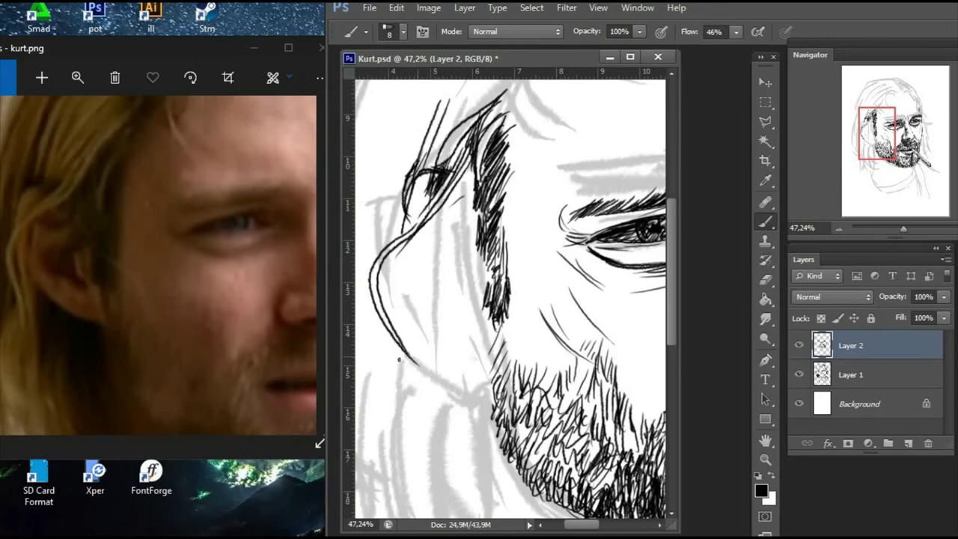
pyautogui.moveTo(407, 332); pyautogui.dragTo(393, 426)
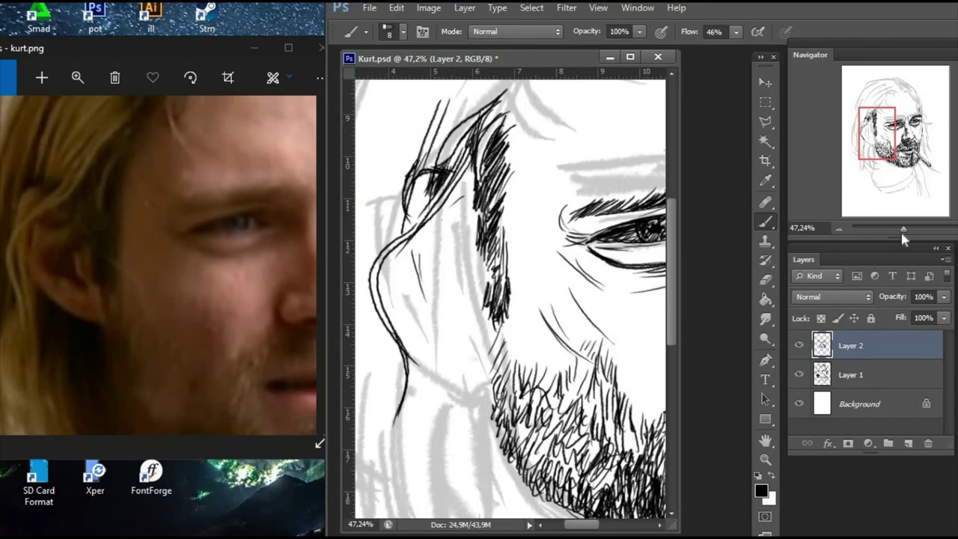
pyautogui.moveTo(902, 230); pyautogui.dragTo(897, 229)
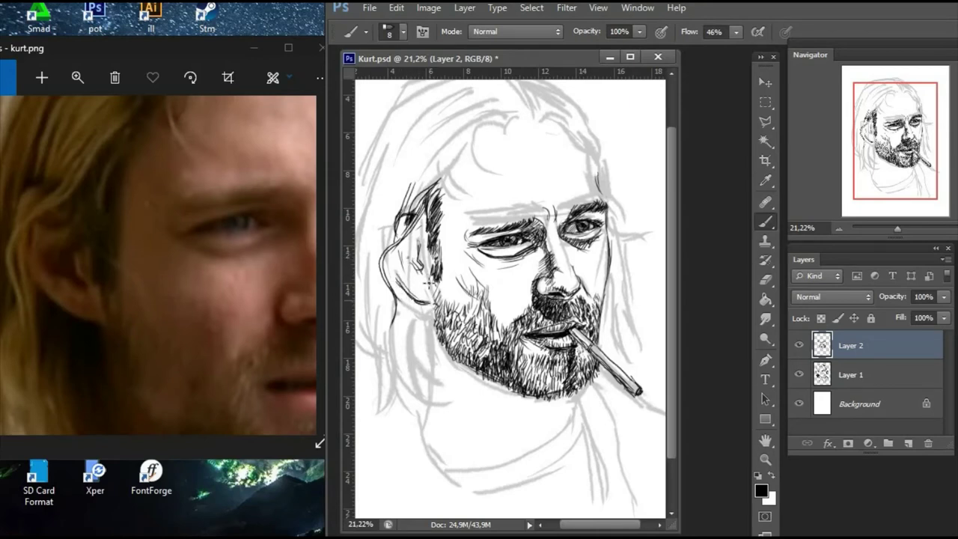
# - Hatch and darken the hair around the ear beside the left cheek, outlining the ear
pyautogui.moveTo(437, 283); pyautogui.dragTo(428, 249)
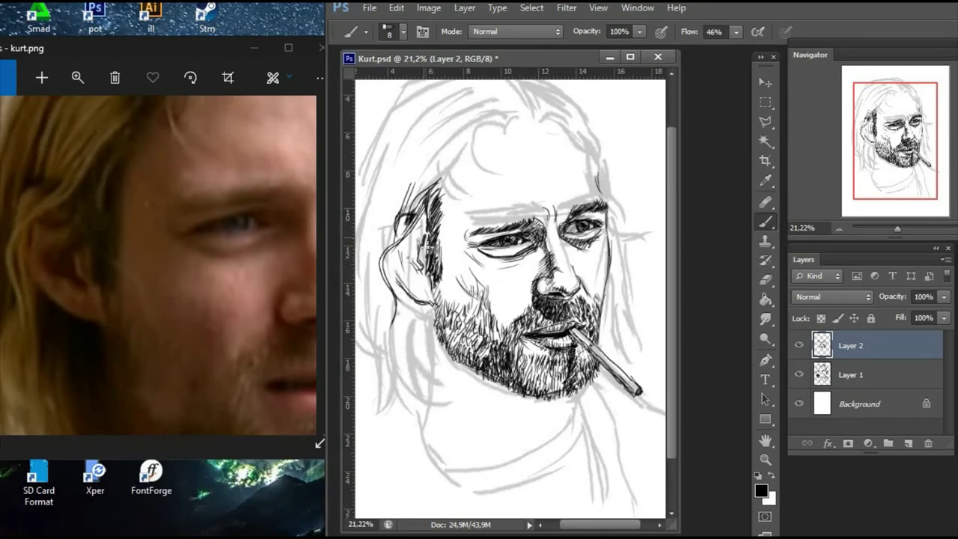
pyautogui.moveTo(420, 212)
pyautogui.mouseDown()
pyautogui.moveTo(439, 261)
pyautogui.moveTo(438, 225)
pyautogui.mouseUp()
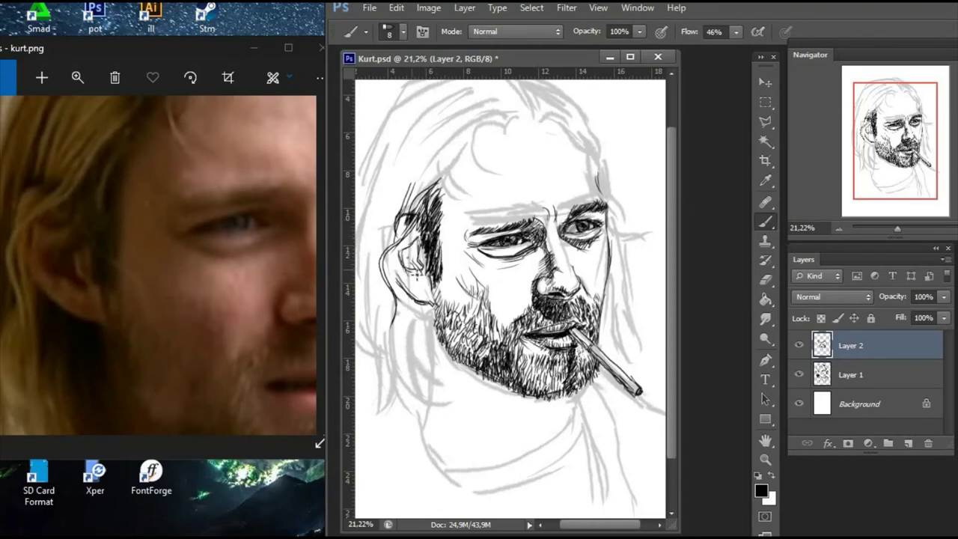
pyautogui.moveTo(397, 254); pyautogui.dragTo(424, 276)
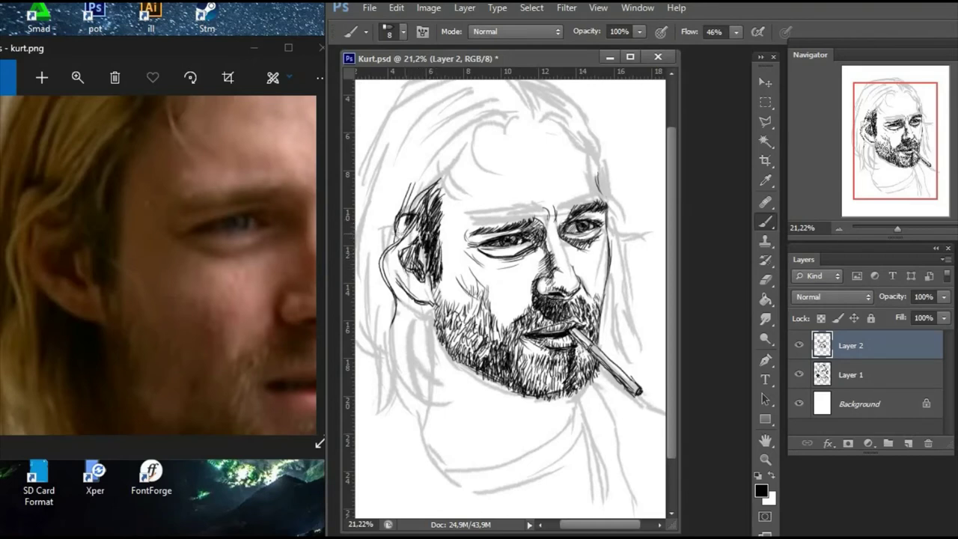
pyautogui.moveTo(425, 223); pyautogui.dragTo(407, 249)
pyautogui.moveTo(401, 246)
pyautogui.mouseDown()
pyautogui.moveTo(391, 255)
pyautogui.moveTo(392, 304)
pyautogui.mouseUp()
pyautogui.moveTo(410, 211)
pyautogui.mouseDown()
pyautogui.moveTo(395, 165)
pyautogui.moveTo(389, 232)
pyautogui.mouseUp()
# - Add thin strands along the left and top hair contour and the upper head
pyautogui.moveTo(410, 164); pyautogui.dragTo(391, 235)
pyautogui.moveTo(413, 139); pyautogui.dragTo(383, 240)
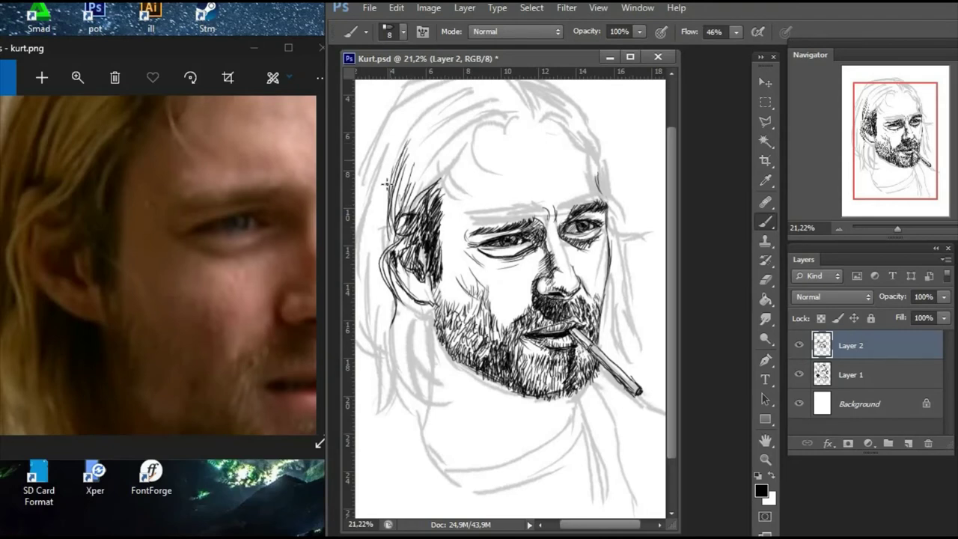
pyautogui.moveTo(392, 161); pyautogui.dragTo(384, 241)
pyautogui.moveTo(435, 145)
pyautogui.mouseDown()
pyautogui.moveTo(401, 196)
pyautogui.moveTo(410, 202)
pyautogui.mouseUp()
pyautogui.moveTo(461, 134); pyautogui.dragTo(448, 183)
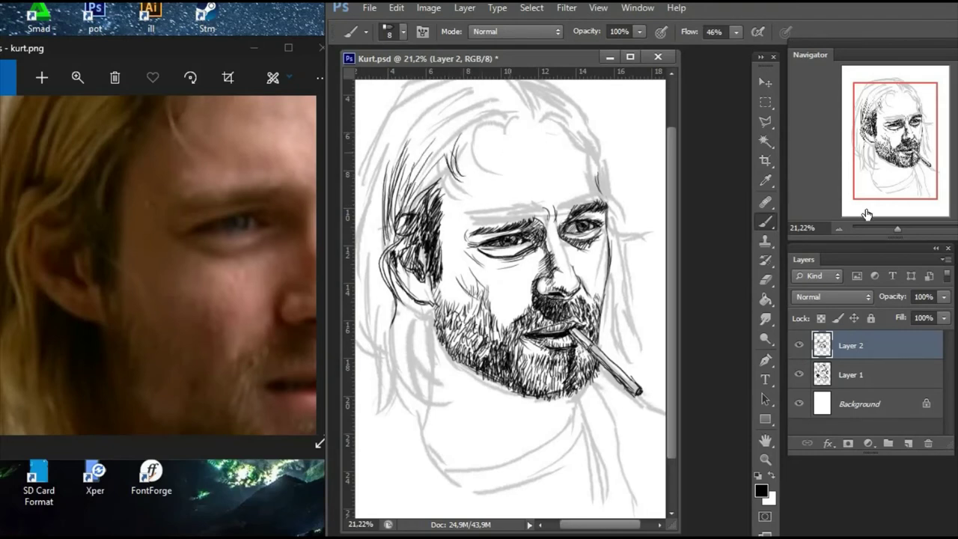
pyautogui.moveTo(883, 149); pyautogui.dragTo(878, 135)
pyautogui.moveTo(500, 191); pyautogui.dragTo(461, 203)
pyautogui.moveTo(458, 211); pyautogui.dragTo(462, 228)
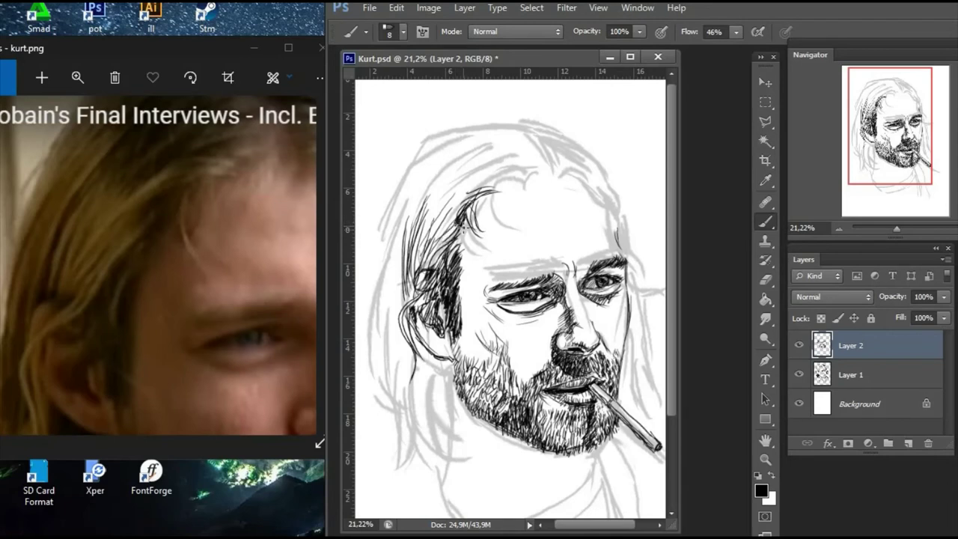
# - Draw long hair strands across the crown and hairline, undoing the forehead hatching
pyautogui.moveTo(487, 185)
pyautogui.mouseDown()
pyautogui.moveTo(527, 156)
pyautogui.moveTo(533, 166)
pyautogui.moveTo(524, 169)
pyautogui.moveTo(529, 153)
pyautogui.moveTo(473, 159)
pyautogui.moveTo(506, 146)
pyautogui.moveTo(456, 171)
pyautogui.moveTo(486, 178)
pyautogui.moveTo(430, 238)
pyautogui.mouseUp()
pyautogui.moveTo(469, 166)
pyautogui.mouseDown()
pyautogui.moveTo(421, 255)
pyautogui.moveTo(417, 238)
pyautogui.mouseUp()
pyautogui.moveTo(496, 160)
pyautogui.mouseDown()
pyautogui.moveTo(443, 154)
pyautogui.moveTo(467, 159)
pyautogui.mouseUp()
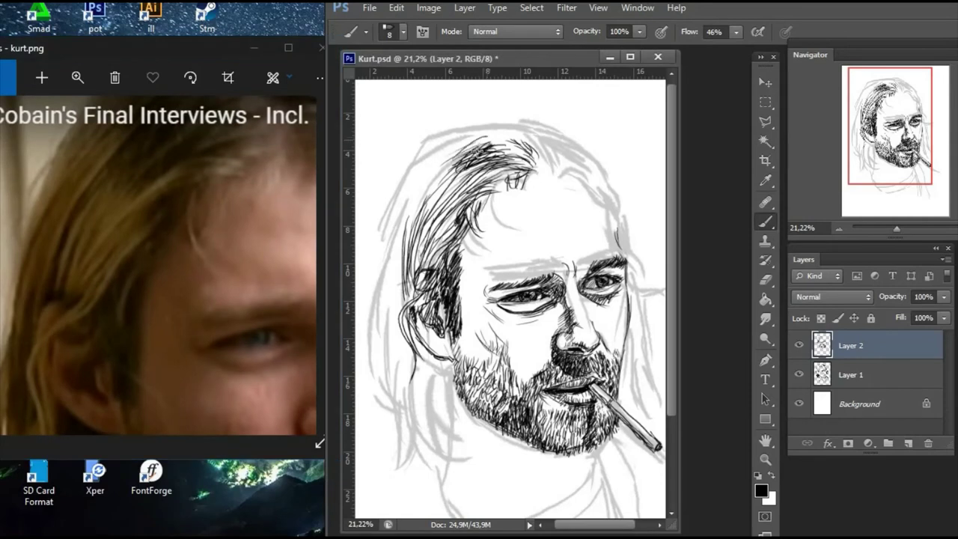
pyautogui.moveTo(500, 131)
pyautogui.mouseDown()
pyautogui.moveTo(454, 160)
pyautogui.moveTo(474, 142)
pyautogui.mouseUp()
pyautogui.moveTo(527, 184)
pyautogui.mouseDown()
pyautogui.moveTo(500, 208)
pyautogui.moveTo(536, 199)
pyautogui.moveTo(480, 215)
pyautogui.mouseUp()
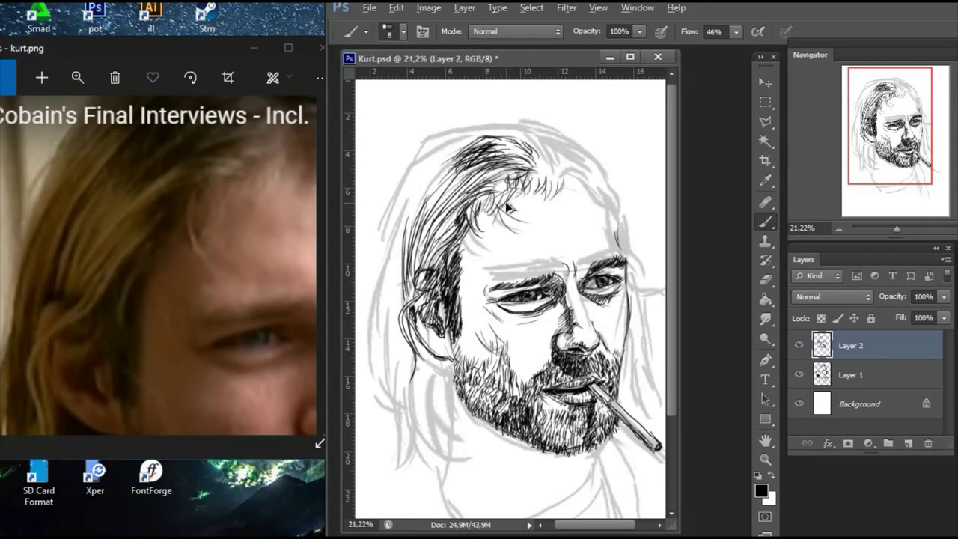
pyautogui.moveTo(497, 244)
pyautogui.mouseDown()
pyautogui.moveTo(485, 262)
pyautogui.moveTo(524, 260)
pyautogui.mouseUp()
pyautogui.hotkey('ctrl', 'alt', 'z')
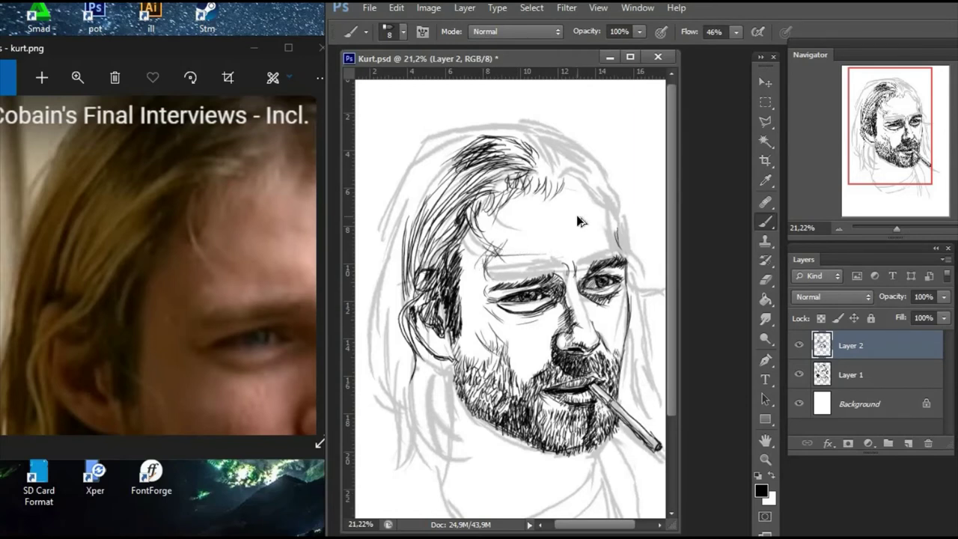
pyautogui.hotkey('ctrl', 'alt', 'z')
pyautogui.hotkey('ctrl', 'alt', 'z')
pyautogui.hotkey('ctrl', 'alt', 'z')
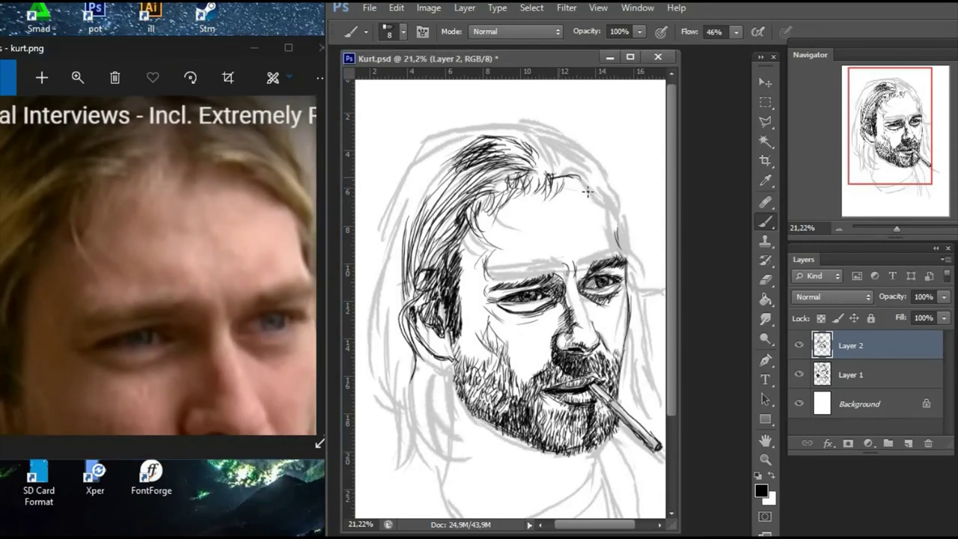
# - Arc hair strands over the top right and down the right side toward the ear, removing stray strokes
pyautogui.moveTo(588, 192); pyautogui.dragTo(614, 217)
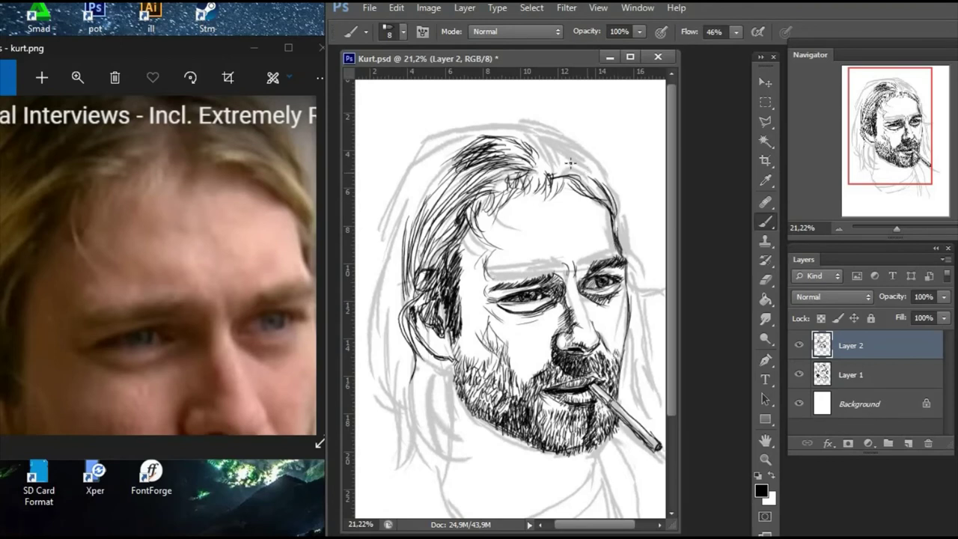
pyautogui.moveTo(574, 159)
pyautogui.mouseDown()
pyautogui.moveTo(557, 177)
pyautogui.moveTo(579, 171)
pyautogui.moveTo(550, 148)
pyautogui.moveTo(550, 171)
pyautogui.moveTo(544, 134)
pyautogui.moveTo(578, 149)
pyautogui.moveTo(591, 170)
pyautogui.mouseUp()
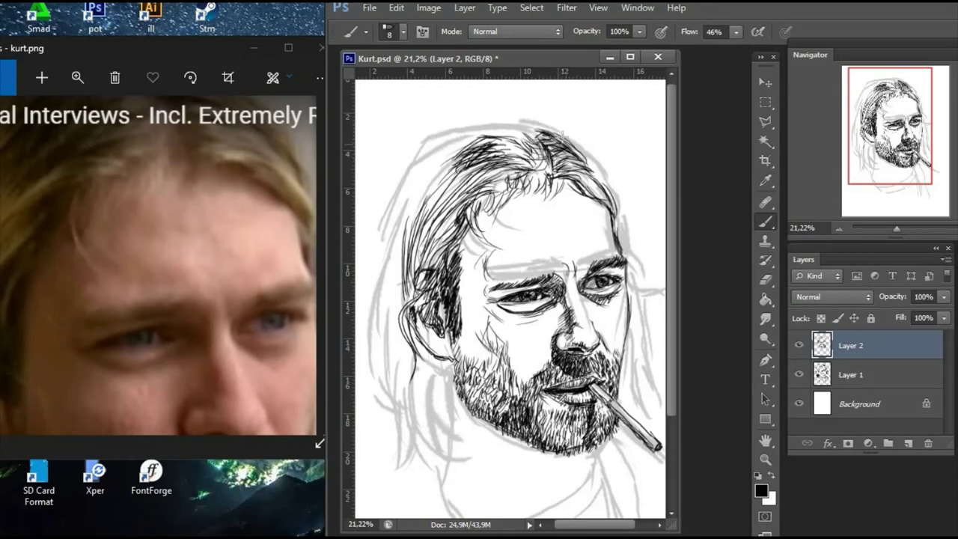
pyautogui.moveTo(525, 121)
pyautogui.mouseDown()
pyautogui.moveTo(572, 142)
pyautogui.moveTo(592, 169)
pyautogui.mouseUp()
pyautogui.moveTo(573, 133); pyautogui.dragTo(614, 199)
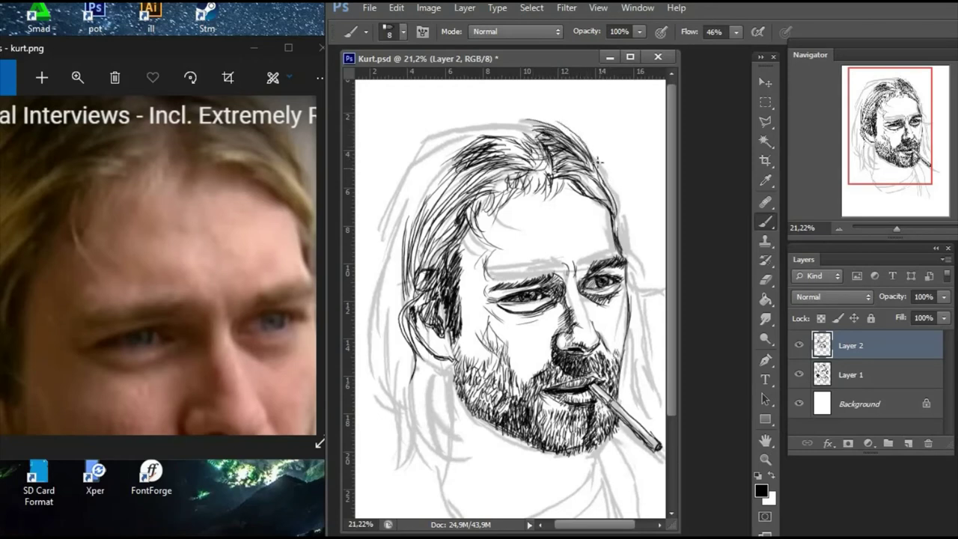
pyautogui.moveTo(595, 157); pyautogui.dragTo(612, 206)
pyautogui.moveTo(606, 172)
pyautogui.mouseDown()
pyautogui.moveTo(636, 277)
pyautogui.moveTo(587, 268)
pyautogui.moveTo(607, 261)
pyautogui.moveTo(576, 311)
pyautogui.mouseUp()
pyautogui.hotkey('ctrl', 'z')
pyautogui.moveTo(568, 261); pyautogui.dragTo(587, 341)
# - Draw hair strands down the right side of the face and hatch the beard beside the cigarette
pyautogui.moveTo(578, 289); pyautogui.dragTo(596, 395)
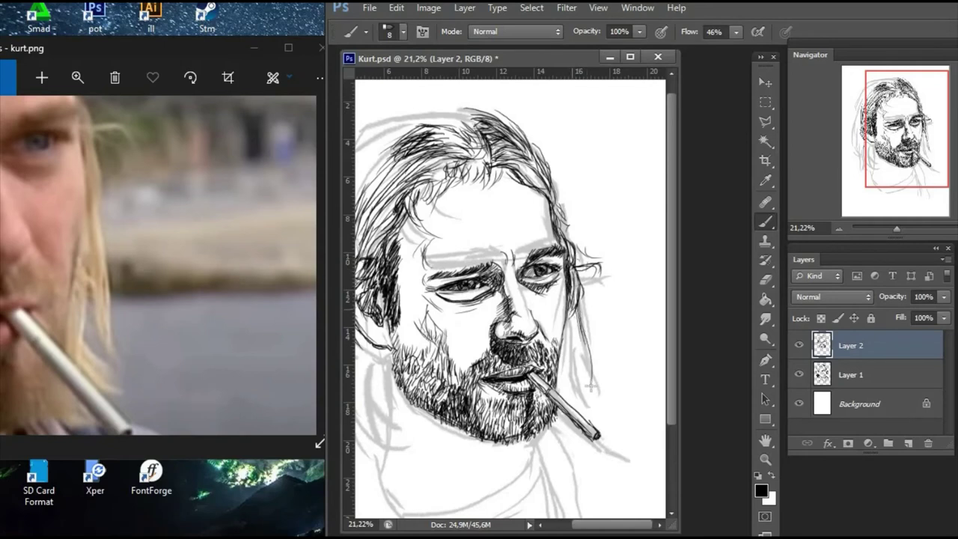
pyautogui.moveTo(574, 319); pyautogui.dragTo(594, 394)
pyautogui.moveTo(573, 298)
pyautogui.mouseDown()
pyautogui.moveTo(597, 373)
pyautogui.moveTo(569, 340)
pyautogui.moveTo(580, 390)
pyautogui.mouseUp()
pyautogui.moveTo(570, 343)
pyautogui.mouseDown()
pyautogui.moveTo(559, 400)
pyautogui.moveTo(591, 416)
pyautogui.mouseUp()
pyautogui.moveTo(559, 380); pyautogui.dragTo(573, 407)
pyautogui.moveTo(561, 352); pyautogui.dragTo(565, 393)
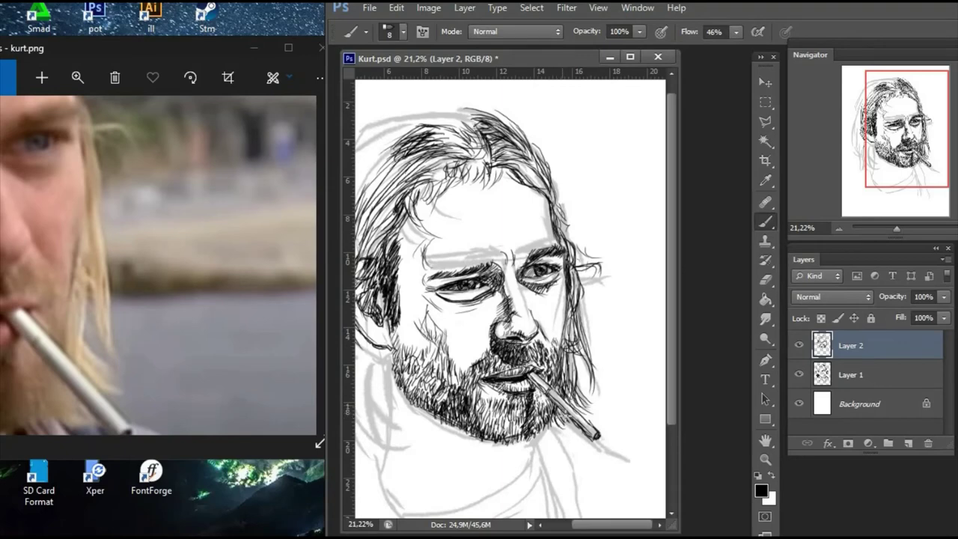
pyautogui.moveTo(577, 348); pyautogui.dragTo(578, 378)
pyautogui.moveTo(524, 299); pyautogui.dragTo(575, 314)
# - Fill out the hair on the left and top of the head with more strokes
pyautogui.moveTo(116, 143)
pyautogui.mouseDown()
pyautogui.moveTo(260, 251)
pyautogui.moveTo(315, 307)
pyautogui.mouseUp()
pyautogui.moveTo(449, 150); pyautogui.dragTo(389, 247)
pyautogui.moveTo(427, 165); pyautogui.dragTo(401, 232)
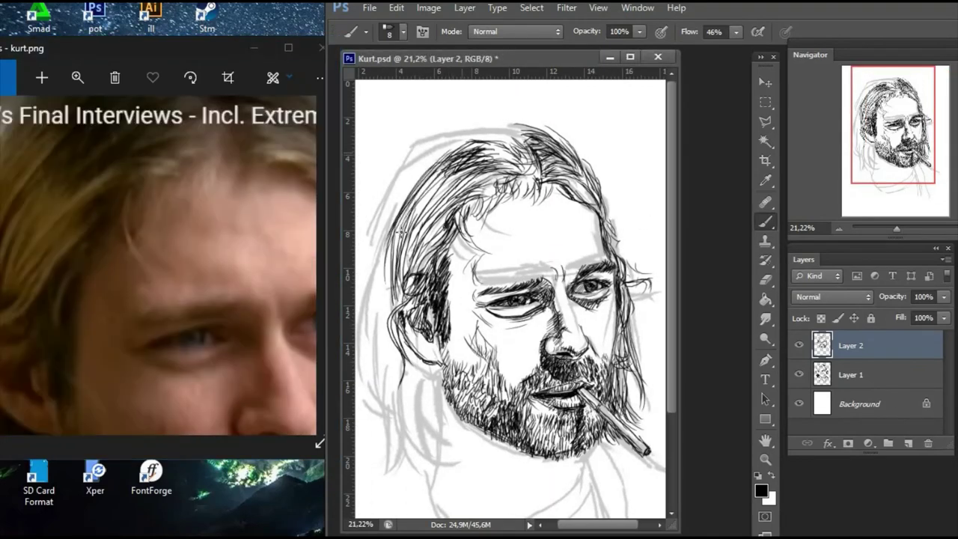
pyautogui.moveTo(427, 196); pyautogui.dragTo(393, 258)
pyautogui.moveTo(449, 142)
pyautogui.mouseDown()
pyautogui.moveTo(374, 255)
pyautogui.moveTo(380, 205)
pyautogui.mouseUp()
pyautogui.moveTo(416, 140); pyautogui.dragTo(483, 123)
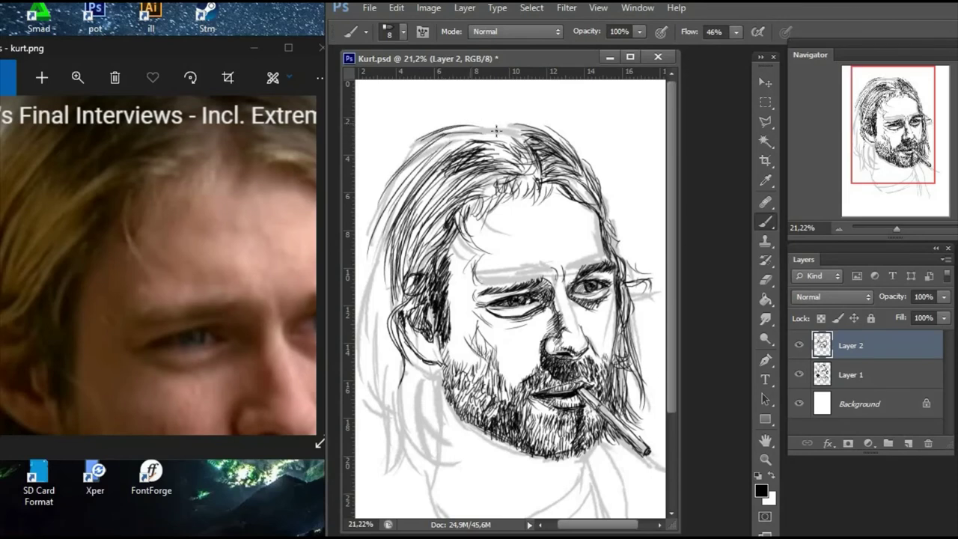
# - Add strokes at the crown and long hatched strands down the left side
pyautogui.moveTo(493, 137)
pyautogui.mouseDown()
pyautogui.moveTo(516, 155)
pyautogui.moveTo(395, 156)
pyautogui.mouseUp()
pyautogui.moveTo(446, 135); pyautogui.dragTo(366, 205)
pyautogui.moveTo(411, 144); pyautogui.dragTo(359, 251)
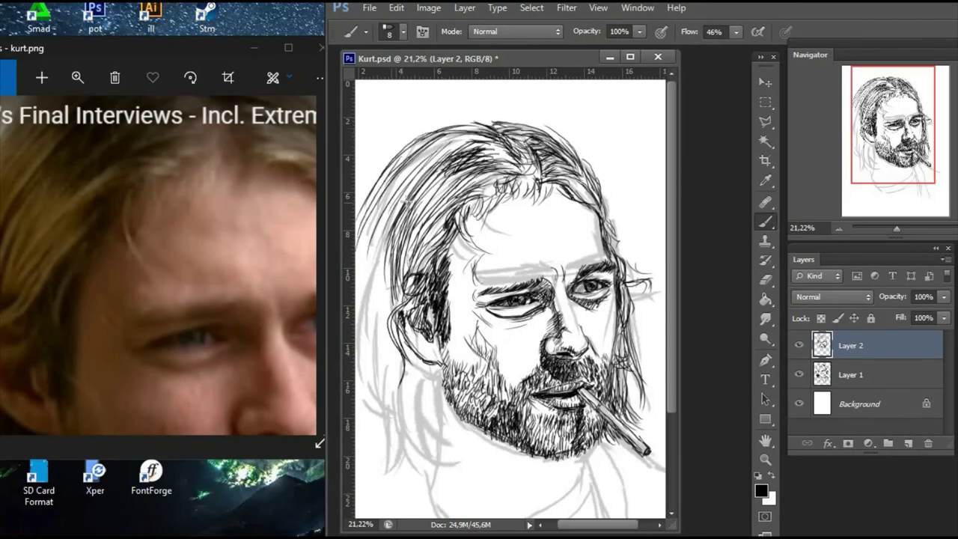
pyautogui.moveTo(389, 198); pyautogui.dragTo(367, 300)
pyautogui.moveTo(879, 187); pyautogui.dragTo(870, 200)
# - Hatch strokes along the left hair, then undo the two misplaced outer strokes
pyautogui.moveTo(410, 124); pyautogui.dragTo(389, 212)
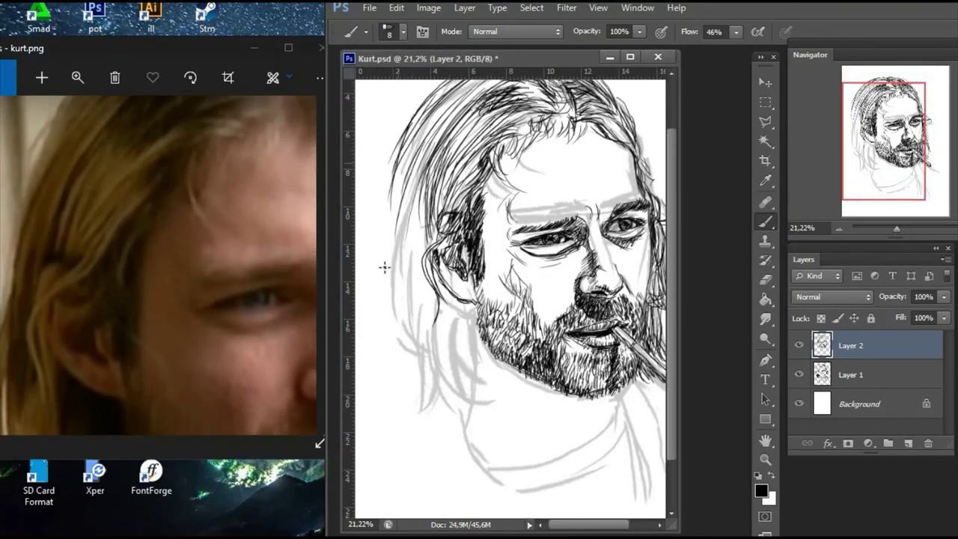
pyautogui.moveTo(400, 161); pyautogui.dragTo(381, 271)
pyautogui.moveTo(402, 208); pyautogui.dragTo(388, 299)
pyautogui.moveTo(410, 171); pyautogui.dragTo(390, 287)
pyautogui.hotkey('ctrl', 'alt', 'z')
pyautogui.hotkey('ctrl', 'alt', 'z')
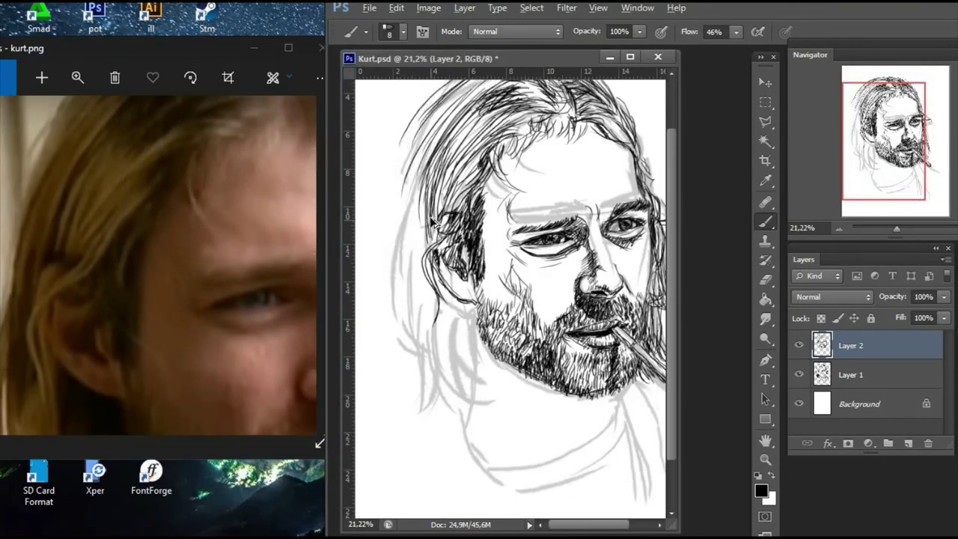
pyautogui.hotkey('ctrl', 'alt', 'z')
pyautogui.hotkey('ctrl', 'alt', 'z')
# - Redraw the curved left-hair stroke further right and hatch down the left side of the hair
pyautogui.moveTo(448, 92); pyautogui.dragTo(410, 203)
pyautogui.moveTo(421, 126); pyautogui.dragTo(393, 285)
pyautogui.moveTo(416, 192); pyautogui.dragTo(396, 307)
pyautogui.moveTo(431, 167); pyautogui.dragTo(413, 279)
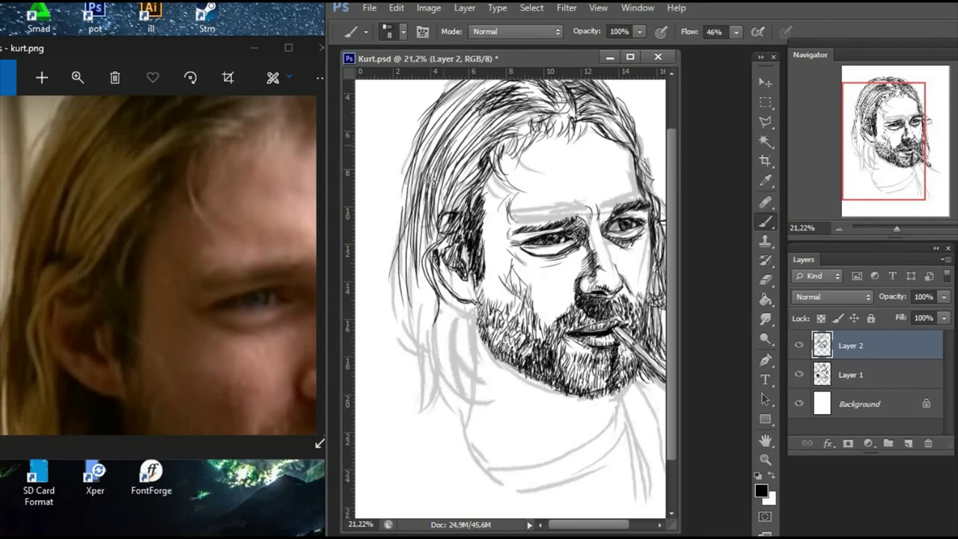
pyautogui.moveTo(438, 148); pyautogui.dragTo(419, 310)
pyautogui.scroll(1, 550, 259)
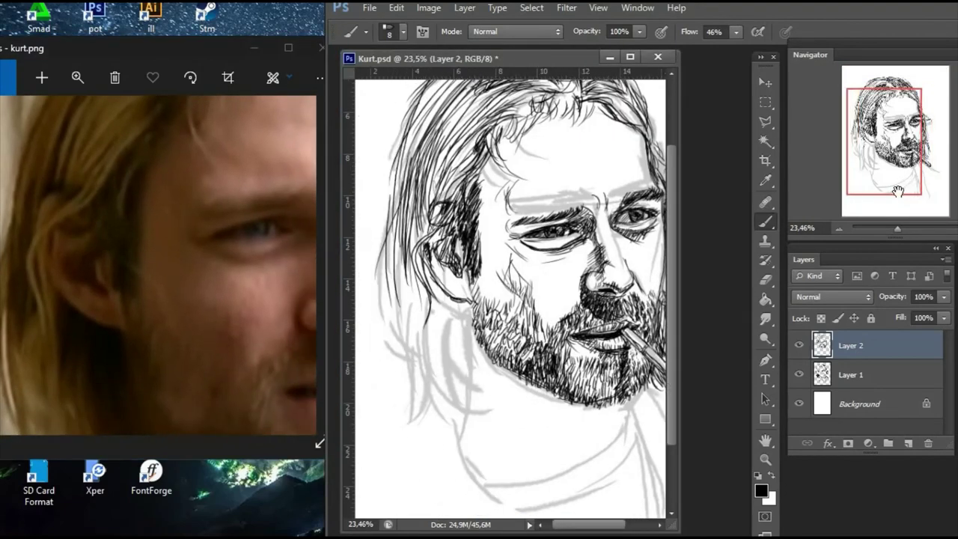
# - Lengthen the left hair downward and add strands beside the ear
pyautogui.moveTo(391, 247); pyautogui.dragTo(374, 356)
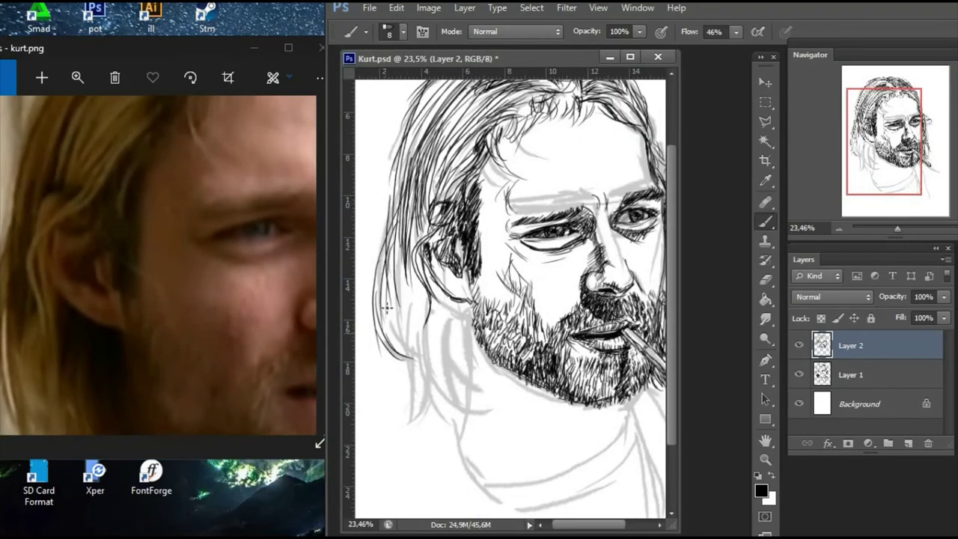
pyautogui.moveTo(413, 266); pyautogui.dragTo(391, 372)
pyautogui.moveTo(404, 310); pyautogui.dragTo(420, 385)
pyautogui.moveTo(411, 244); pyautogui.dragTo(397, 345)
pyautogui.moveTo(404, 211)
pyautogui.mouseDown()
pyautogui.moveTo(398, 320)
pyautogui.moveTo(415, 321)
pyautogui.moveTo(427, 286)
pyautogui.mouseUp()
pyautogui.moveTo(427, 226); pyautogui.dragTo(420, 374)
# - Add hair strands beside the jaw and neck and higher on the left hair
pyautogui.moveTo(443, 274)
pyautogui.mouseDown()
pyautogui.moveTo(433, 342)
pyautogui.moveTo(470, 303)
pyautogui.moveTo(444, 328)
pyautogui.mouseUp()
pyautogui.moveTo(459, 295)
pyautogui.mouseDown()
pyautogui.moveTo(452, 343)
pyautogui.moveTo(461, 371)
pyautogui.moveTo(446, 365)
pyautogui.mouseUp()
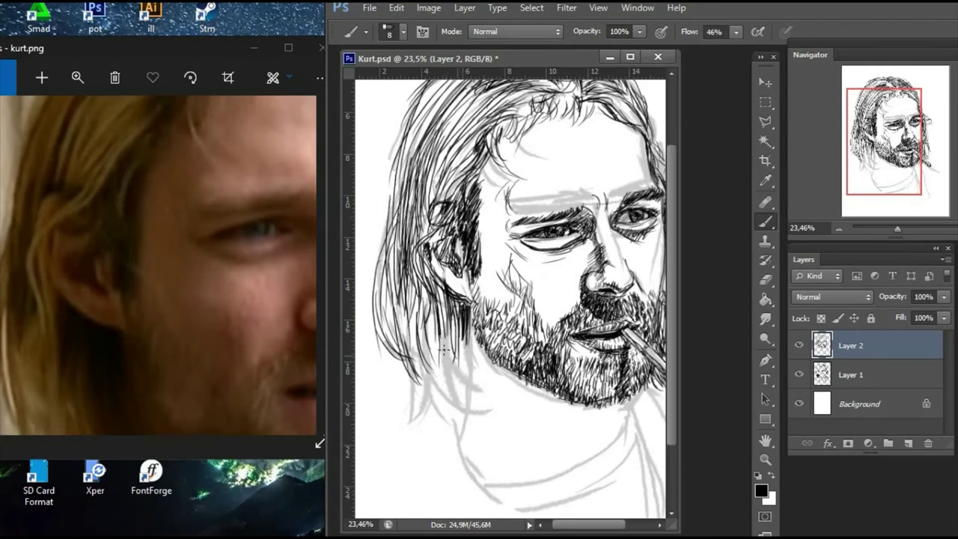
pyautogui.moveTo(453, 312); pyautogui.dragTo(446, 368)
pyautogui.moveTo(455, 292); pyautogui.dragTo(462, 381)
pyautogui.moveTo(446, 169); pyautogui.dragTo(437, 213)
pyautogui.moveTo(442, 142); pyautogui.dragTo(428, 204)
# - Add more strands to the left hair and cheek
pyautogui.moveTo(428, 139)
pyautogui.mouseDown()
pyautogui.moveTo(414, 175)
pyautogui.moveTo(418, 244)
pyautogui.mouseUp()
pyautogui.moveTo(449, 280)
pyautogui.mouseDown()
pyautogui.moveTo(431, 321)
pyautogui.moveTo(426, 307)
pyautogui.mouseUp()
pyautogui.moveTo(429, 247); pyautogui.dragTo(434, 297)
pyautogui.moveTo(437, 301); pyautogui.dragTo(431, 353)
pyautogui.scroll(-3, 449, 315)
pyautogui.moveTo(119, 322); pyautogui.dragTo(119, 179)
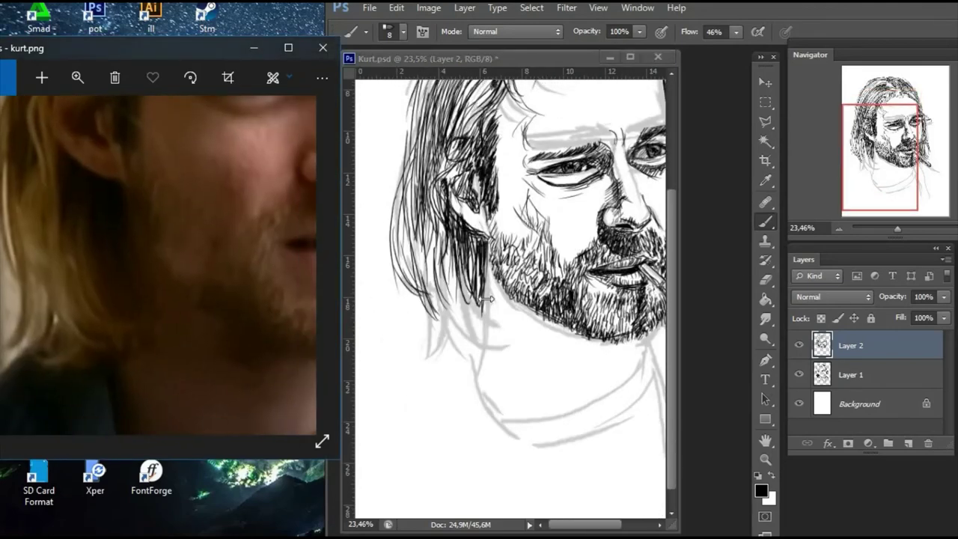
# - Ink dark strands into the lower hair along the jaw and near the cheek
pyautogui.click(483, 301)
pyautogui.moveTo(441, 280); pyautogui.dragTo(417, 354)
pyautogui.moveTo(451, 259); pyautogui.dragTo(424, 353)
pyautogui.moveTo(440, 284); pyautogui.dragTo(441, 350)
pyautogui.moveTo(449, 298); pyautogui.dragTo(464, 365)
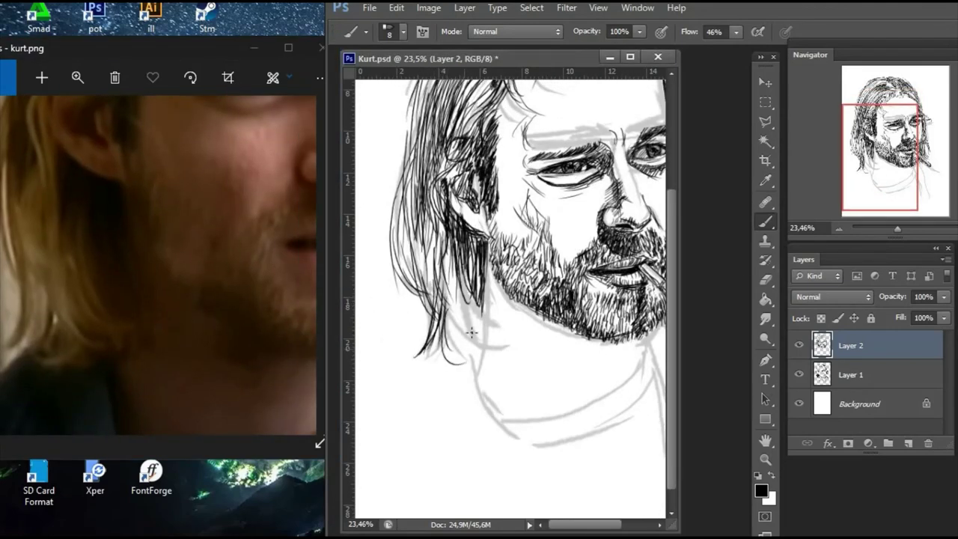
pyautogui.moveTo(471, 314)
pyautogui.mouseDown()
pyautogui.moveTo(448, 361)
pyautogui.moveTo(458, 346)
pyautogui.mouseUp()
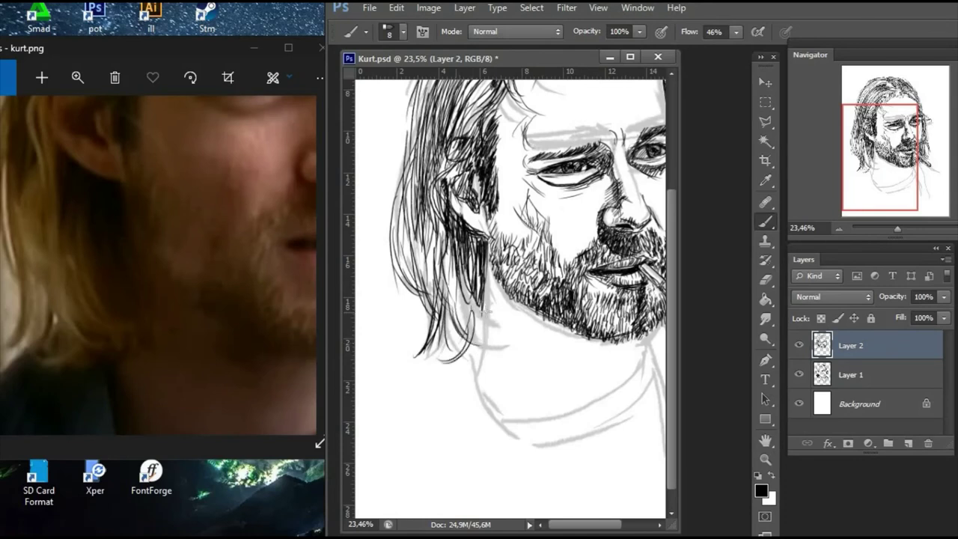
pyautogui.moveTo(449, 254); pyautogui.dragTo(479, 341)
pyautogui.moveTo(443, 234)
pyautogui.mouseDown()
pyautogui.moveTo(438, 301)
pyautogui.moveTo(416, 295)
pyautogui.mouseUp()
# - Draw the hair tips beside the cheek with lines down the neck, redrawing the misplaced ones
pyautogui.moveTo(479, 293); pyautogui.dragTo(501, 327)
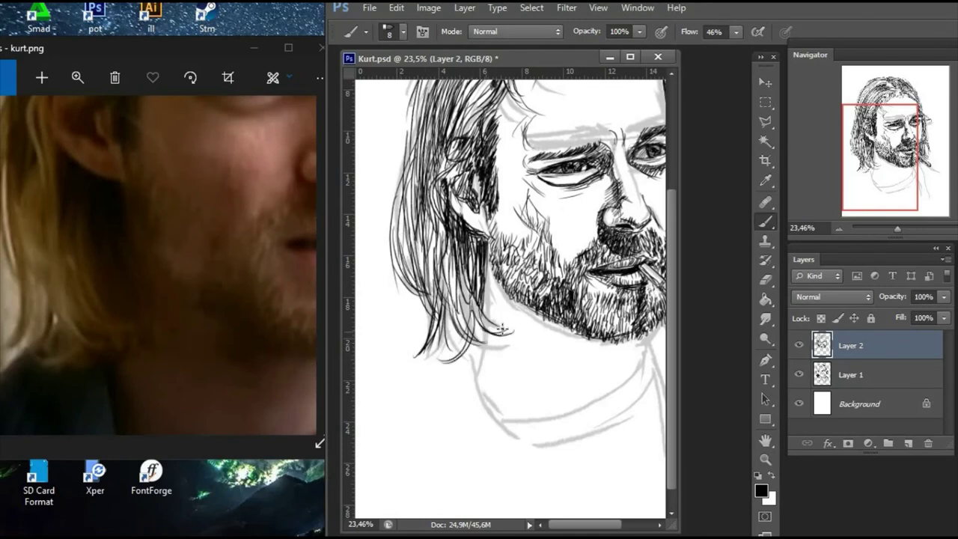
pyautogui.moveTo(484, 257)
pyautogui.mouseDown()
pyautogui.moveTo(468, 334)
pyautogui.moveTo(454, 318)
pyautogui.moveTo(494, 416)
pyautogui.mouseUp()
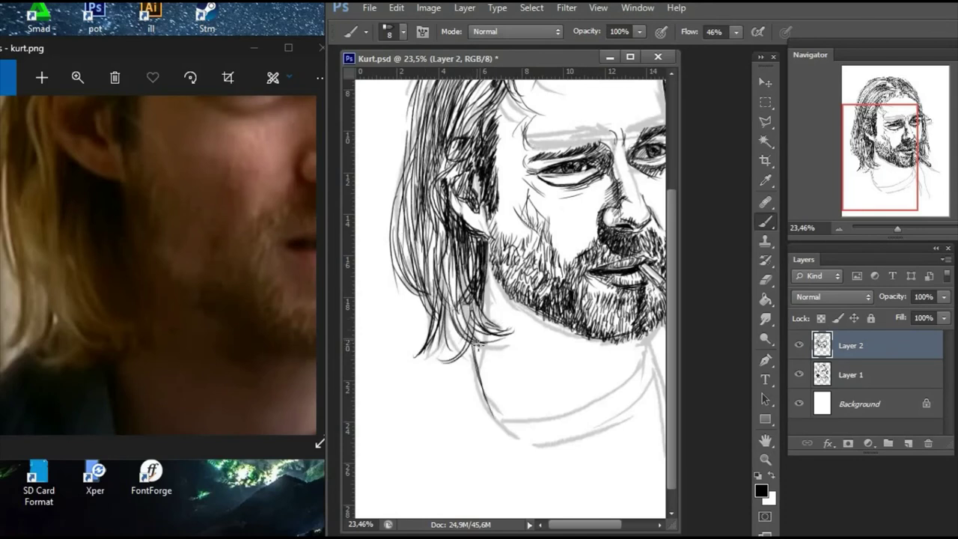
pyautogui.moveTo(474, 338); pyautogui.dragTo(504, 424)
pyautogui.hotkey('ctrl', 'alt', 'z')
pyautogui.hotkey('ctrl', 'alt', 'z')
pyautogui.moveTo(472, 346)
pyautogui.mouseDown()
pyautogui.moveTo(508, 431)
pyautogui.moveTo(503, 421)
pyautogui.mouseUp()
pyautogui.moveTo(483, 315); pyautogui.dragTo(472, 350)
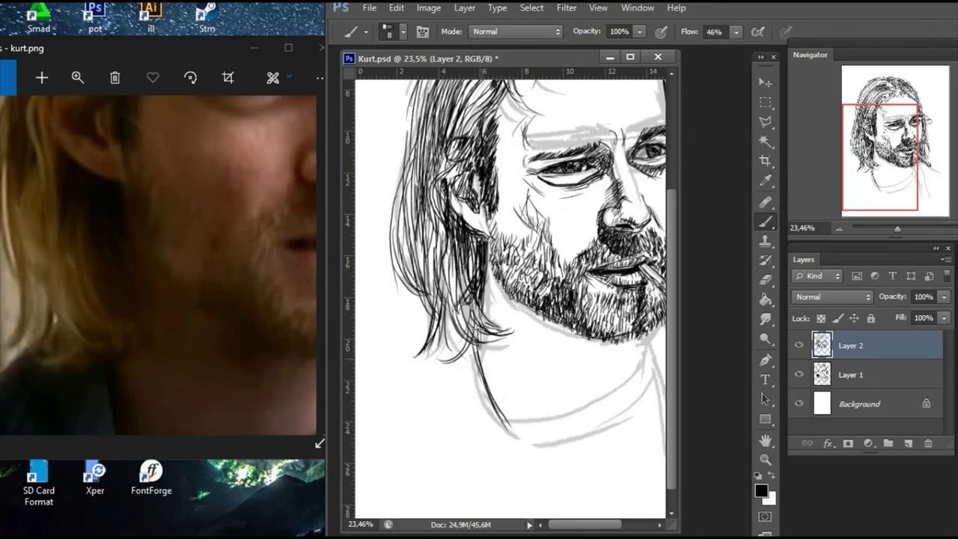
pyautogui.moveTo(884, 194); pyautogui.dragTo(910, 180)
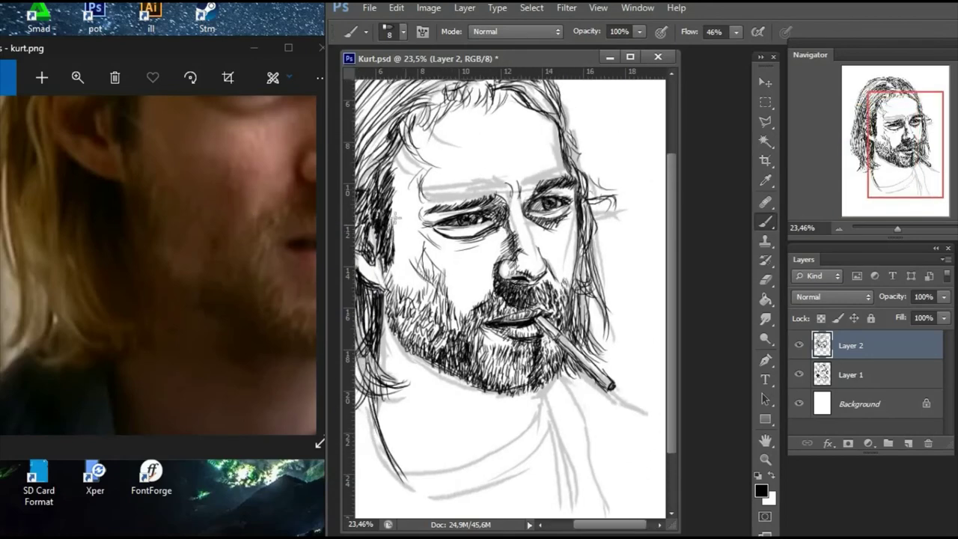
# - Hatch the hair left of the forehead and lay light hatching across the hairline
pyautogui.moveTo(413, 146); pyautogui.dragTo(383, 226)
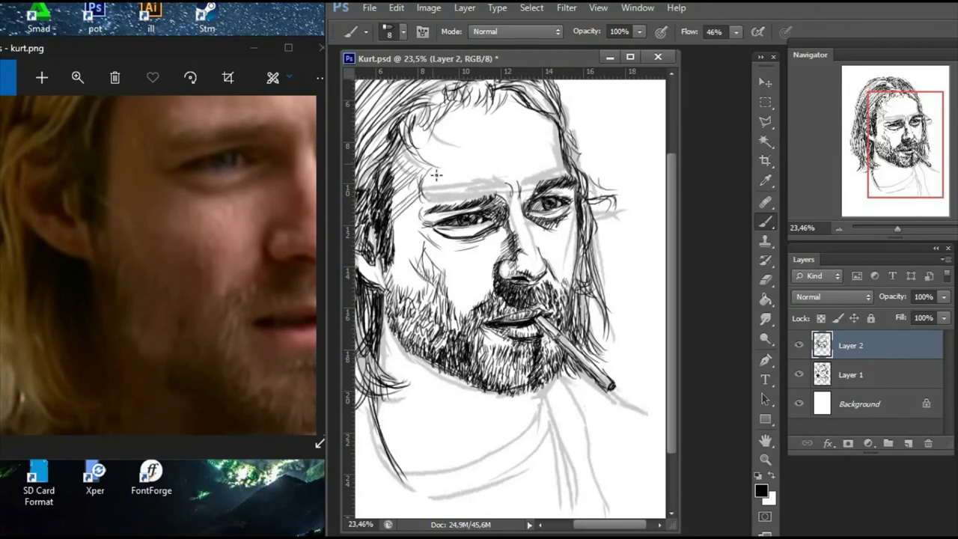
pyautogui.moveTo(432, 164); pyautogui.dragTo(391, 207)
pyautogui.moveTo(446, 159)
pyautogui.mouseDown()
pyautogui.moveTo(404, 215)
pyautogui.moveTo(421, 166)
pyautogui.mouseUp()
pyautogui.moveTo(434, 127); pyautogui.dragTo(411, 163)
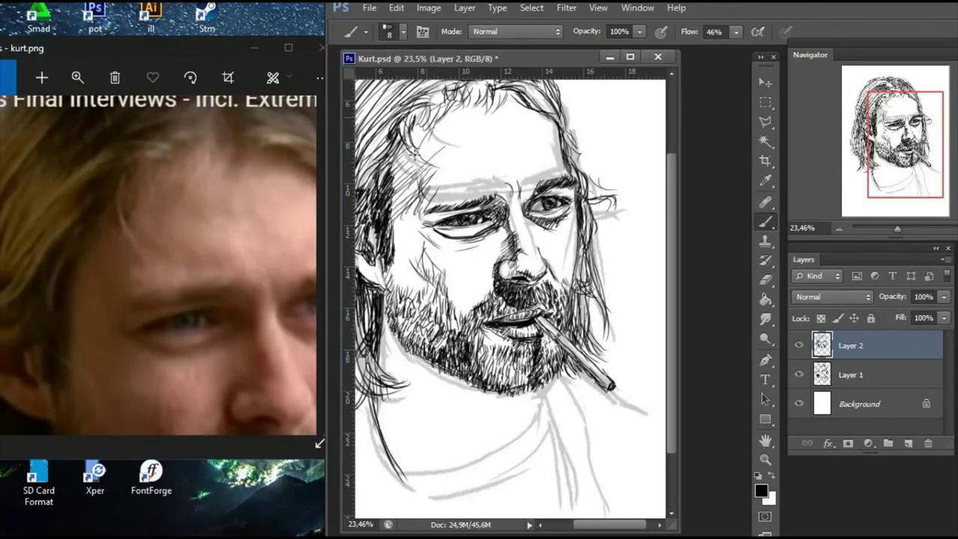
pyautogui.moveTo(464, 119)
pyautogui.mouseDown()
pyautogui.moveTo(419, 156)
pyautogui.moveTo(458, 155)
pyautogui.moveTo(447, 181)
pyautogui.mouseUp()
# - Add short vertical hatching on the forehead and hatch the cheek beside the nose and right cheek
pyautogui.moveTo(458, 168)
pyautogui.mouseDown()
pyautogui.moveTo(459, 179)
pyautogui.moveTo(478, 180)
pyautogui.mouseUp()
pyautogui.moveTo(488, 166); pyautogui.dragTo(489, 180)
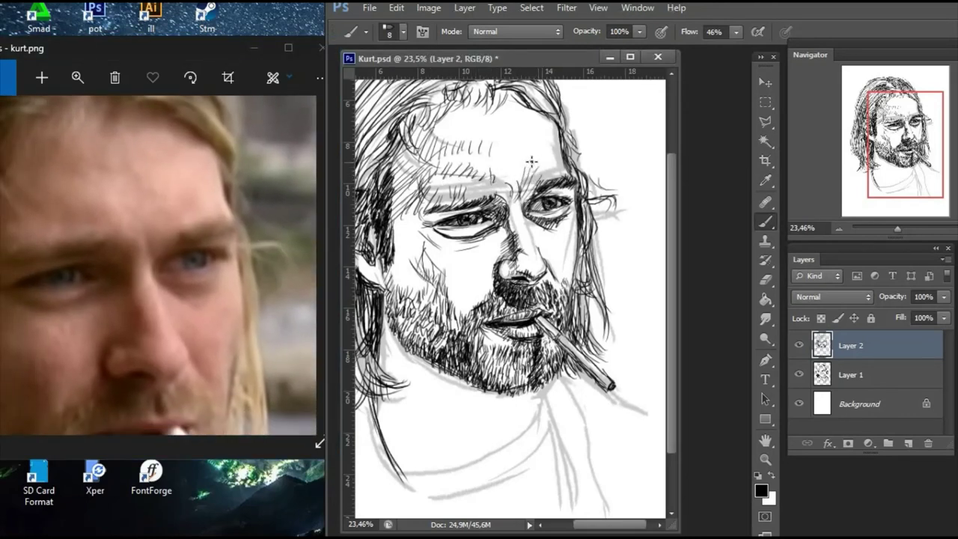
pyautogui.moveTo(492, 243); pyautogui.dragTo(503, 256)
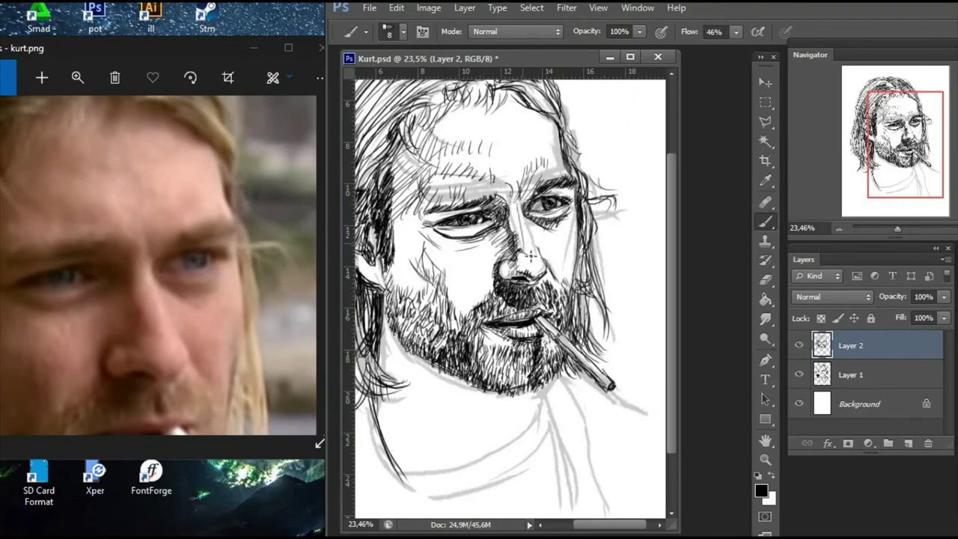
pyautogui.moveTo(901, 143); pyautogui.dragTo(892, 138)
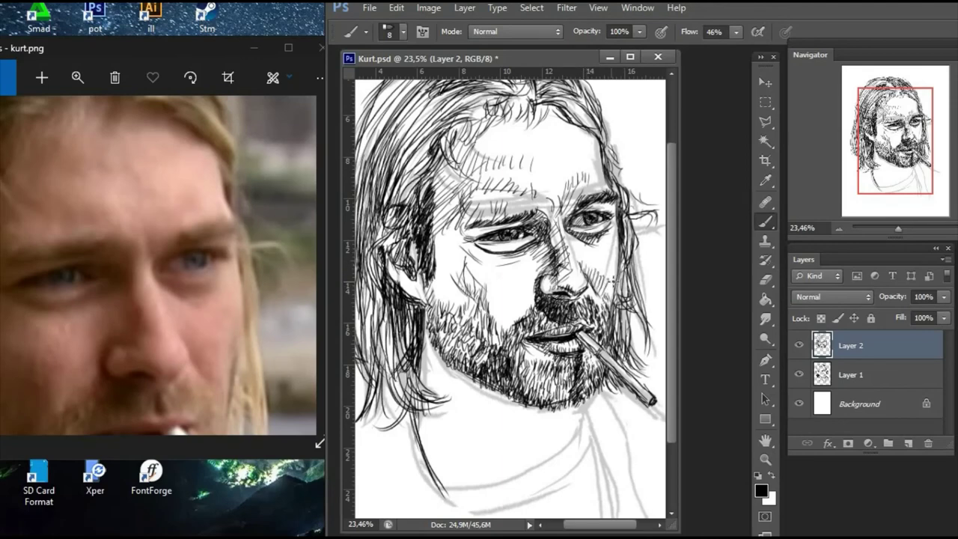
pyautogui.moveTo(616, 256); pyautogui.dragTo(603, 305)
# - Hatch the left cheek diagonally, deepen the line under the left eye, and shade the jaw
pyautogui.moveTo(854, 186); pyautogui.dragTo(846, 193)
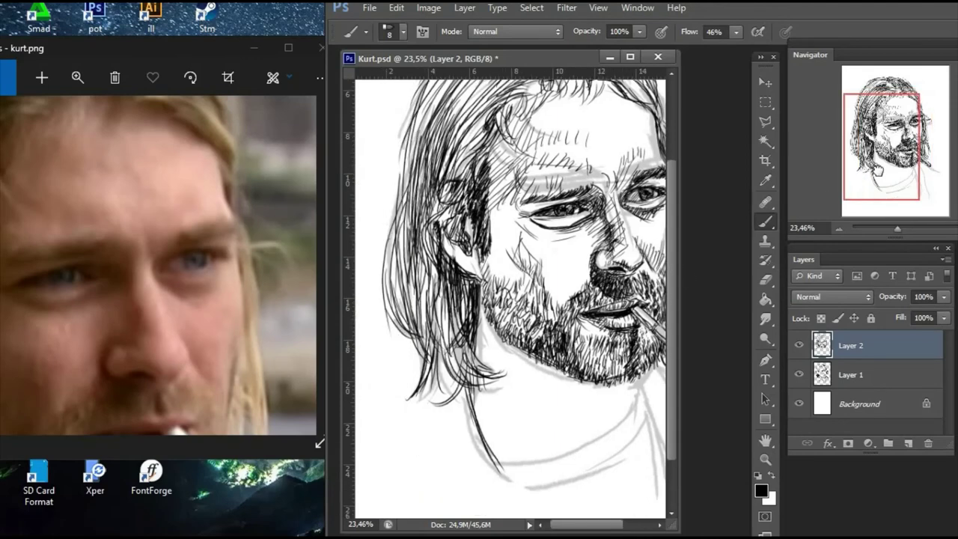
pyautogui.moveTo(487, 203)
pyautogui.mouseDown()
pyautogui.moveTo(472, 233)
pyautogui.moveTo(482, 245)
pyautogui.mouseUp()
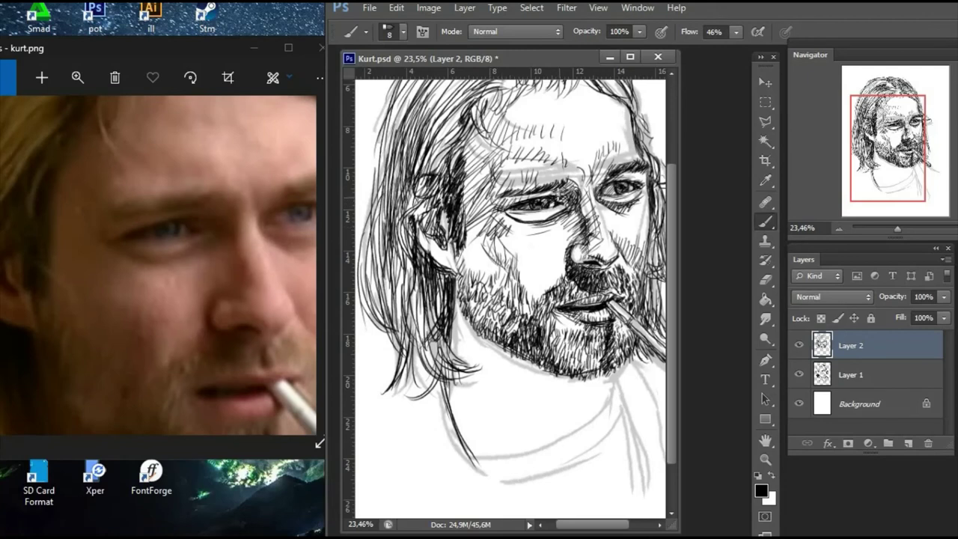
pyautogui.moveTo(544, 229)
pyautogui.mouseDown()
pyautogui.moveTo(497, 212)
pyautogui.moveTo(487, 261)
pyautogui.mouseUp()
pyautogui.moveTo(531, 244); pyautogui.dragTo(460, 276)
pyautogui.moveTo(482, 232)
pyautogui.mouseDown()
pyautogui.moveTo(458, 274)
pyautogui.moveTo(476, 310)
pyautogui.mouseUp()
# - Zoom in and hatch the hair strand left of the face
pyautogui.scroll(1, 889, 229)
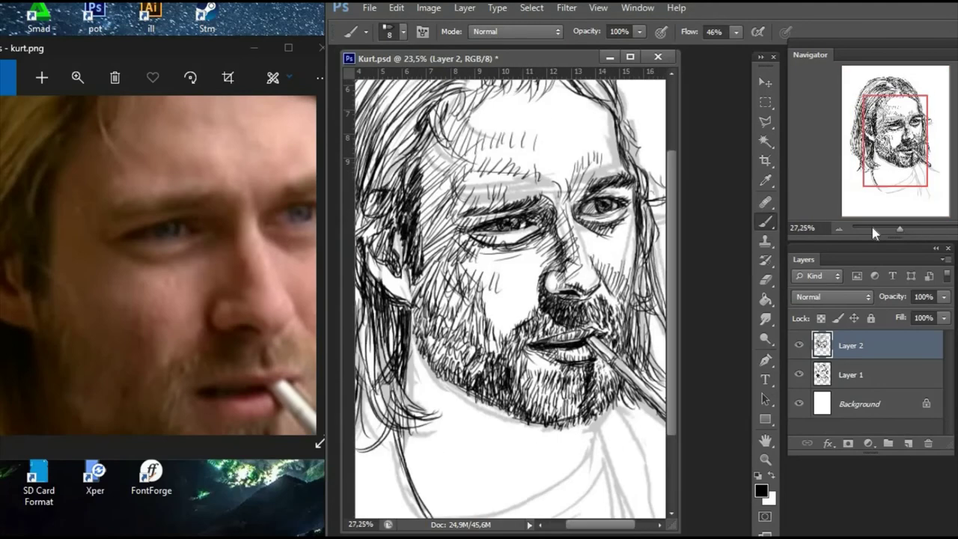
pyautogui.scroll(1, 872, 227)
pyautogui.moveTo(895, 142); pyautogui.dragTo(882, 140)
pyautogui.moveTo(88, 222); pyautogui.dragTo(118, 221)
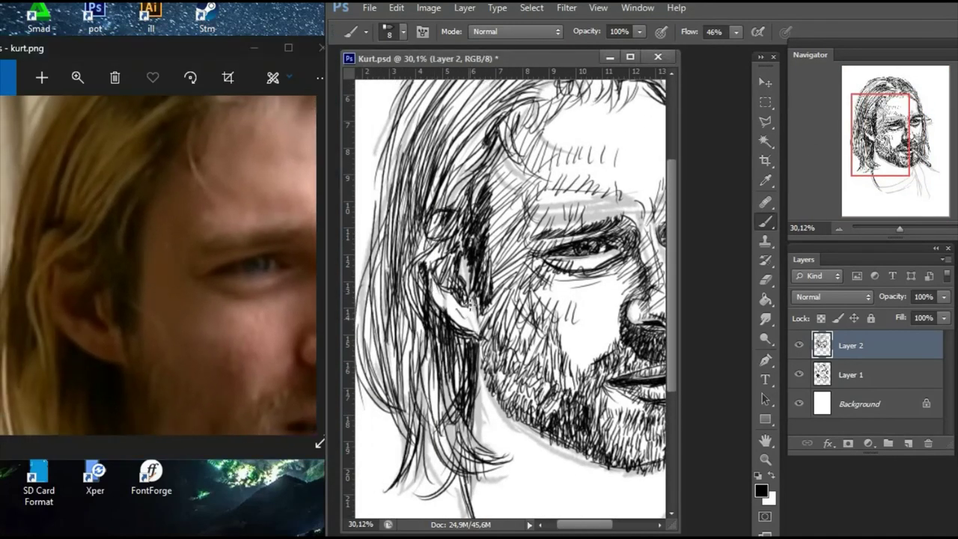
pyautogui.moveTo(439, 270)
pyautogui.mouseDown()
pyautogui.moveTo(432, 303)
pyautogui.moveTo(468, 329)
pyautogui.mouseUp()
pyautogui.moveTo(466, 293); pyautogui.dragTo(485, 340)
pyautogui.moveTo(478, 247); pyautogui.dragTo(463, 303)
pyautogui.moveTo(453, 233); pyautogui.dragTo(420, 277)
pyautogui.moveTo(428, 238); pyautogui.dragTo(399, 271)
# - Show the full reference face and switch to the Eraser at size 50
pyautogui.scroll(-8, 892, 226)
pyautogui.scroll(2, 893, 226)
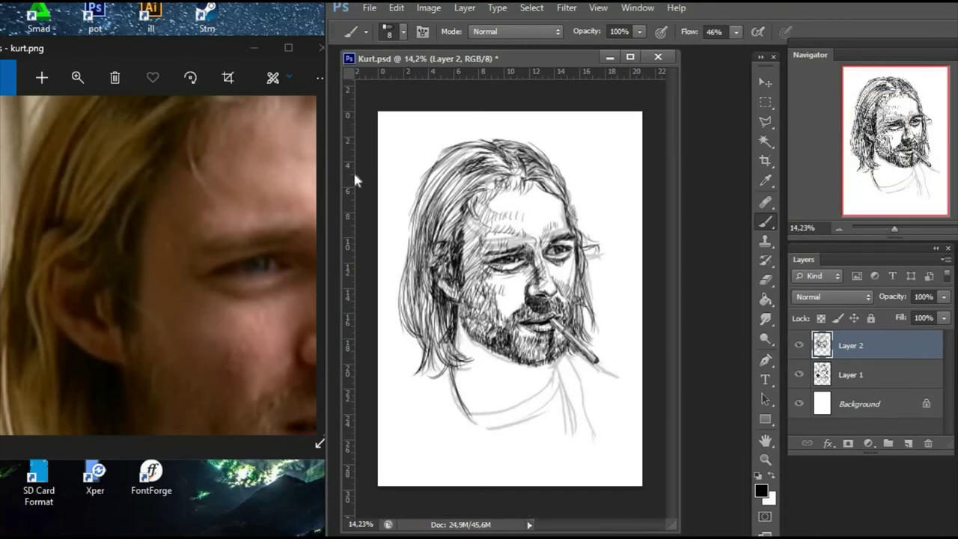
pyautogui.click(78, 77)
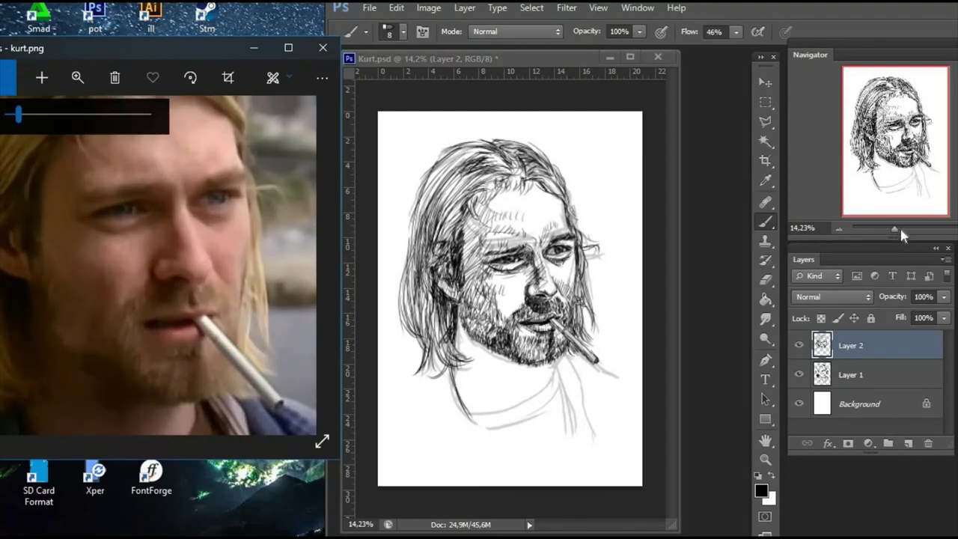
pyautogui.scroll(4, 901, 230)
pyautogui.press('e')
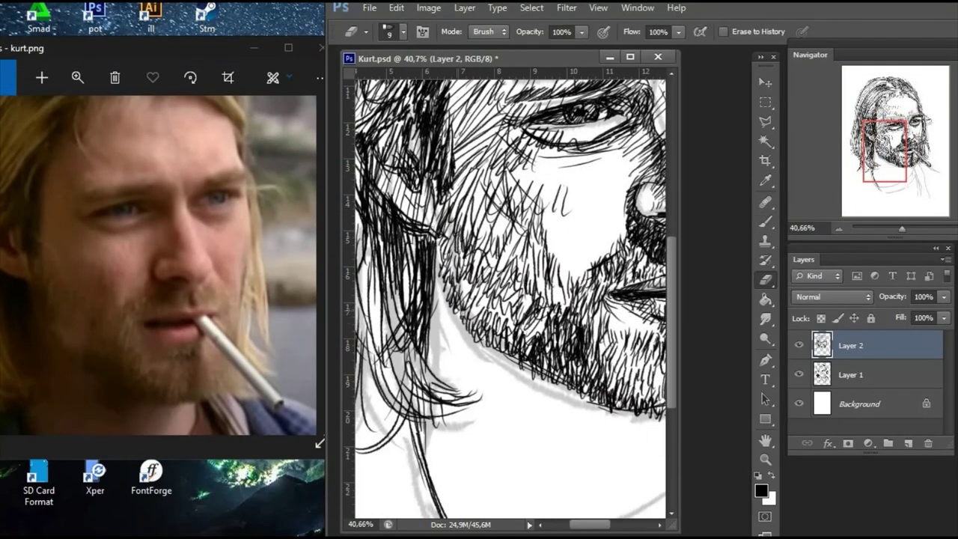
pyautogui.press(']')
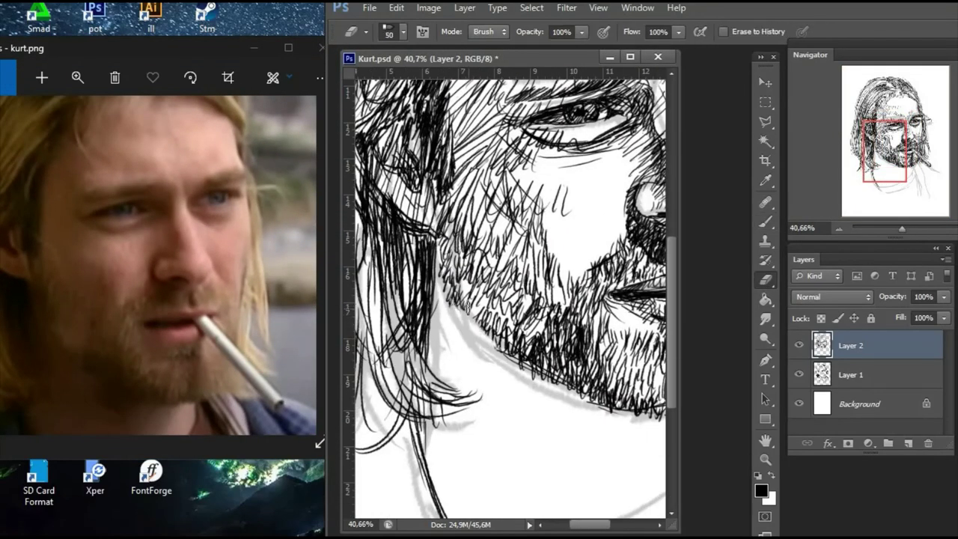
# - Return to the Brush and hatch the beard along the jaw
pyautogui.click(764, 223)
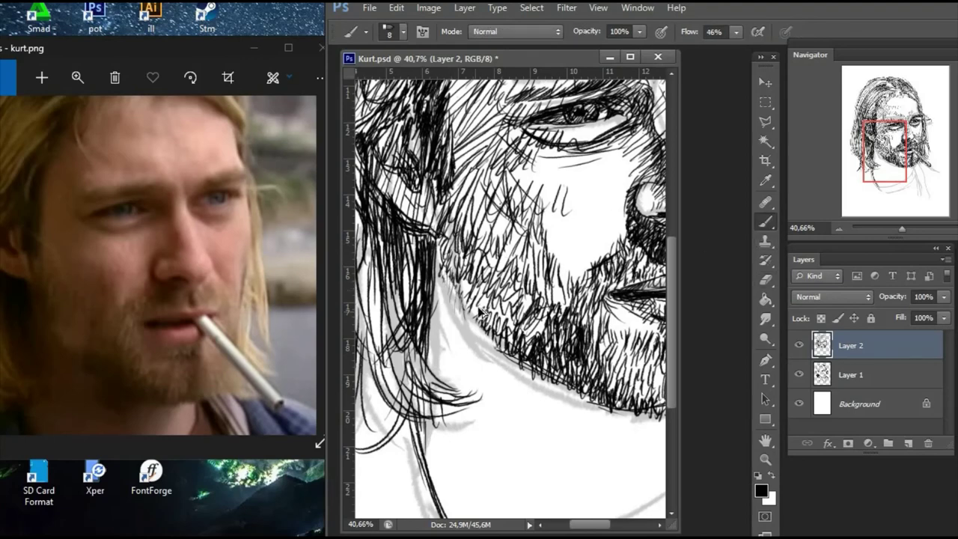
pyautogui.moveTo(449, 273); pyautogui.dragTo(494, 352)
pyautogui.moveTo(471, 299); pyautogui.dragTo(499, 355)
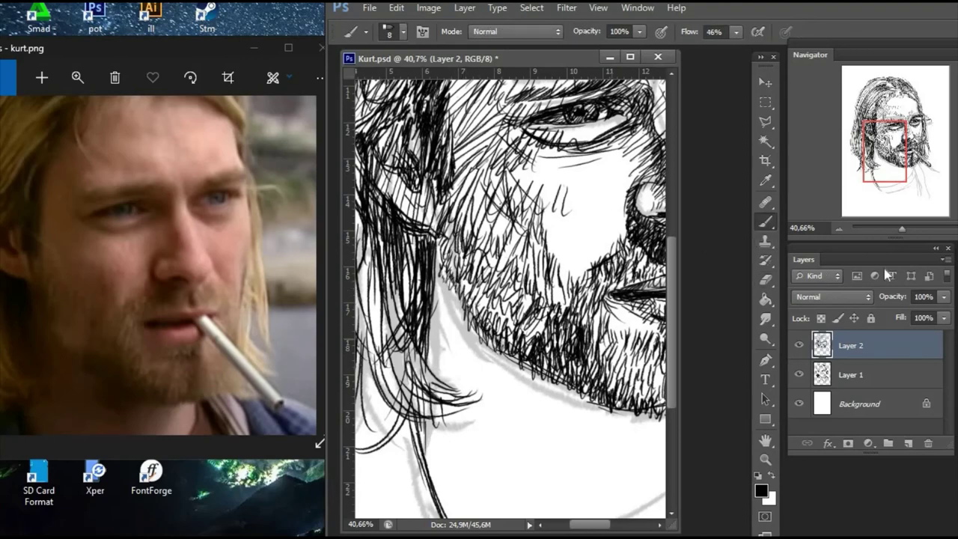
pyautogui.moveTo(902, 228); pyautogui.dragTo(898, 229)
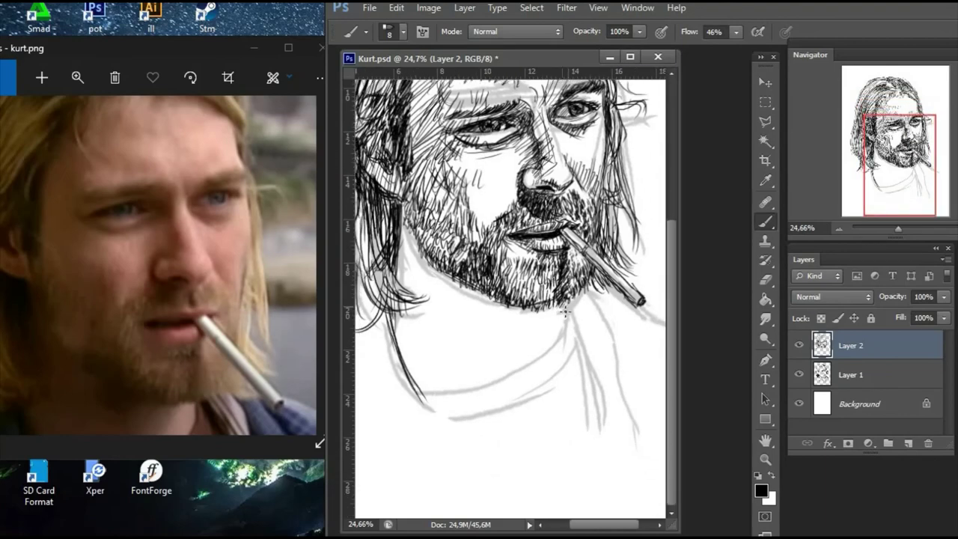
# - Draw the neckline up to the right collar and the lower collar line to the right shoulder
pyautogui.moveTo(419, 391); pyautogui.dragTo(574, 338)
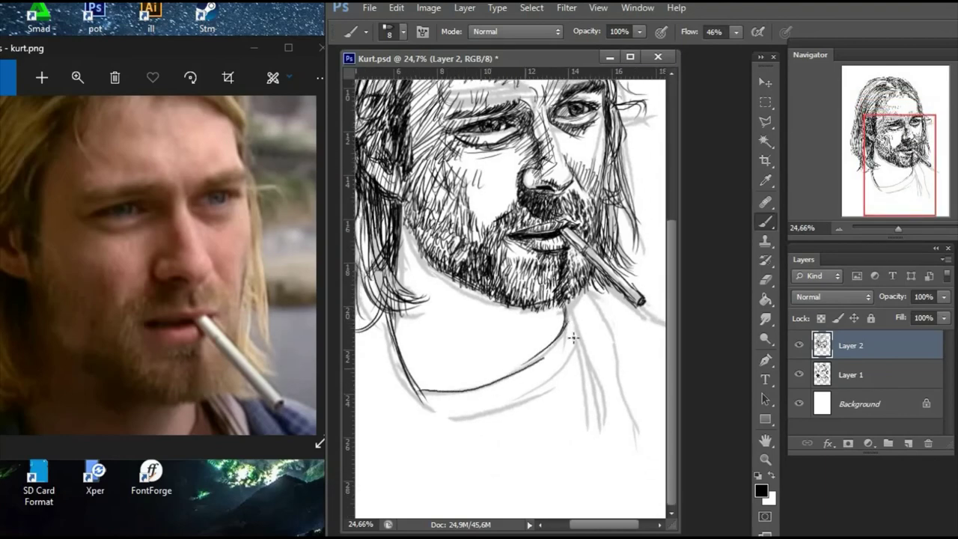
pyautogui.hotkey('ctrl', 'z')
pyautogui.moveTo(421, 389); pyautogui.dragTo(576, 321)
pyautogui.moveTo(449, 404)
pyautogui.mouseDown()
pyautogui.moveTo(494, 404)
pyautogui.moveTo(488, 431)
pyautogui.moveTo(557, 400)
pyautogui.mouseUp()
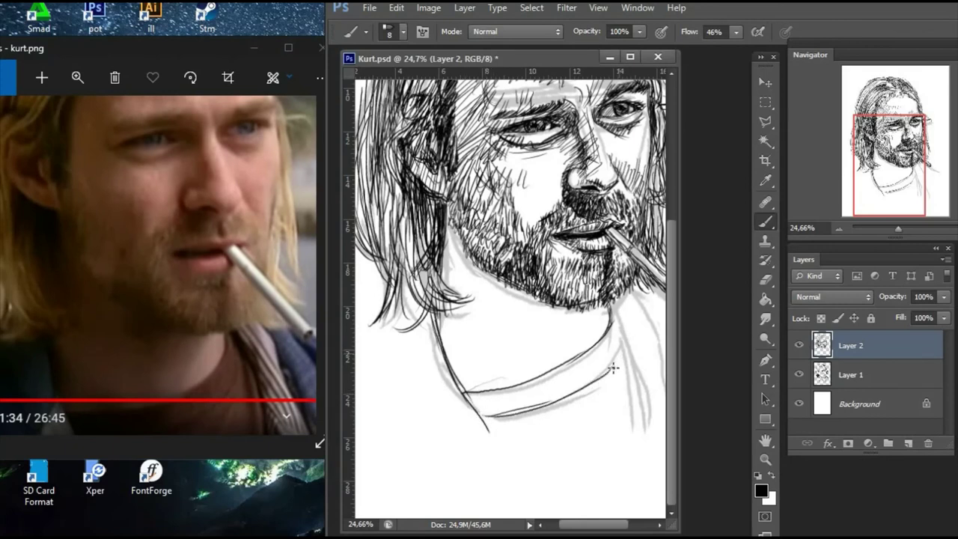
pyautogui.moveTo(491, 418); pyautogui.dragTo(620, 341)
pyautogui.hotkey('ctrl', 'z')
pyautogui.moveTo(492, 414)
pyautogui.mouseDown()
pyautogui.moveTo(621, 337)
pyautogui.moveTo(615, 309)
pyautogui.mouseUp()
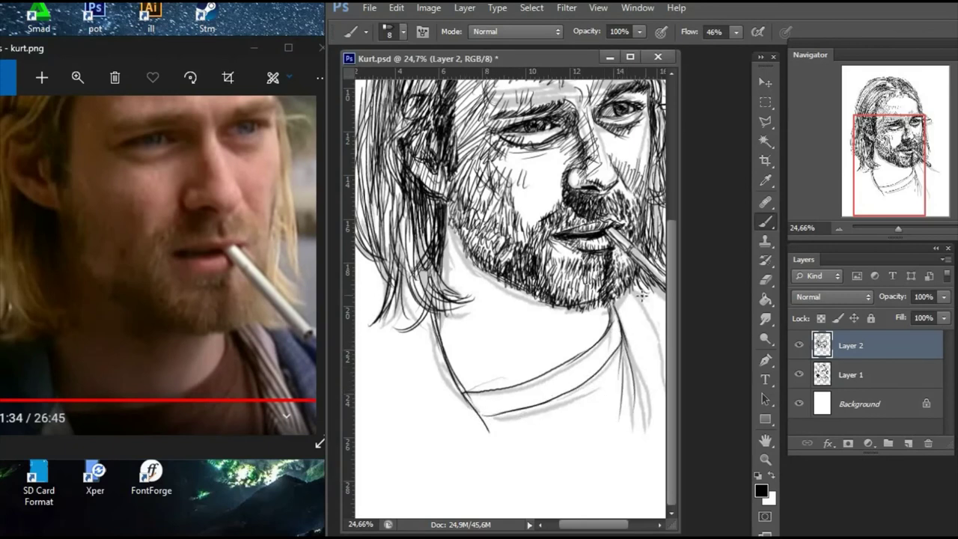
# - Draw the right side of the neck and the shoulder curve below the cigarette tip
pyautogui.moveTo(893, 210); pyautogui.dragTo(916, 210)
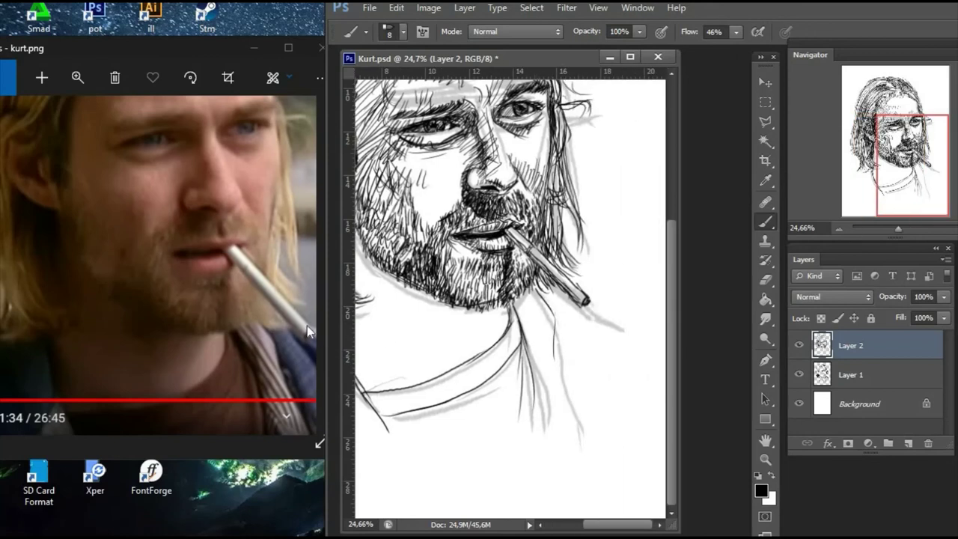
pyautogui.moveTo(558, 352); pyautogui.dragTo(579, 430)
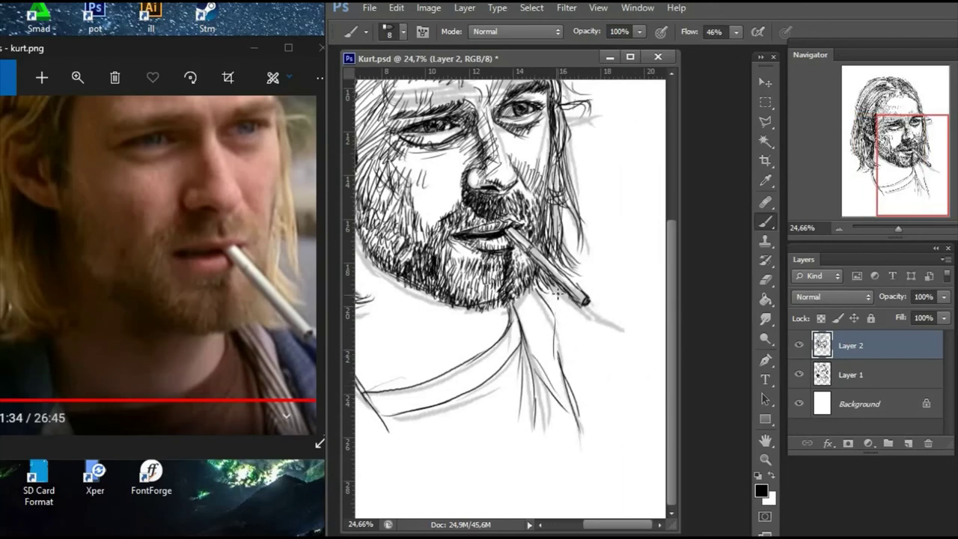
pyautogui.moveTo(558, 293); pyautogui.dragTo(595, 385)
pyautogui.hotkey('ctrl', 'z')
pyautogui.moveTo(557, 292); pyautogui.dragTo(612, 396)
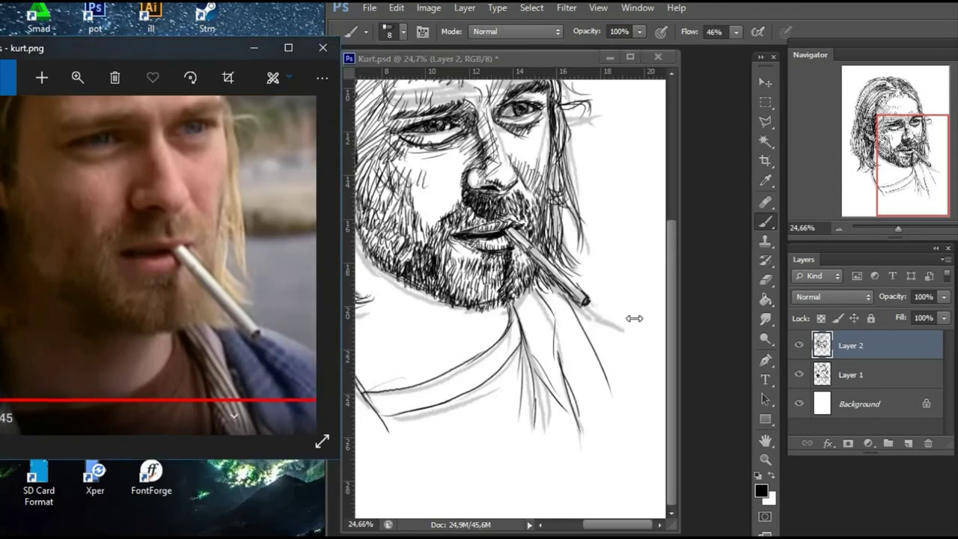
pyautogui.moveTo(591, 303); pyautogui.dragTo(663, 338)
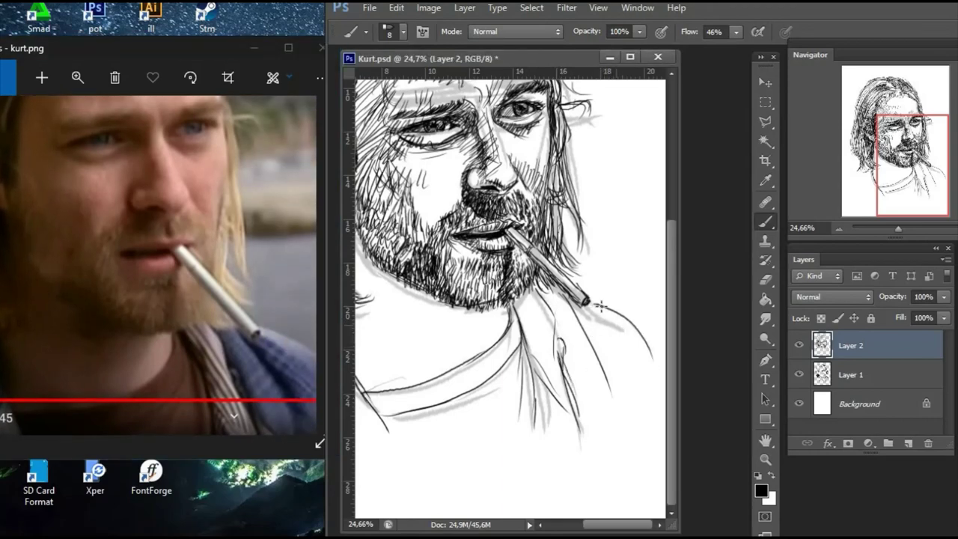
# - Draw the left shoulder line from the beard, darken the beard's bottom, and hatch the shirt
pyautogui.moveTo(881, 225); pyautogui.dragTo(894, 228)
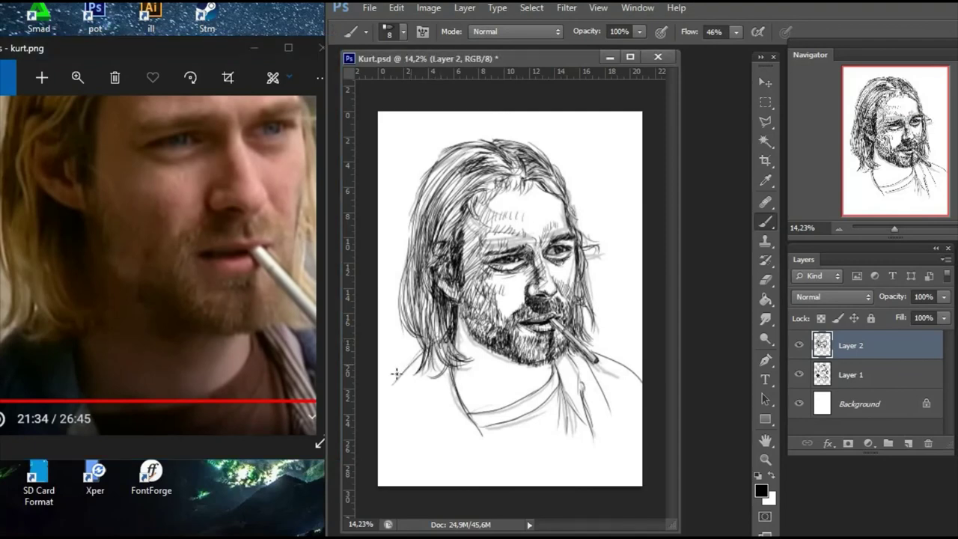
pyautogui.moveTo(443, 348); pyautogui.dragTo(379, 381)
pyautogui.hotkey('ctrl', 'z')
pyautogui.moveTo(443, 349); pyautogui.dragTo(379, 380)
pyautogui.moveTo(880, 225); pyautogui.dragTo(896, 227)
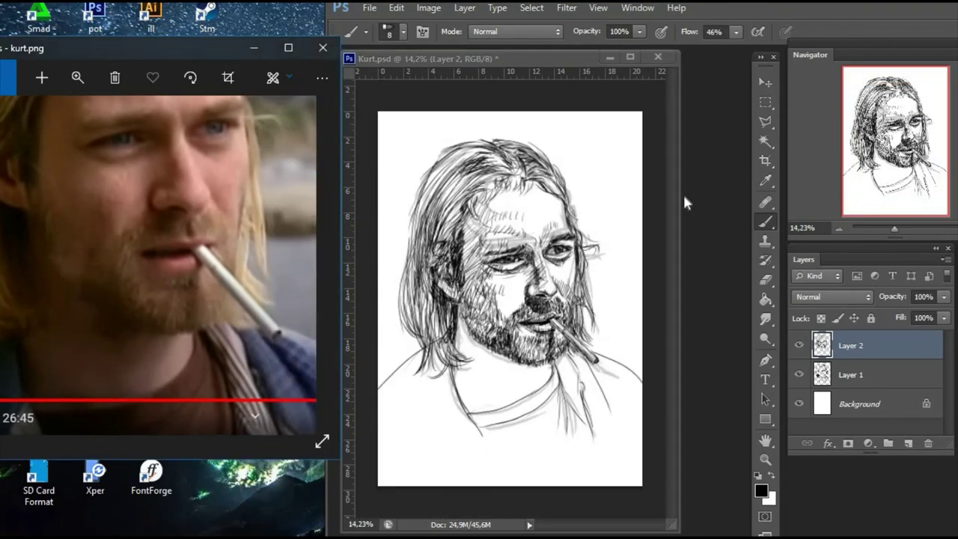
pyautogui.click(464, 342)
pyautogui.moveTo(514, 358); pyautogui.dragTo(499, 368)
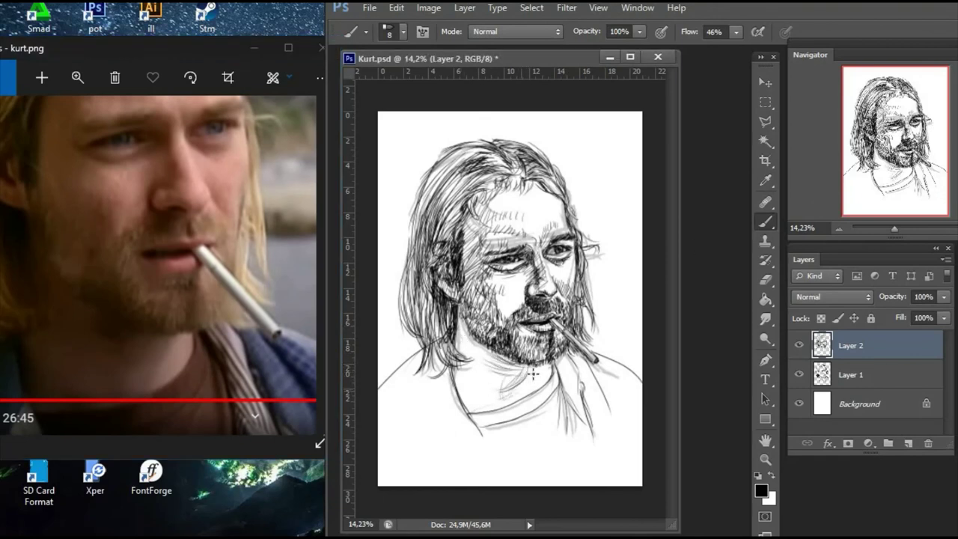
pyautogui.moveTo(526, 391); pyautogui.dragTo(515, 367)
# - Zoom in and draw flowing hair strokes over the neck and across the beard's underside
pyautogui.scroll(3, 458, 324)
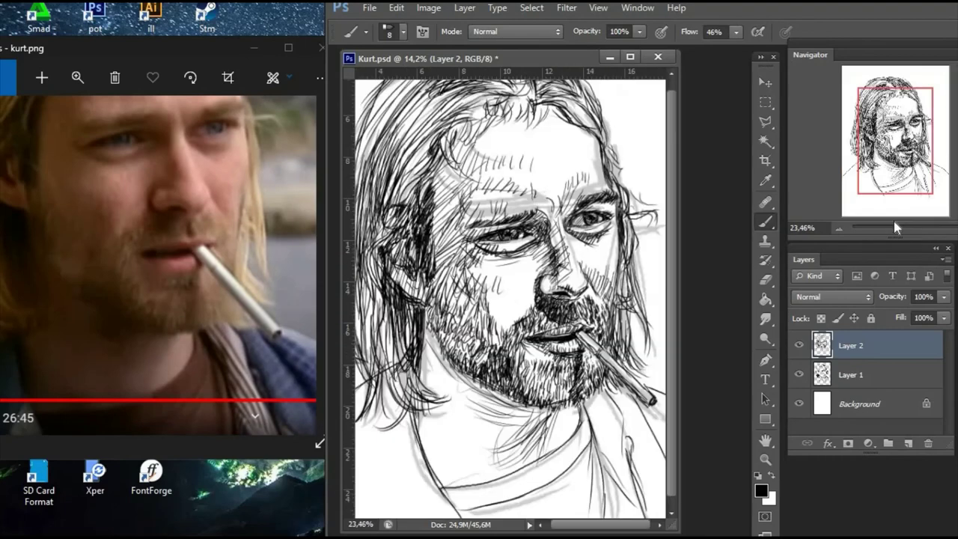
pyautogui.scroll(2, 455, 284)
pyautogui.moveTo(447, 253); pyautogui.dragTo(485, 308)
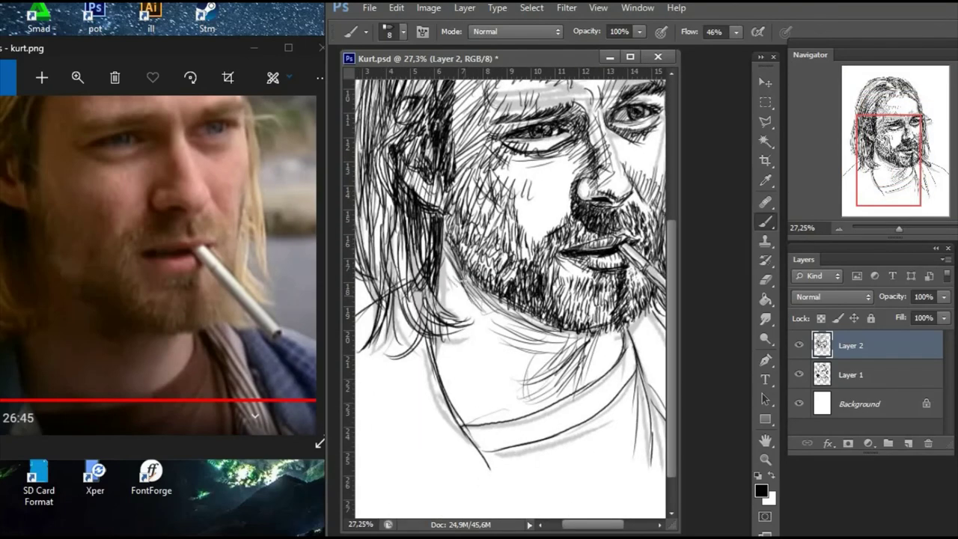
pyautogui.moveTo(446, 276); pyautogui.dragTo(512, 337)
pyautogui.moveTo(447, 301); pyautogui.dragTo(500, 352)
pyautogui.moveTo(441, 255)
pyautogui.mouseDown()
pyautogui.moveTo(466, 315)
pyautogui.moveTo(494, 346)
pyautogui.mouseUp()
pyautogui.moveTo(464, 294); pyautogui.dragTo(557, 335)
pyautogui.moveTo(491, 326); pyautogui.dragTo(568, 339)
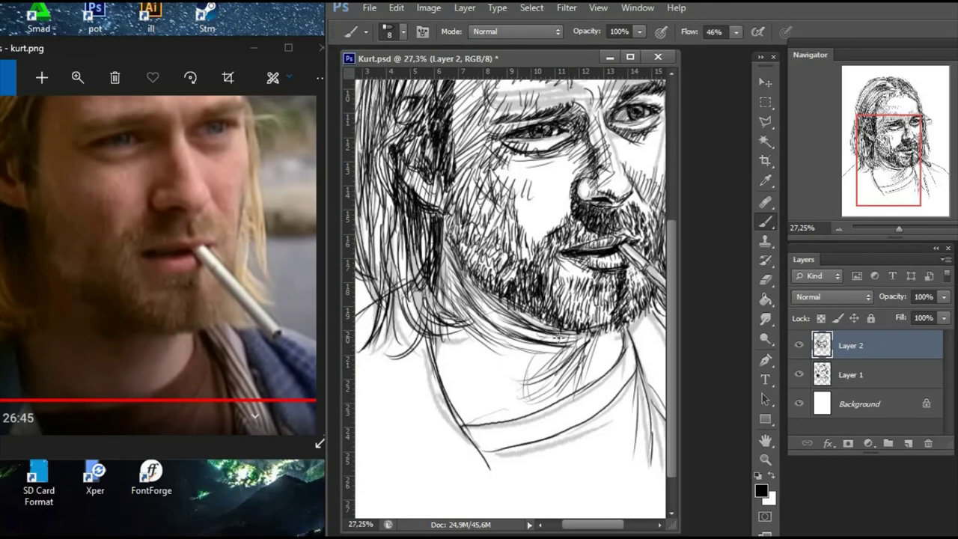
# - Add dark hair strokes under the beard and chin, extending down toward the collar
pyautogui.moveTo(524, 318)
pyautogui.mouseDown()
pyautogui.moveTo(577, 339)
pyautogui.moveTo(555, 357)
pyautogui.mouseUp()
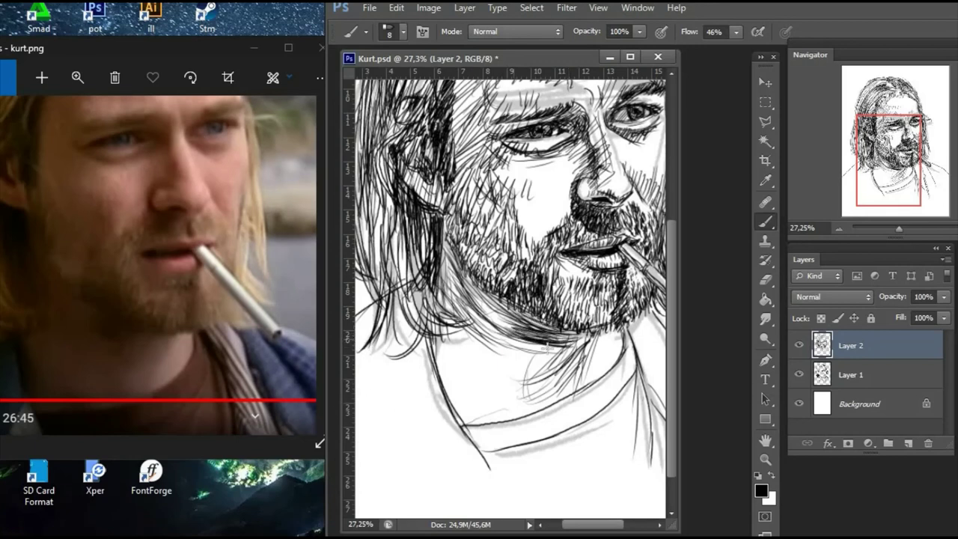
pyautogui.moveTo(501, 337)
pyautogui.mouseDown()
pyautogui.moveTo(573, 355)
pyautogui.moveTo(591, 339)
pyautogui.mouseUp()
pyautogui.moveTo(566, 350); pyautogui.dragTo(595, 337)
pyautogui.moveTo(517, 373); pyautogui.dragTo(582, 341)
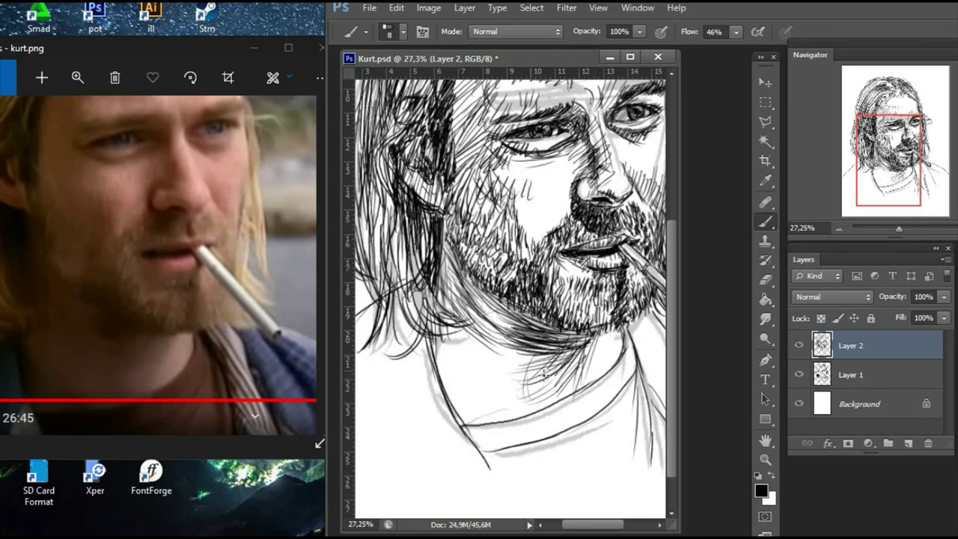
pyautogui.moveTo(491, 394); pyautogui.dragTo(555, 369)
pyautogui.moveTo(495, 410); pyautogui.dragTo(563, 382)
# - Draw dark hair strokes down the neck and hatch the neck below the beard
pyautogui.moveTo(437, 331); pyautogui.dragTo(461, 396)
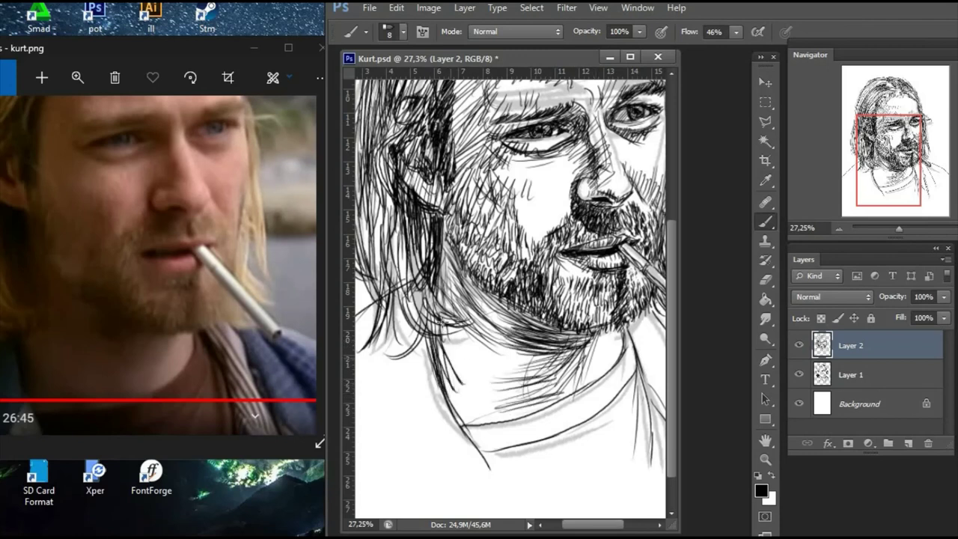
pyautogui.moveTo(432, 314); pyautogui.dragTo(468, 382)
pyautogui.moveTo(446, 333); pyautogui.dragTo(479, 416)
pyautogui.moveTo(441, 314)
pyautogui.mouseDown()
pyautogui.moveTo(469, 412)
pyautogui.moveTo(506, 357)
pyautogui.mouseUp()
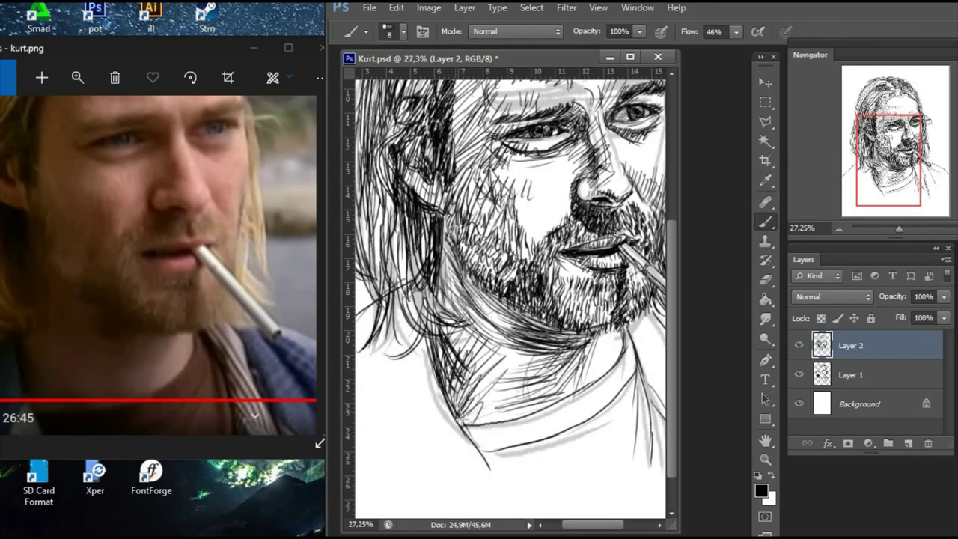
pyautogui.moveTo(461, 431)
pyautogui.mouseDown()
pyautogui.moveTo(509, 399)
pyautogui.moveTo(543, 409)
pyautogui.mouseUp()
pyautogui.moveTo(479, 388); pyautogui.dragTo(521, 355)
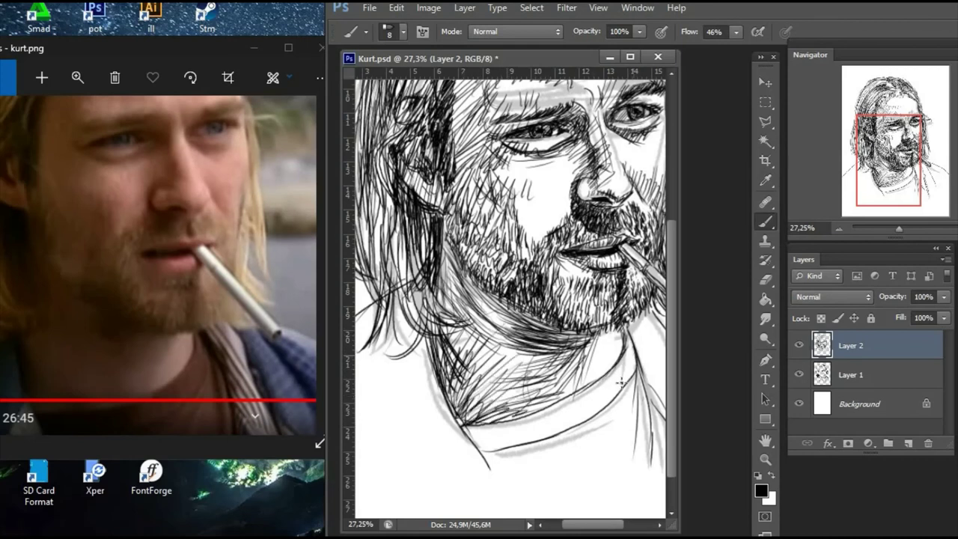
# - Add diagonal hatching over the lower neck and collar
pyautogui.moveTo(476, 428); pyautogui.dragTo(571, 414)
pyautogui.moveTo(462, 447)
pyautogui.mouseDown()
pyautogui.moveTo(557, 411)
pyautogui.moveTo(556, 423)
pyautogui.mouseUp()
pyautogui.moveTo(591, 397)
pyautogui.mouseDown()
pyautogui.moveTo(490, 462)
pyautogui.moveTo(501, 476)
pyautogui.mouseUp()
pyautogui.moveTo(636, 401); pyautogui.dragTo(577, 494)
pyautogui.moveTo(879, 228); pyautogui.dragTo(895, 228)
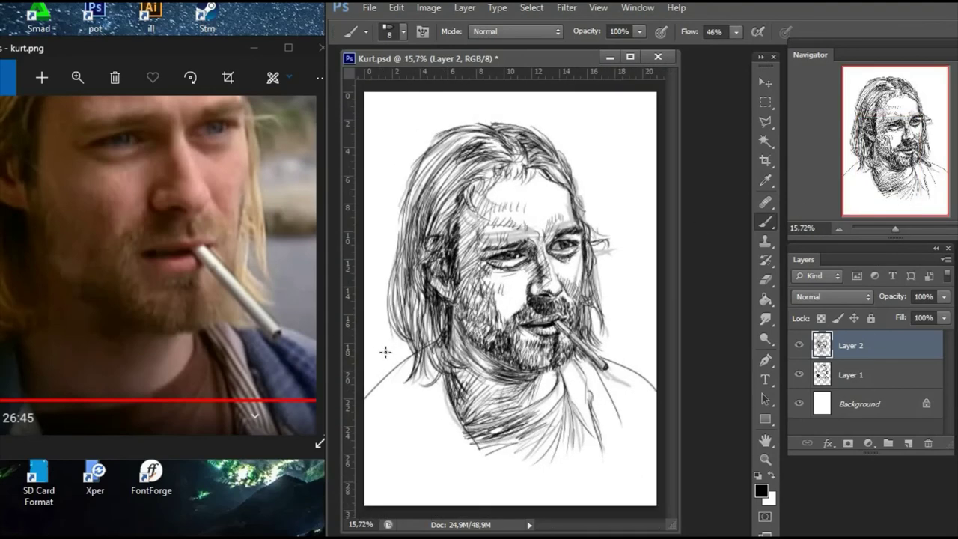
# - Paint thick size-40 black strokes over the lower-left shoulder and beside the hair's left edge
pyautogui.moveTo(364, 380)
pyautogui.mouseDown()
pyautogui.moveTo(412, 346)
pyautogui.moveTo(367, 377)
pyautogui.moveTo(401, 347)
pyautogui.moveTo(376, 339)
pyautogui.moveTo(380, 328)
pyautogui.mouseUp()
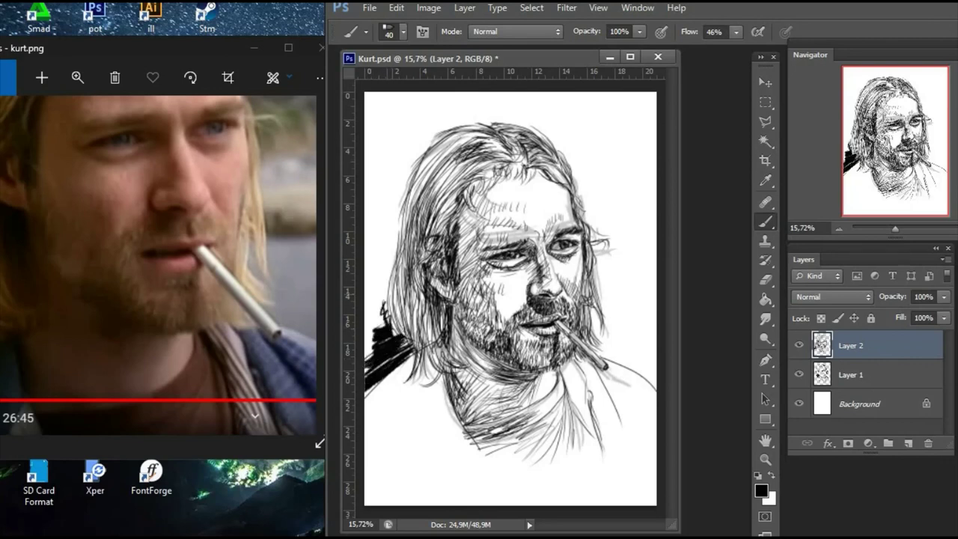
pyautogui.moveTo(389, 270); pyautogui.dragTo(378, 329)
pyautogui.moveTo(379, 287); pyautogui.dragTo(363, 362)
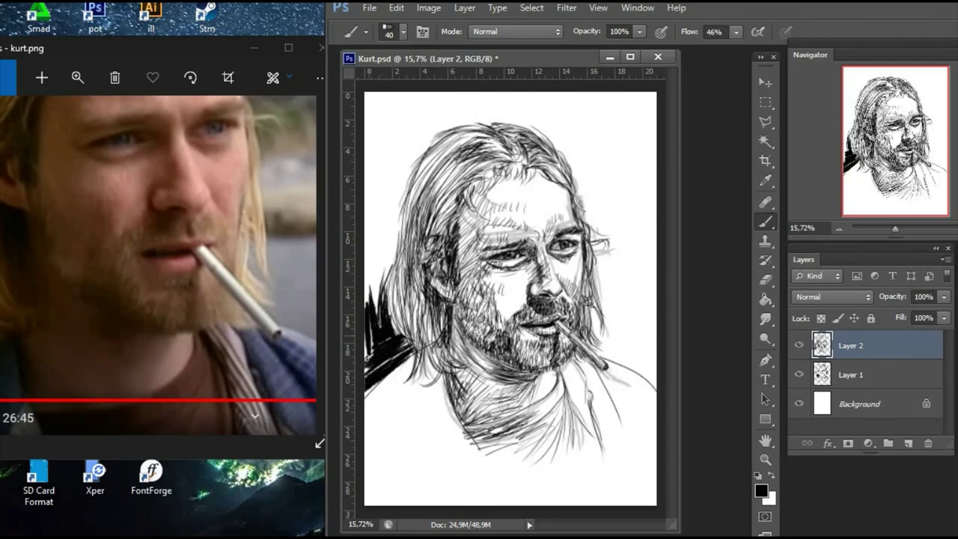
pyautogui.moveTo(376, 314); pyautogui.dragTo(367, 377)
pyautogui.moveTo(895, 228); pyautogui.dragTo(893, 228)
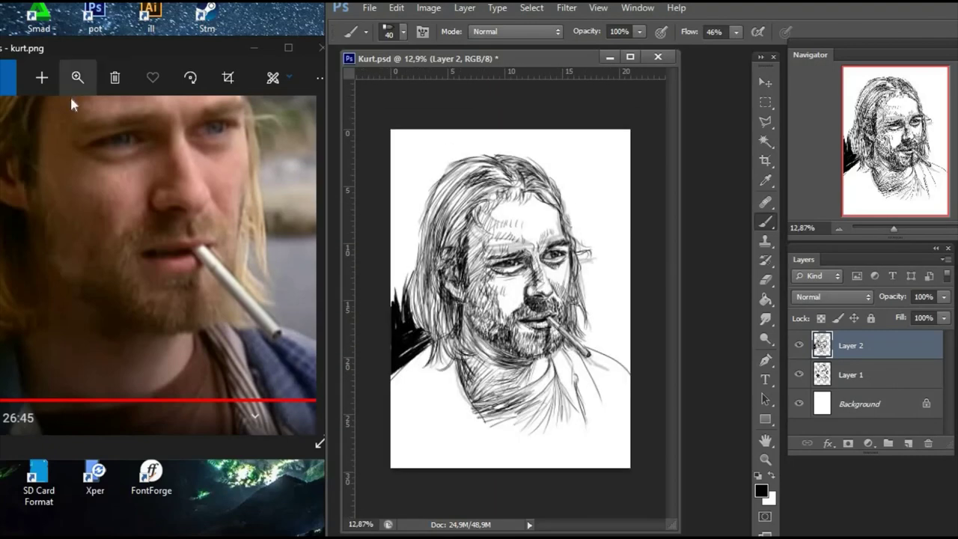
pyautogui.click(70, 95)
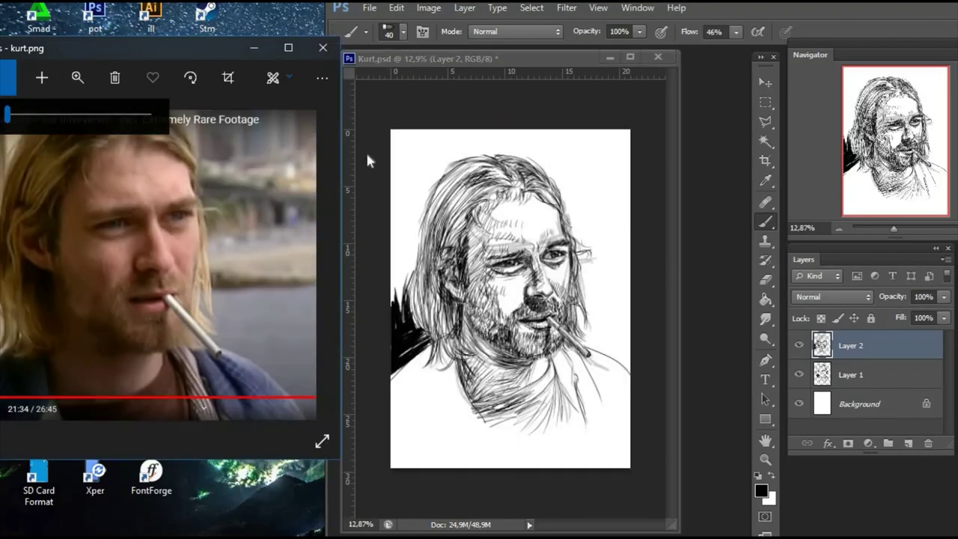
pyautogui.click(462, 207)
# - Fill the strip along the hair's left edge with solid black
pyautogui.press('e')
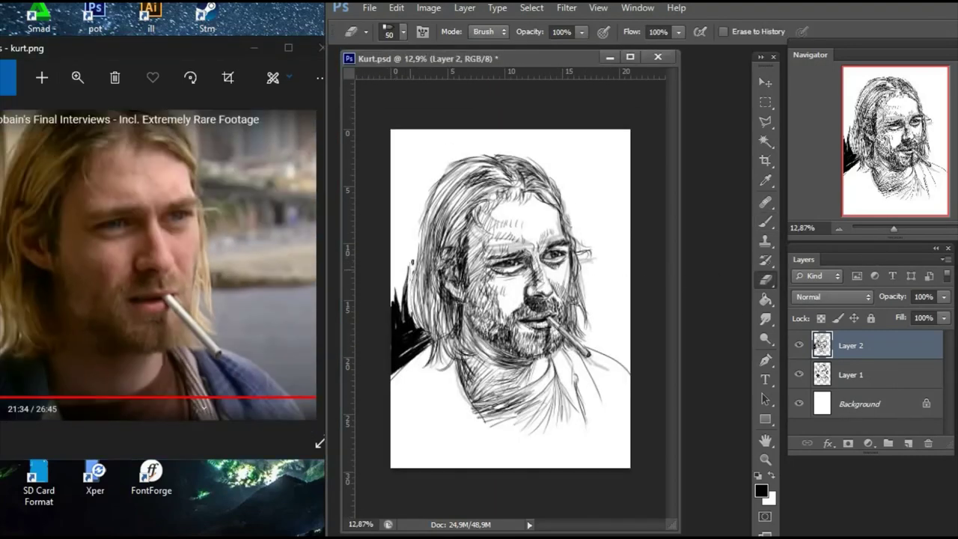
pyautogui.click(773, 225)
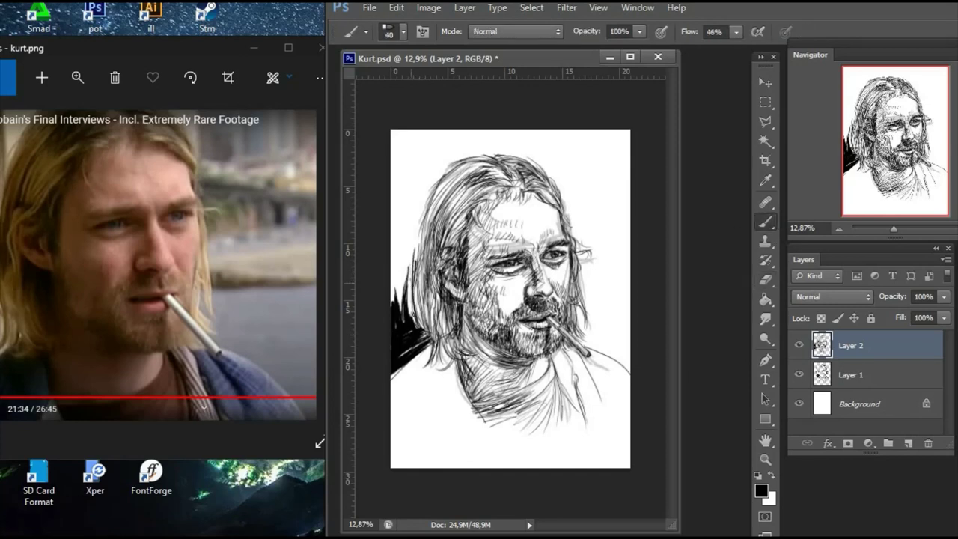
pyautogui.moveTo(417, 236); pyautogui.dragTo(410, 299)
pyautogui.moveTo(423, 201)
pyautogui.mouseDown()
pyautogui.moveTo(409, 281)
pyautogui.moveTo(405, 288)
pyautogui.moveTo(411, 254)
pyautogui.moveTo(398, 284)
pyautogui.mouseUp()
pyautogui.moveTo(412, 221); pyautogui.dragTo(401, 300)
pyautogui.moveTo(433, 176); pyautogui.dragTo(418, 214)
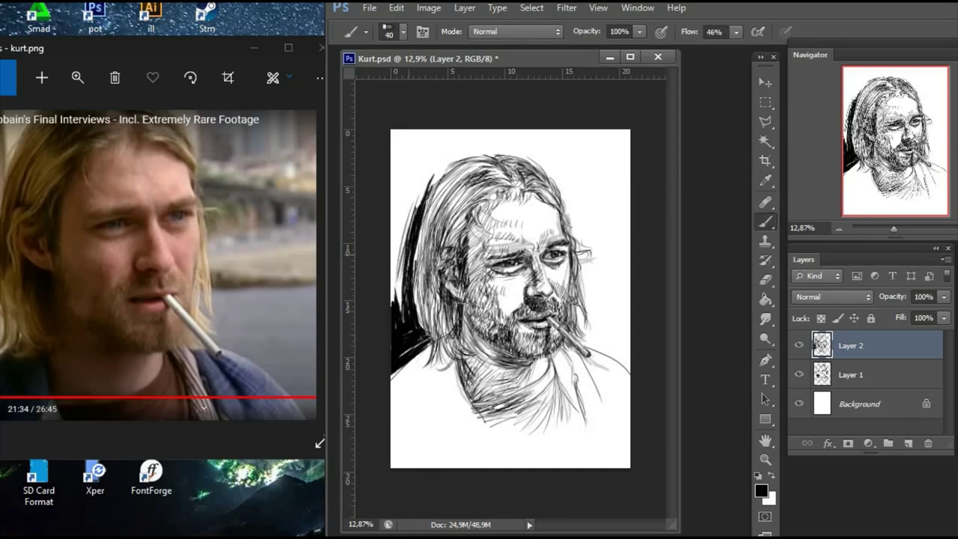
pyautogui.moveTo(433, 170)
pyautogui.mouseDown()
pyautogui.moveTo(401, 247)
pyautogui.moveTo(397, 316)
pyautogui.mouseUp()
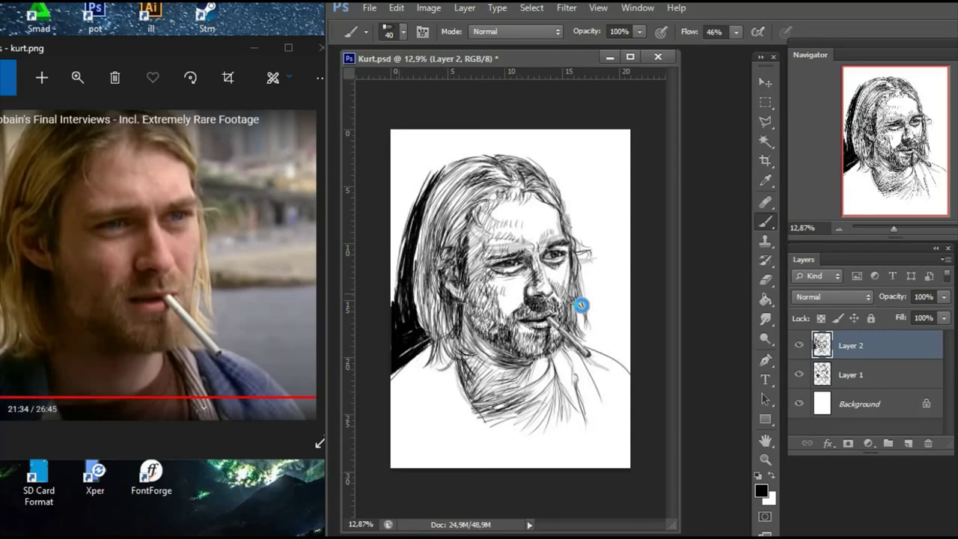
# - Hatch the lower-left and right sides of the shirt with dark vertical strokes
pyautogui.moveTo(893, 229); pyautogui.dragTo(896, 229)
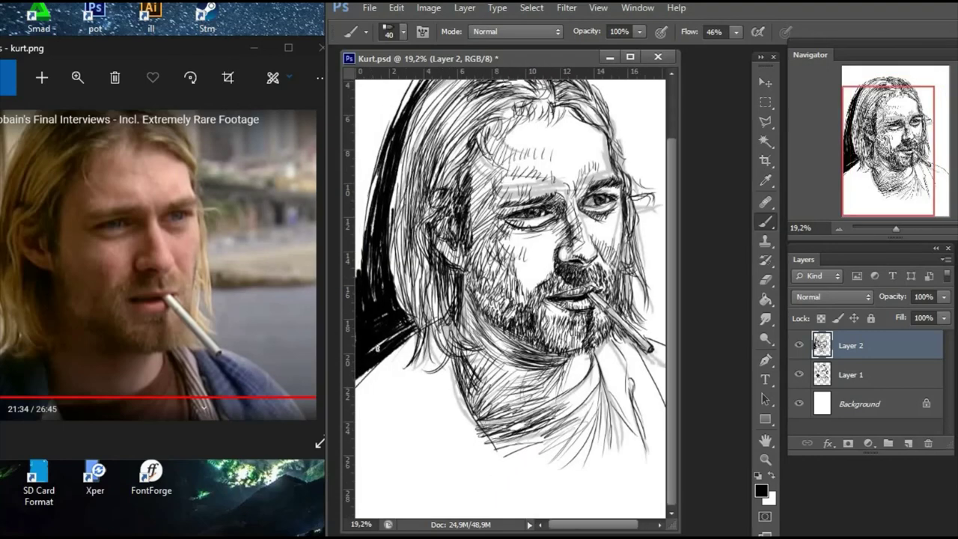
pyautogui.moveTo(425, 366); pyautogui.dragTo(505, 483)
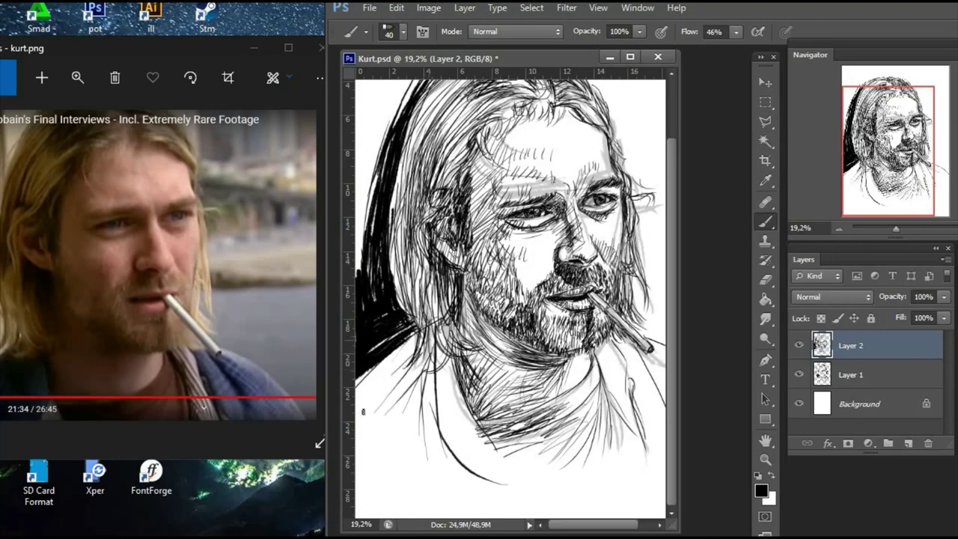
pyautogui.moveTo(419, 352); pyautogui.dragTo(371, 419)
pyautogui.moveTo(424, 378); pyautogui.dragTo(375, 445)
pyautogui.moveTo(437, 408); pyautogui.dragTo(396, 491)
pyautogui.moveTo(524, 299); pyautogui.dragTo(479, 299)
pyautogui.moveTo(607, 363)
pyautogui.mouseDown()
pyautogui.moveTo(633, 434)
pyautogui.moveTo(596, 422)
pyautogui.moveTo(620, 480)
pyautogui.mouseUp()
pyautogui.moveTo(577, 397); pyautogui.dragTo(561, 508)
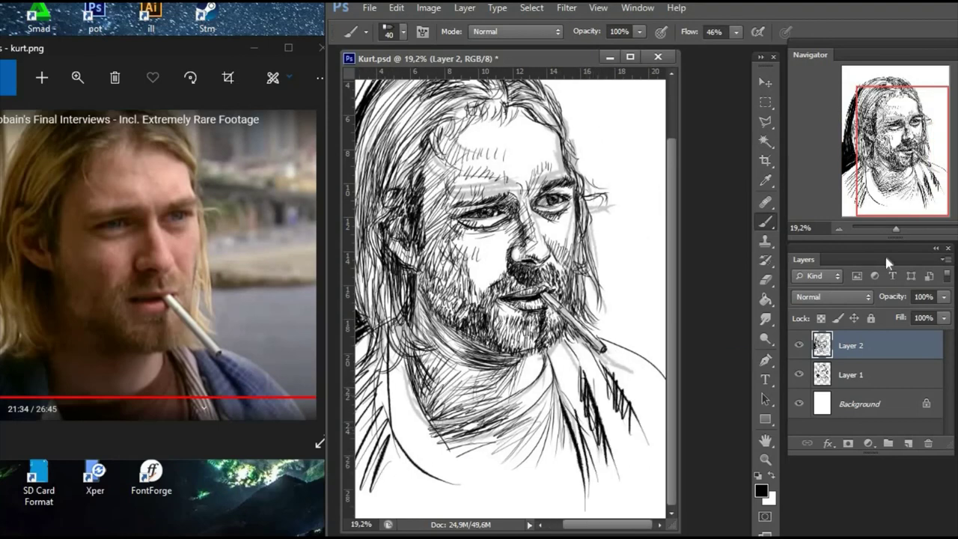
pyautogui.moveTo(895, 229)
pyautogui.mouseDown()
pyautogui.moveTo(911, 228)
pyautogui.moveTo(898, 229)
pyautogui.mouseUp()
# - Hide the Layer 1 sketch and brush a small signature beside the cigarette tip
pyautogui.click(799, 374)
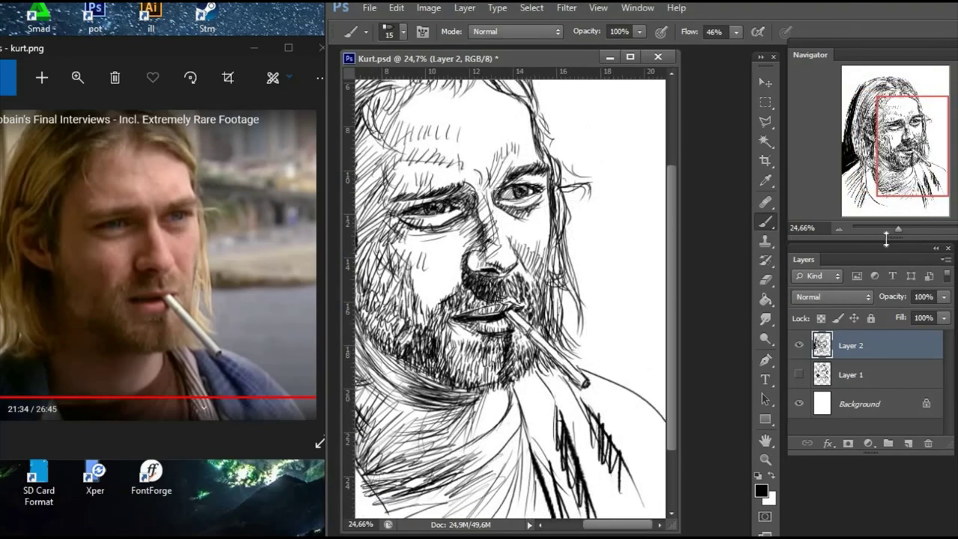
pyautogui.moveTo(898, 229); pyautogui.dragTo(906, 229)
pyautogui.moveTo(911, 146); pyautogui.dragTo(935, 161)
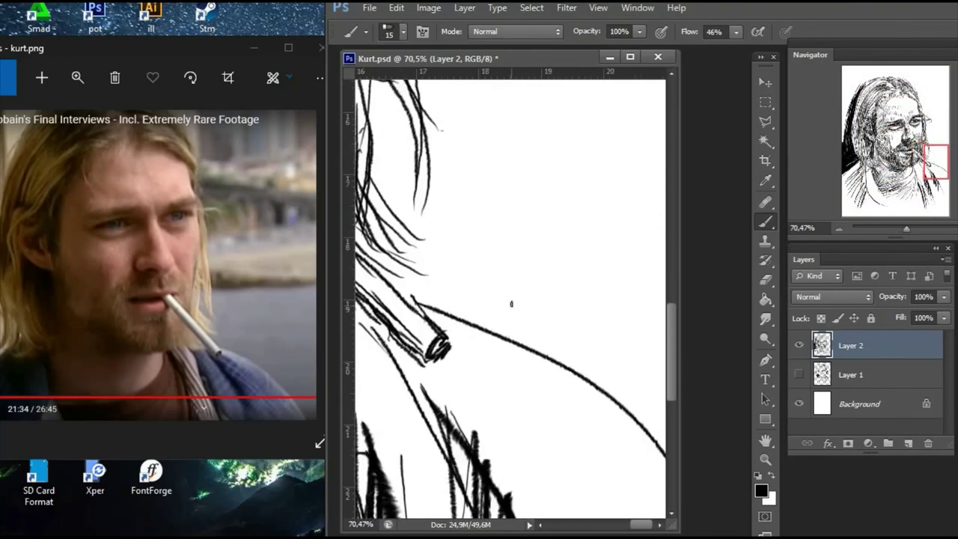
pyautogui.hotkey('ctrl', 'z')
pyautogui.press('[')
pyautogui.moveTo(468, 300); pyautogui.dragTo(479, 306)
pyautogui.moveTo(485, 304); pyautogui.dragTo(491, 304)
pyautogui.moveTo(495, 328); pyautogui.dragTo(512, 297)
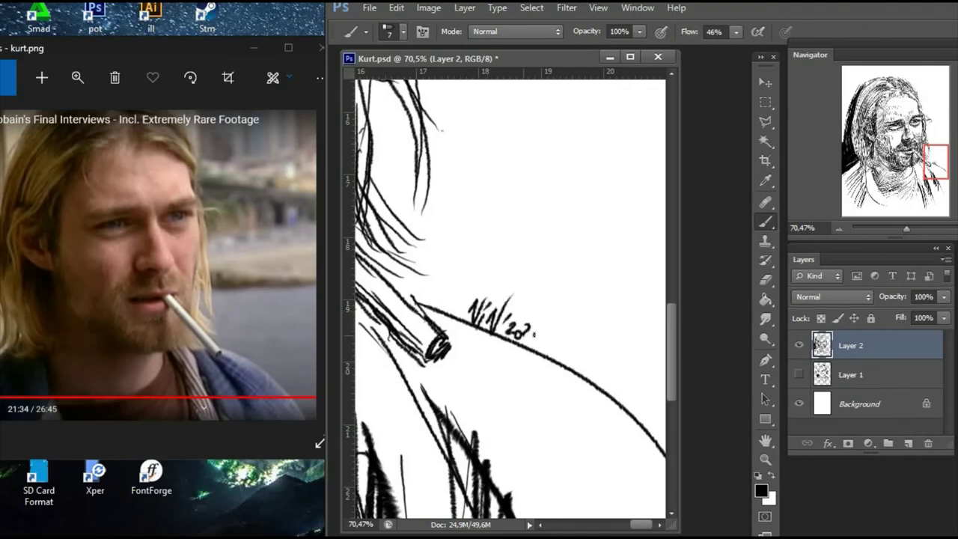
pyautogui.moveTo(908, 230); pyautogui.dragTo(897, 228)
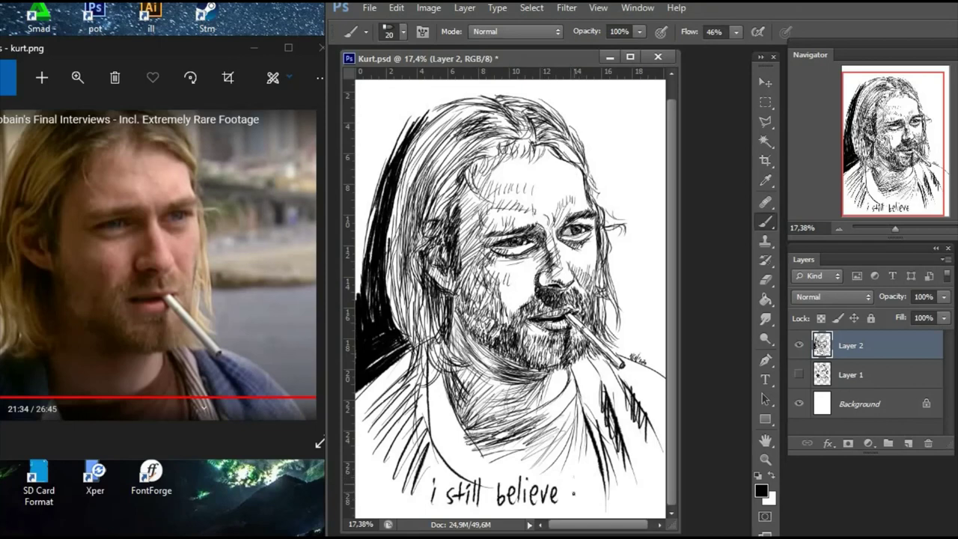
# - Handwrite 'not' and 'suicide' to finish the caption 'i still believe it's not suicide'
pyautogui.hotkey('ctrl', 'alt', 'z')
pyautogui.hotkey('ctrl', 'alt', 'z')
pyautogui.moveTo(609, 491); pyautogui.dragTo(618, 507)
pyautogui.moveTo(627, 494); pyautogui.dragTo(636, 506)
pyautogui.scroll(-2, 636, 493)
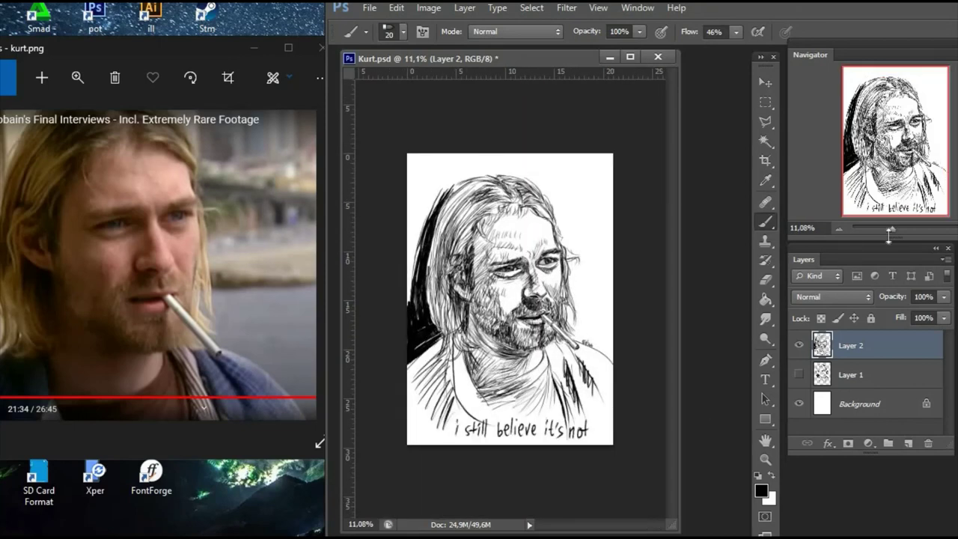
pyautogui.scroll(4, 524, 262)
pyautogui.moveTo(538, 389); pyautogui.dragTo(509, 285)
pyautogui.moveTo(440, 496); pyautogui.dragTo(432, 513)
pyautogui.moveTo(442, 502)
pyautogui.mouseDown()
pyautogui.moveTo(449, 512)
pyautogui.moveTo(491, 514)
pyautogui.mouseUp()
pyautogui.moveTo(511, 487); pyautogui.dragTo(511, 518)
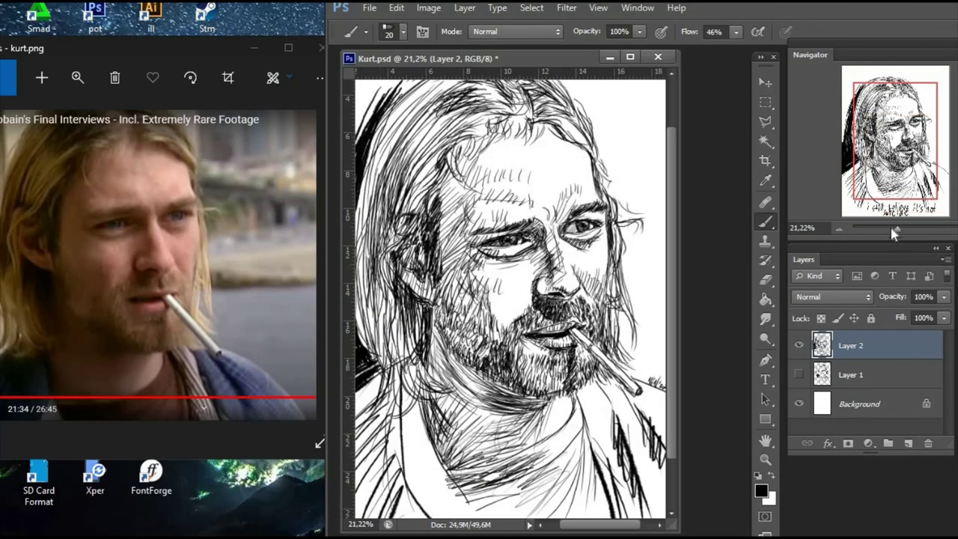
pyautogui.moveTo(896, 230); pyautogui.dragTo(893, 229)
# - Scale the drawing layer down to about 91% and commit the transform
pyautogui.hotkey('ctrl', 't')
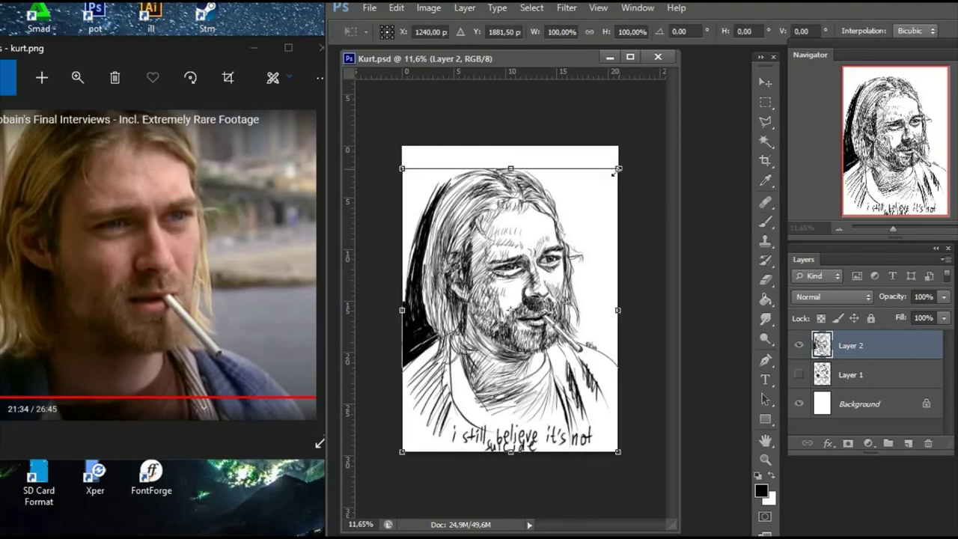
pyautogui.moveTo(618, 146); pyautogui.dragTo(607, 175)
pyautogui.press('Return')
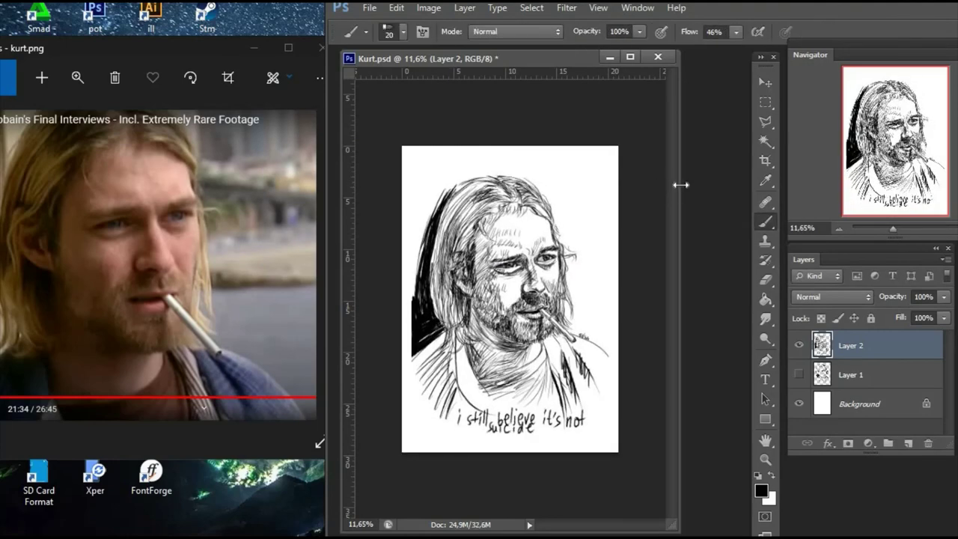
pyautogui.click(369, 8)
pyautogui.click(378, 175)
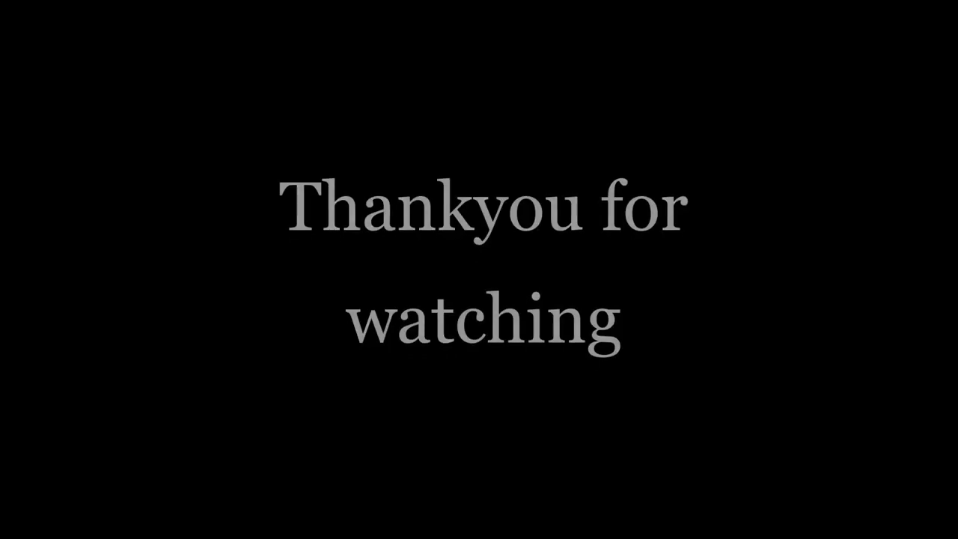